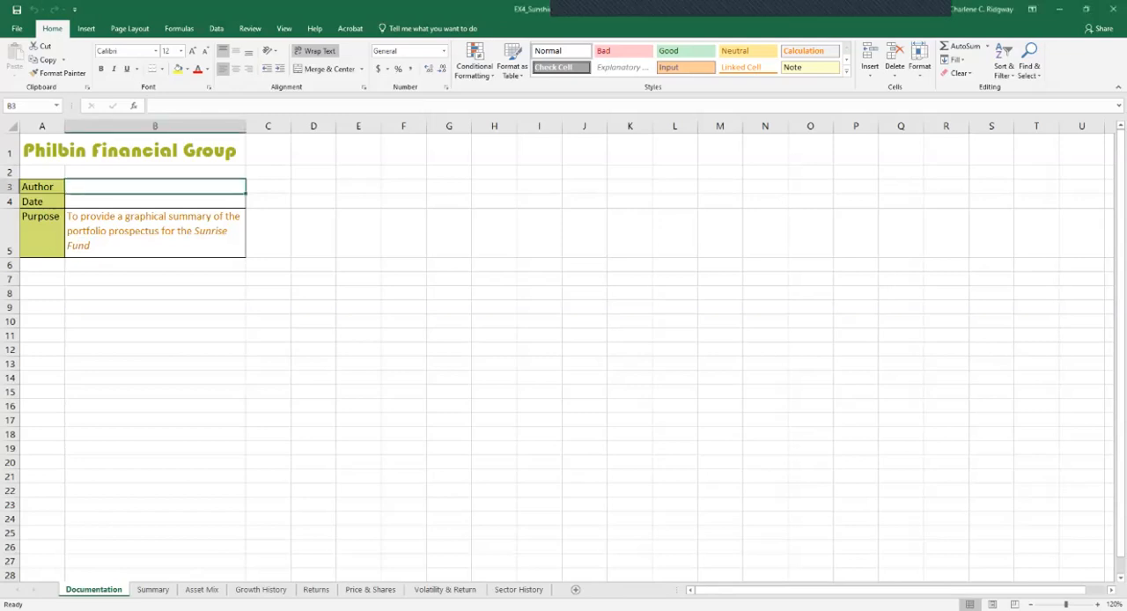
Enter the author's full name in cell B3 of the Documentation sheet
{"action": "type", "text": "Charlene"}
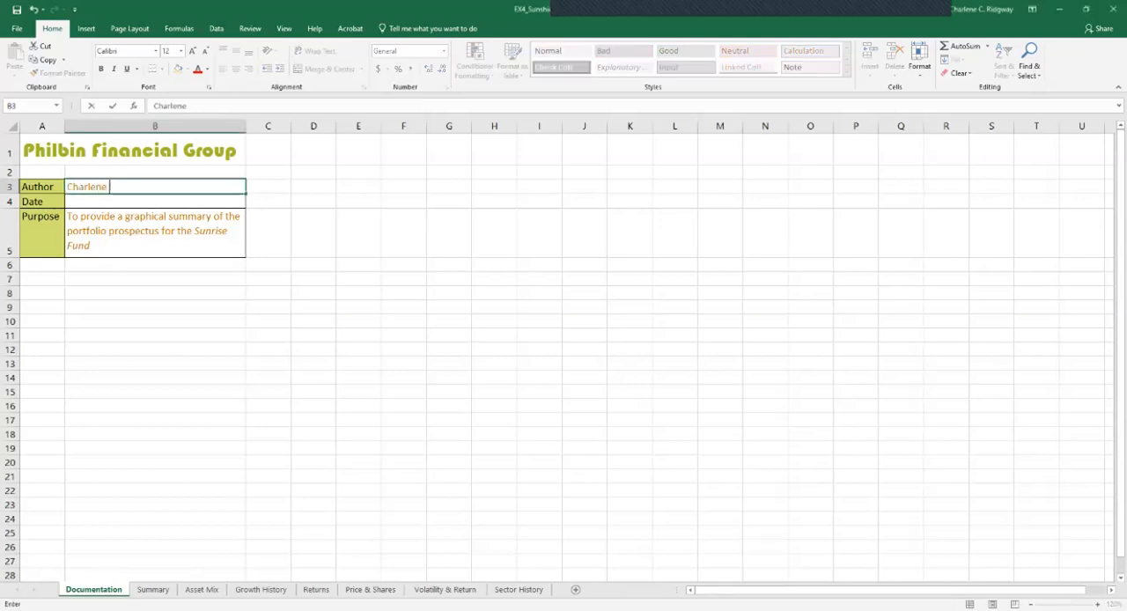
{"action": "type", "text": " Rdigway"}
{"action": "key", "text": "BackSpace"}
{"action": "key", "text": "BackSpace"}
{"action": "key", "text": "BackSpace"}
{"action": "key", "text": "BackSpace"}
{"action": "key", "text": "BackSpace"}
{"action": "key", "text": "BackSpace"}
{"action": "type", "text": "idgway"}
{"action": "key", "text": "Tab"}
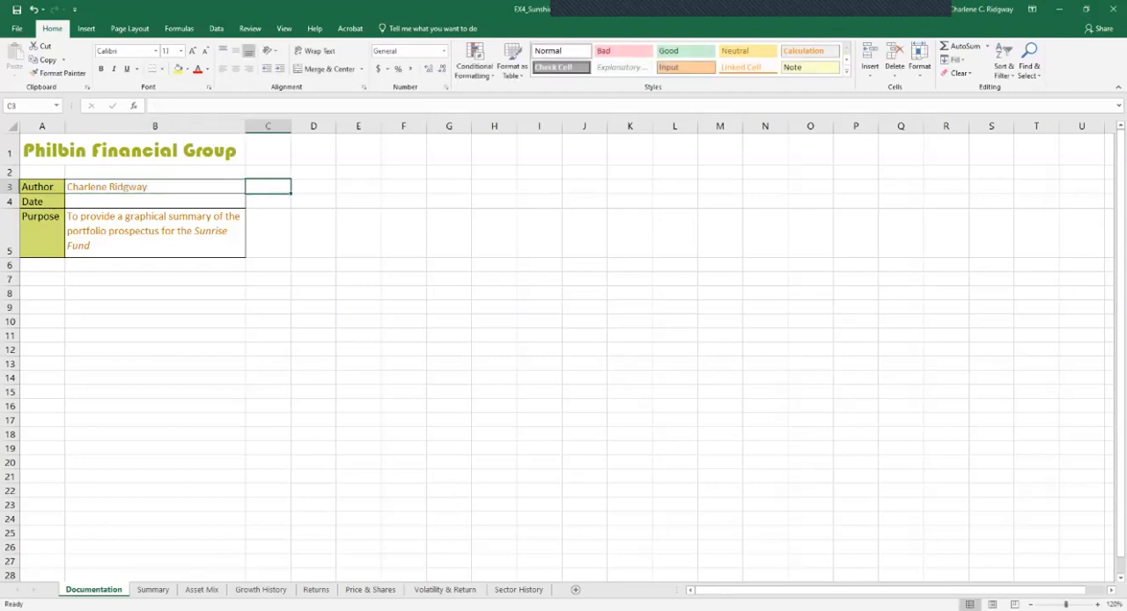
{"action": "key", "text": "Return"}
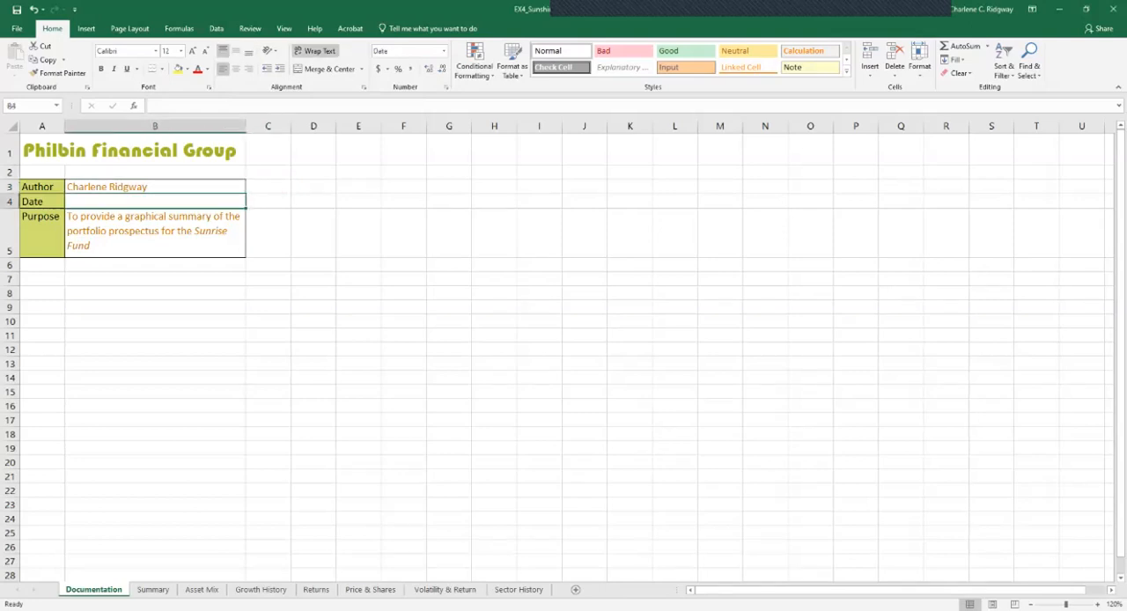
Enter the date November 7, 2019 in cell B4 of the Documentation sheet
{"action": "type", "text": "November 7, 2019"}
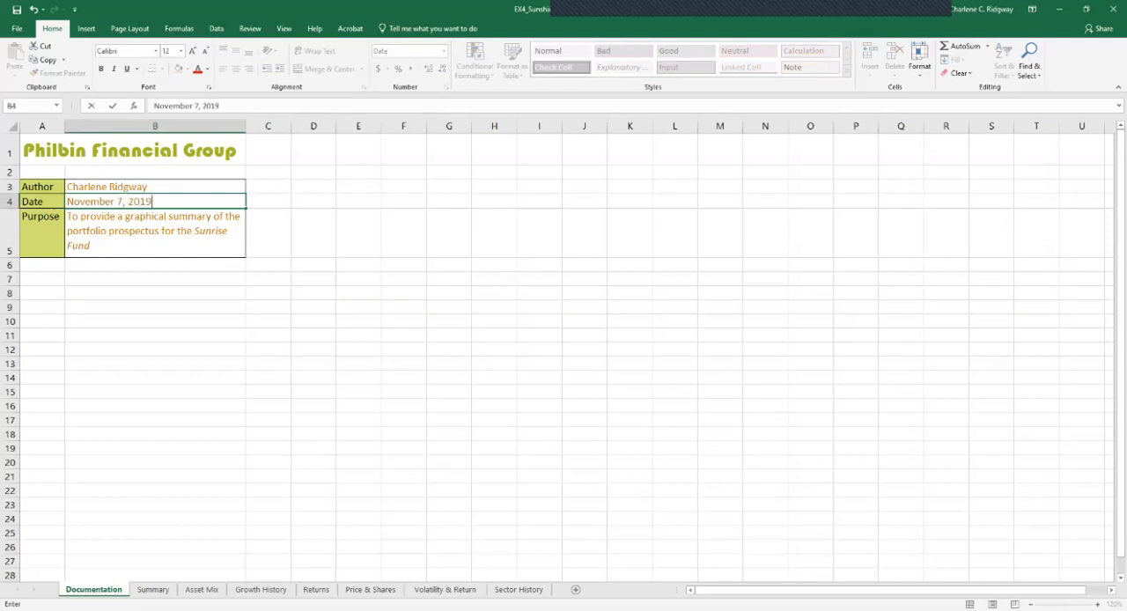
{"action": "key", "text": "Return"}
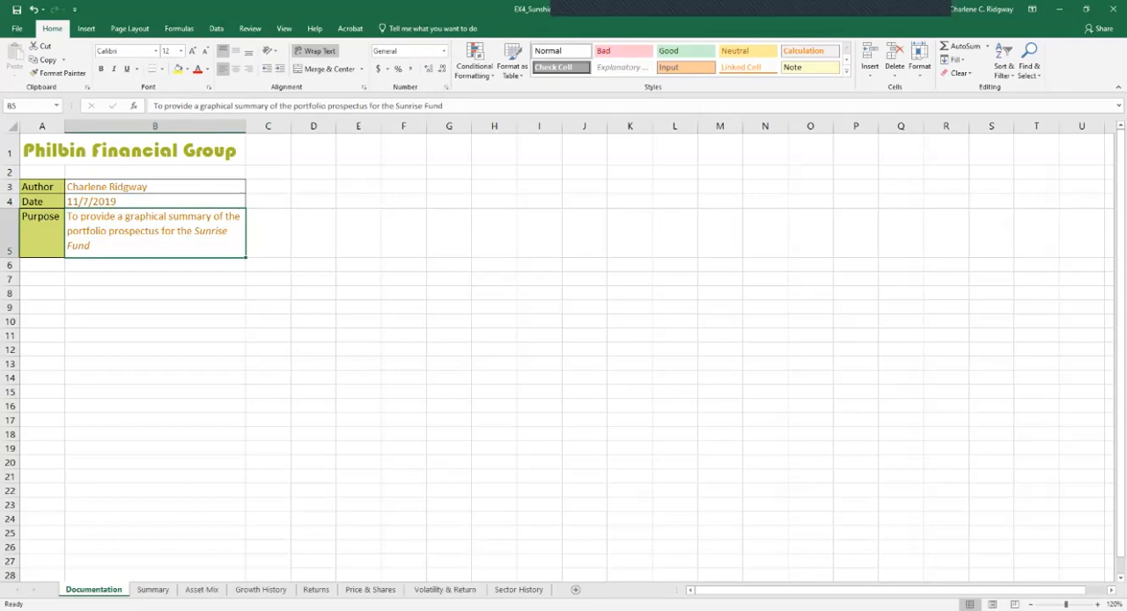
Review each worksheet from Summary through Sector History, and return to the Summary sheet
{"action": "left_click", "coordinate": [152, 589]}
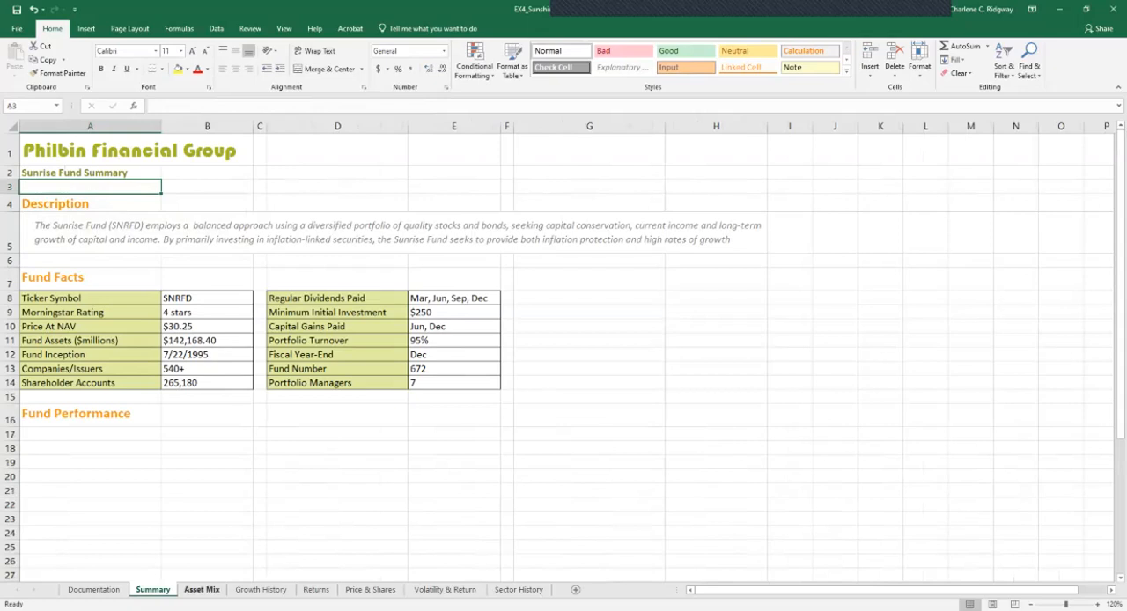
{"action": "left_click", "coordinate": [202, 589]}
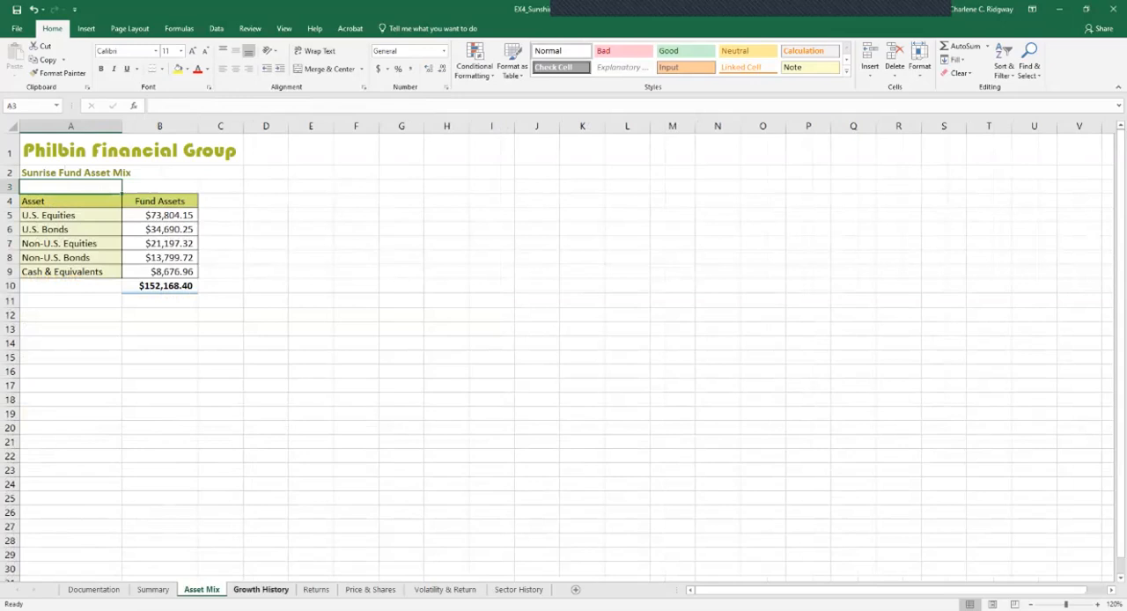
{"action": "left_click", "coordinate": [261, 589]}
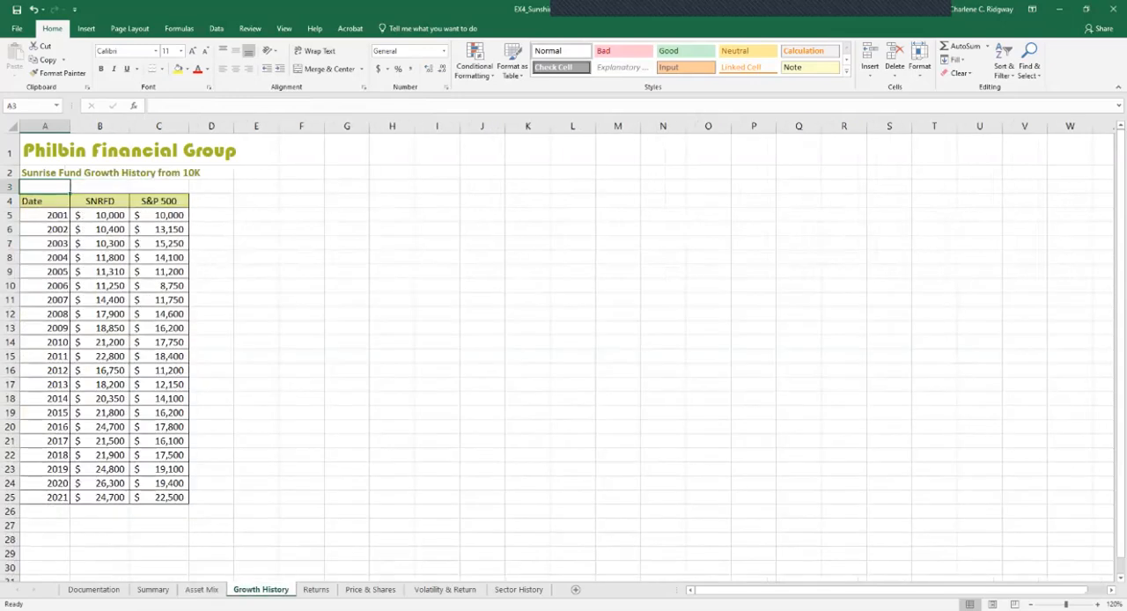
{"action": "left_click", "coordinate": [316, 589]}
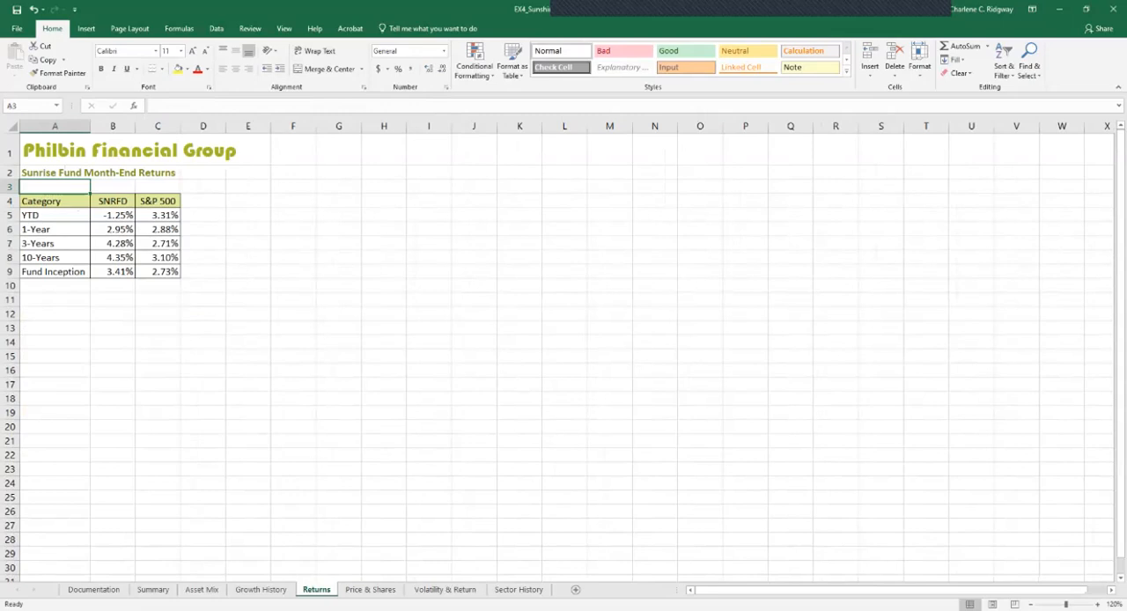
{"action": "left_click", "coordinate": [370, 589]}
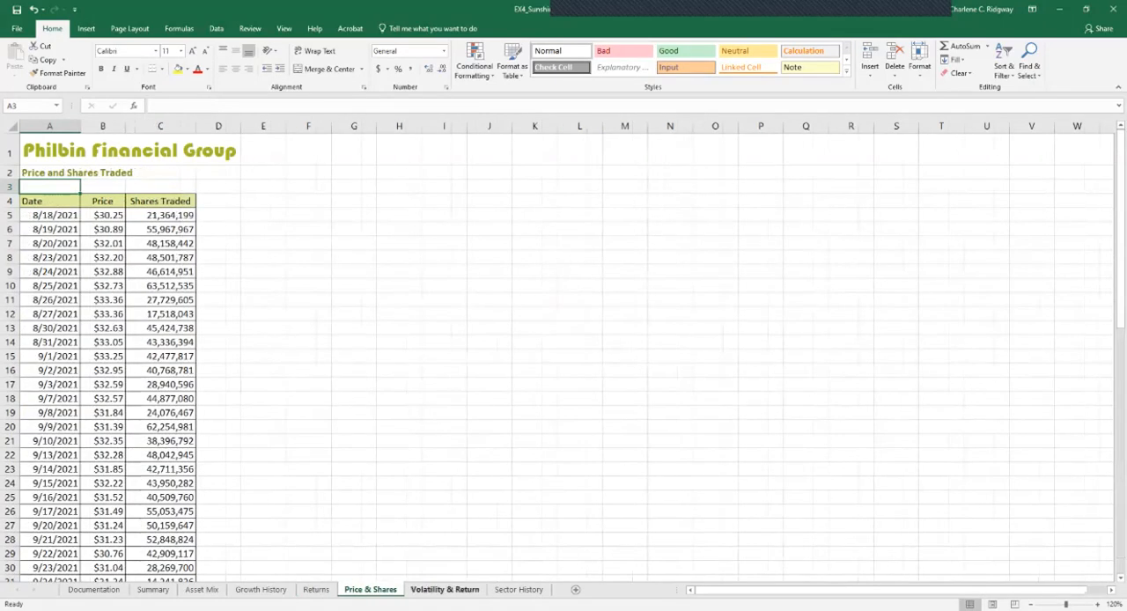
{"action": "left_click", "coordinate": [444, 589]}
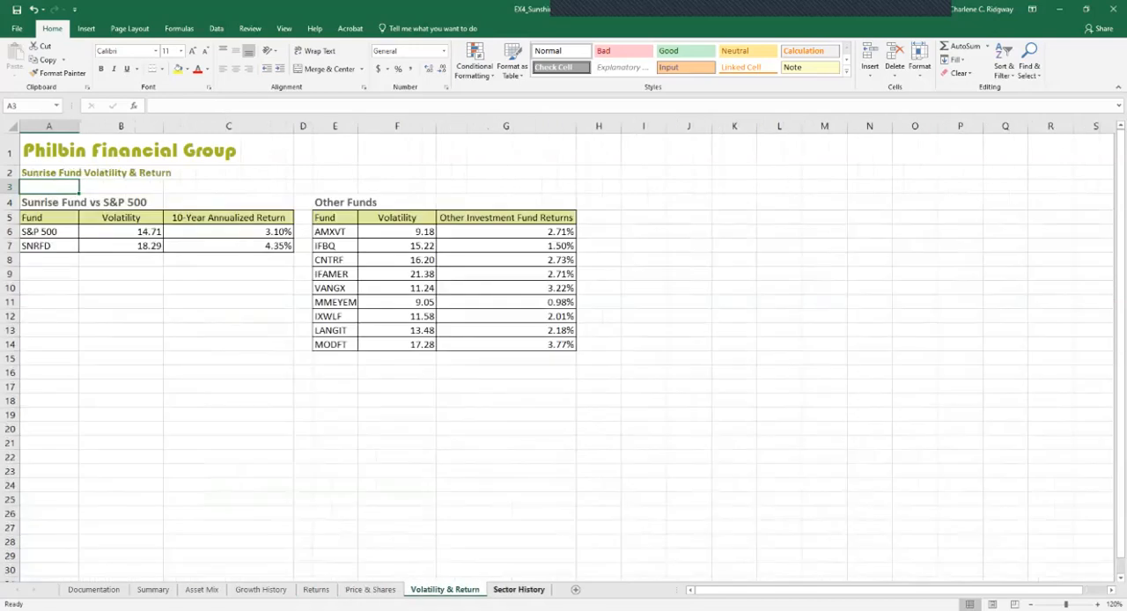
{"action": "left_click", "coordinate": [518, 589]}
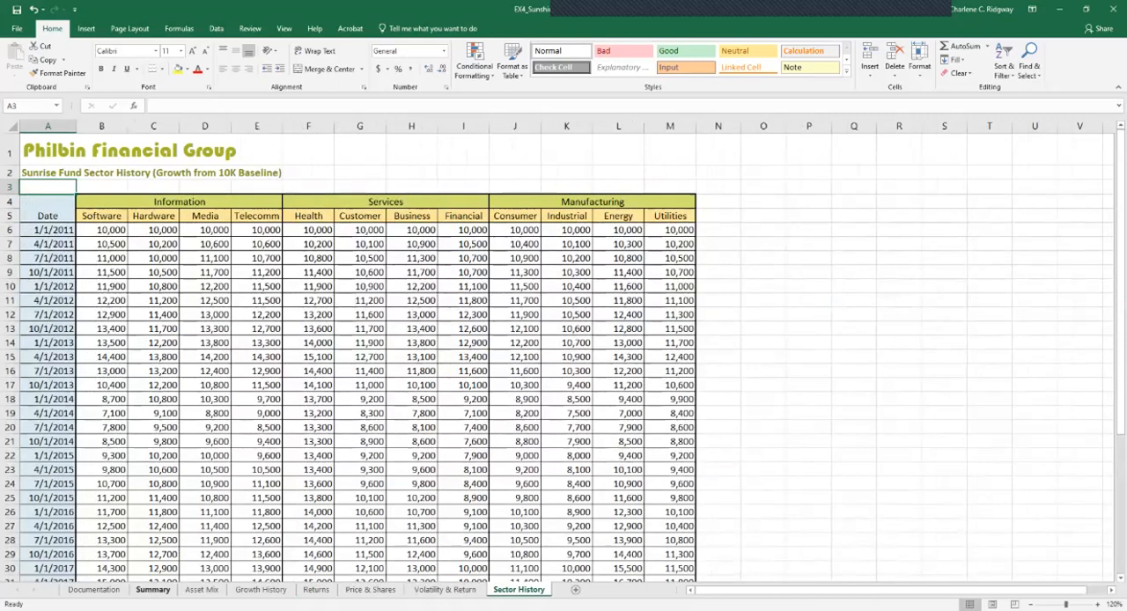
{"action": "left_click", "coordinate": [154, 589]}
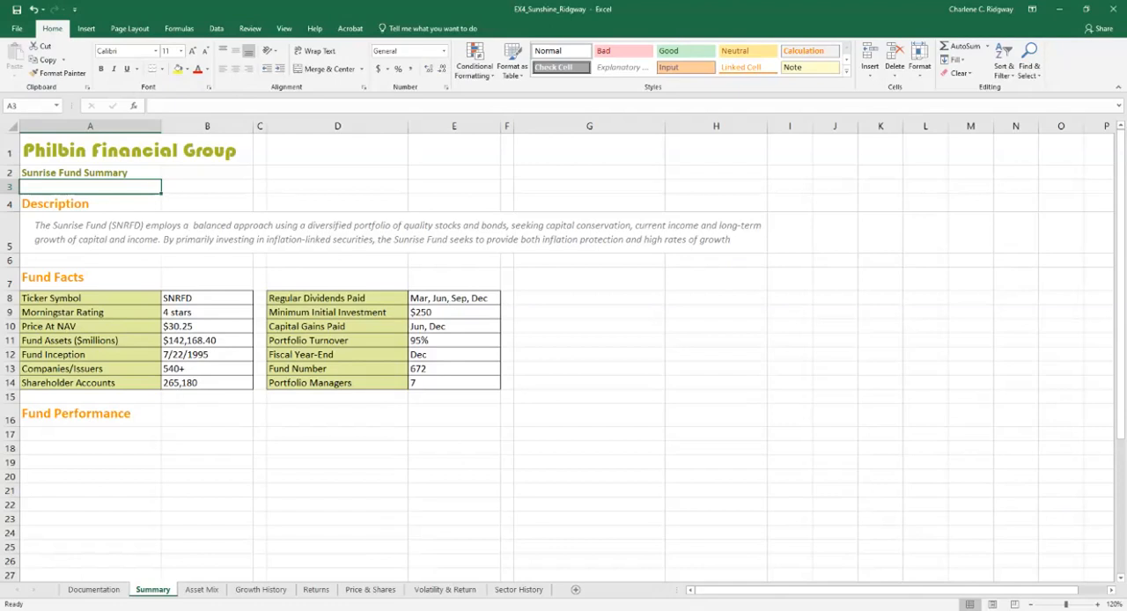
Create a pie chart from the asset names and fund assets in A4:B9 of the Asset Mix sheet, using Quick Analysis
{"action": "key", "text": "ctrl+Page_Down"}
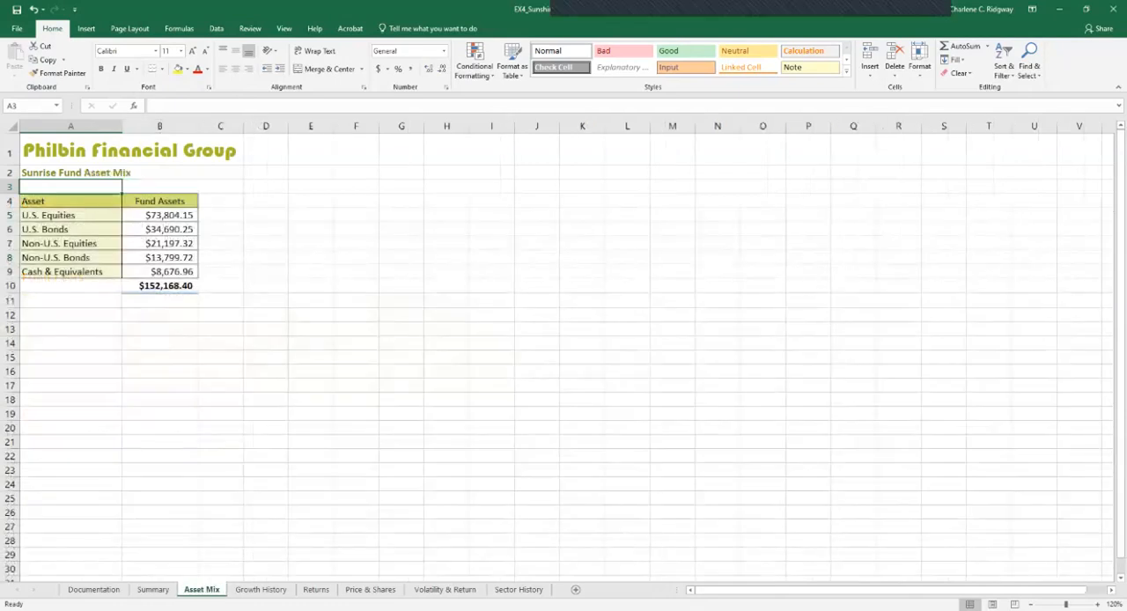
{"action": "left_click", "coordinate": [70, 200]}
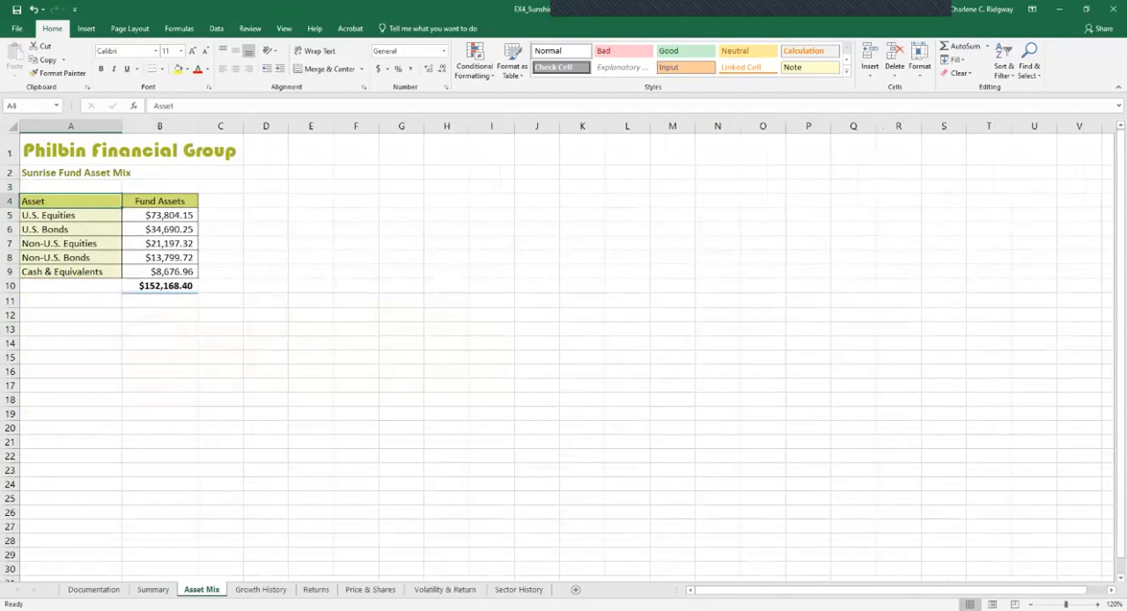
{"action": "key", "text": "shift+Right"}
{"action": "key", "text": "shift+Down"}
{"action": "key", "text": "shift+Down"}
{"action": "key", "text": "shift+Down"}
{"action": "key", "text": "shift+Down"}
{"action": "key", "text": "shift+Down"}
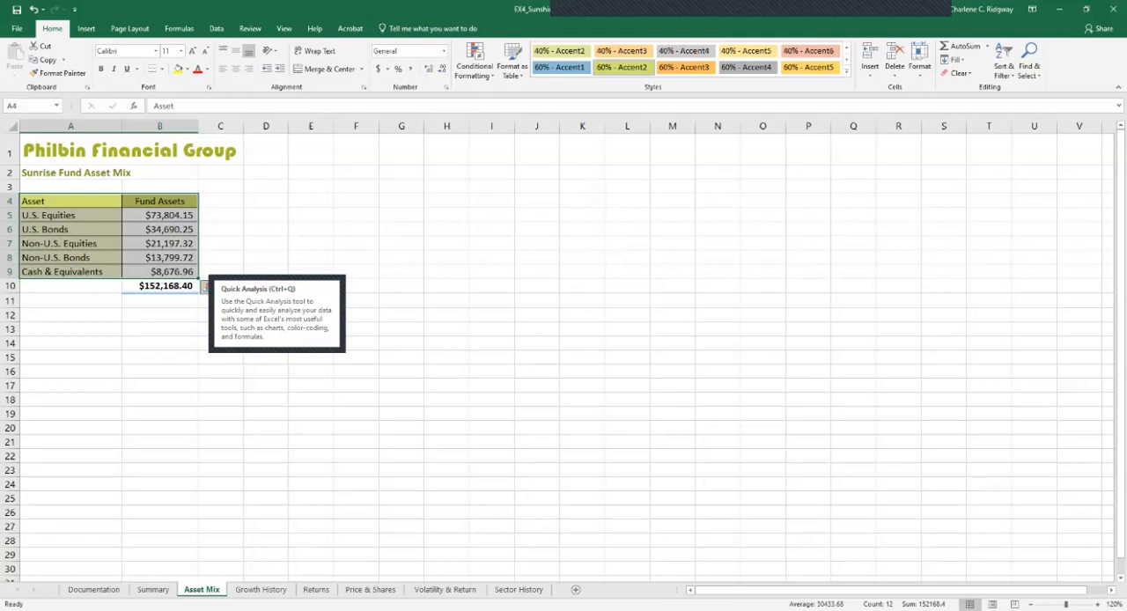
{"action": "left_click", "coordinate": [205, 286]}
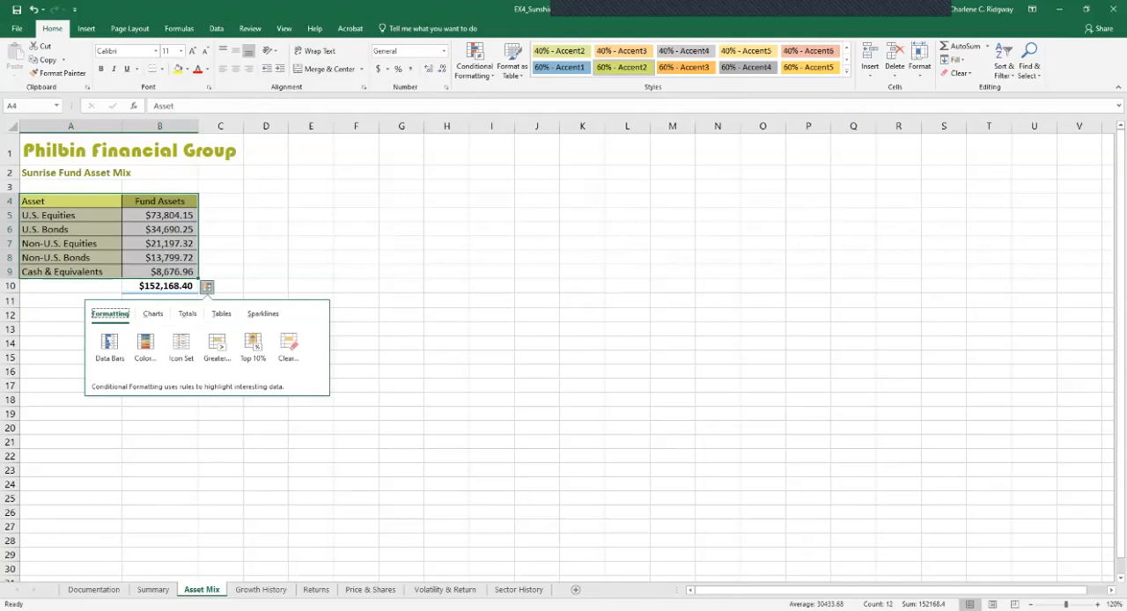
{"action": "left_click", "coordinate": [153, 314]}
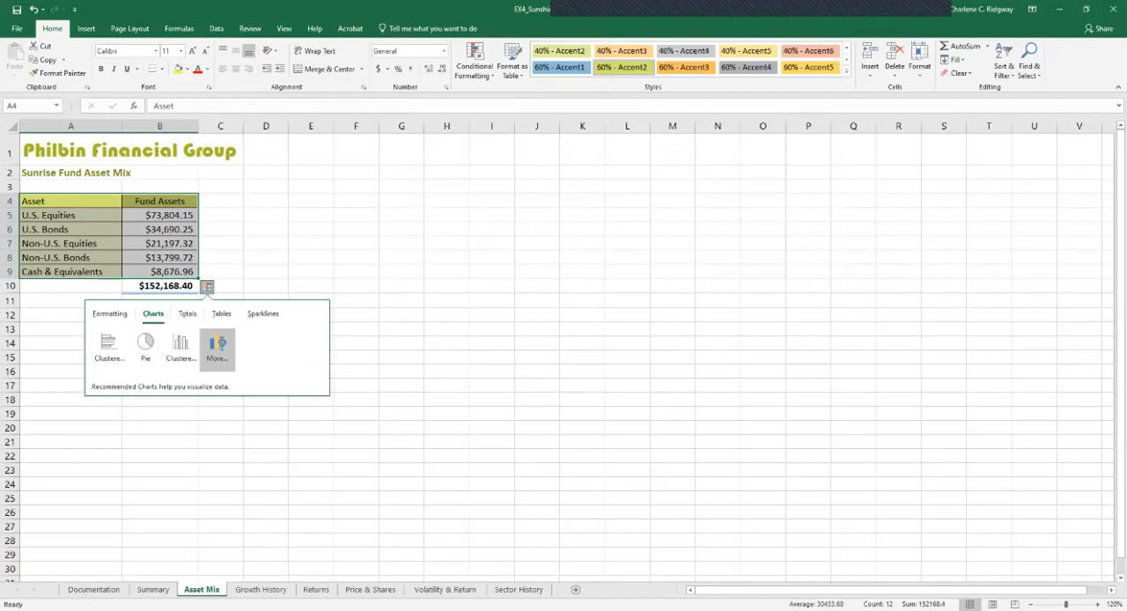
{"action": "left_click", "coordinate": [145, 346]}
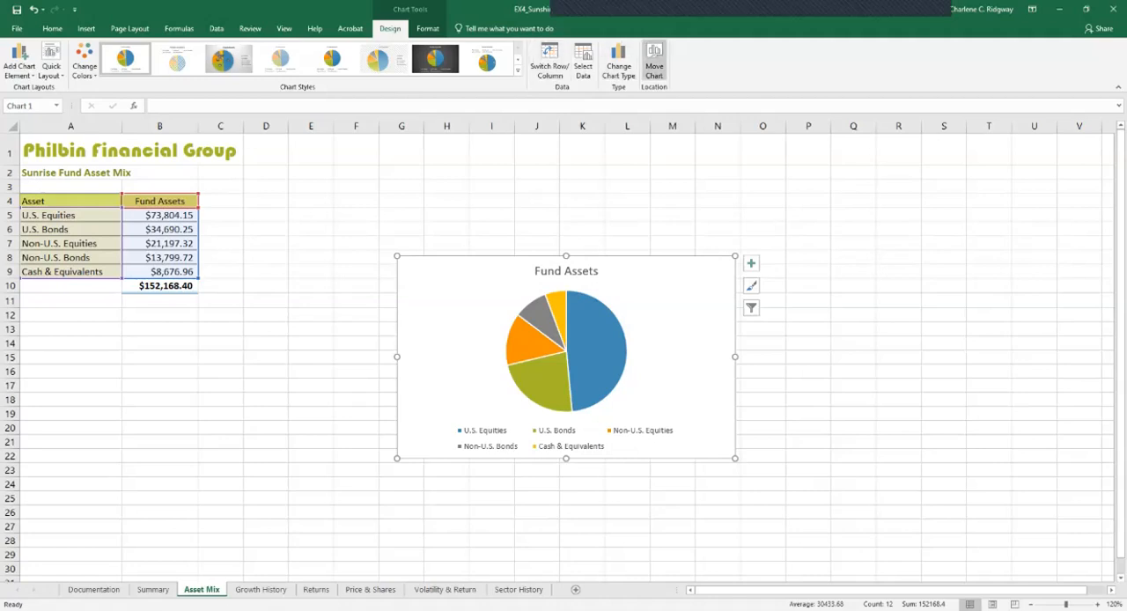
Move the Fund Assets pie chart to the Summary sheet as an embedded object
{"action": "left_click", "coordinate": [654, 67]}
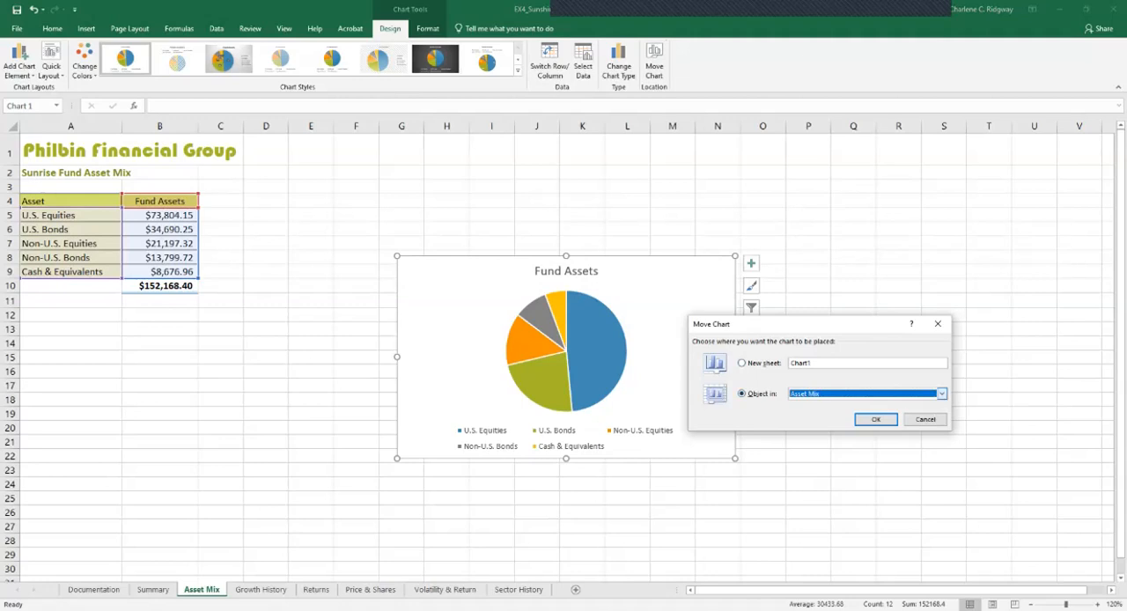
{"action": "left_click", "coordinate": [941, 394]}
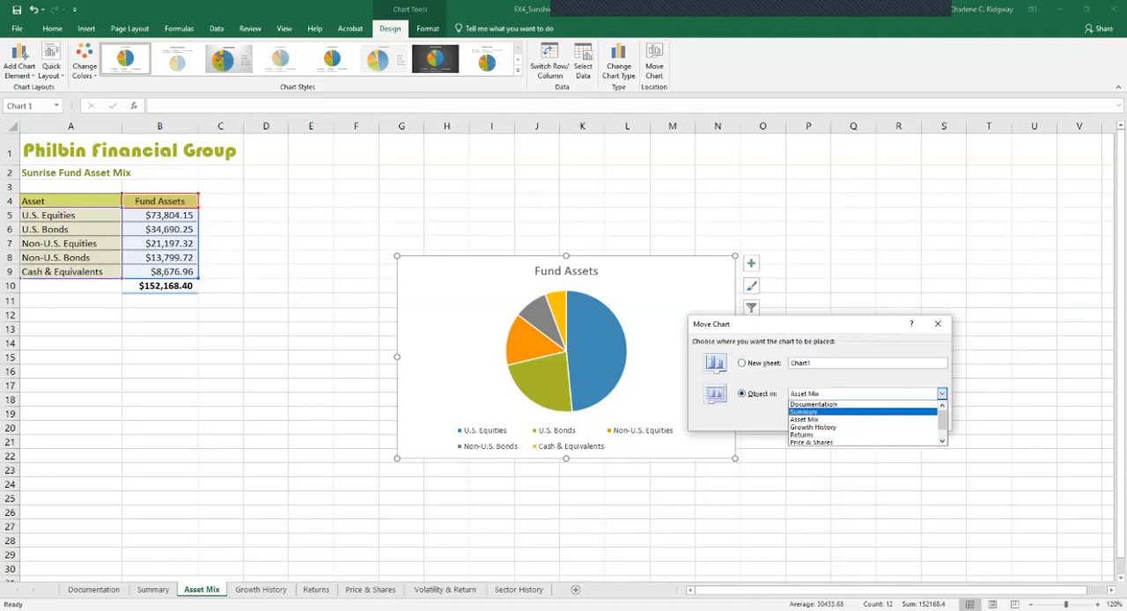
{"action": "left_click", "coordinate": [819, 411]}
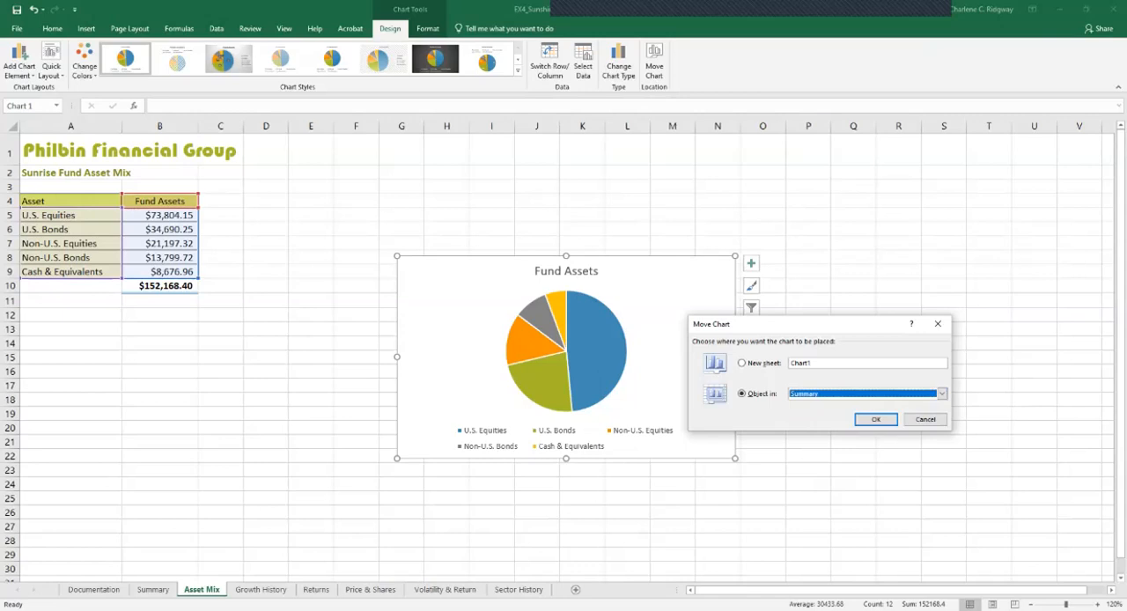
{"action": "left_click", "coordinate": [876, 419]}
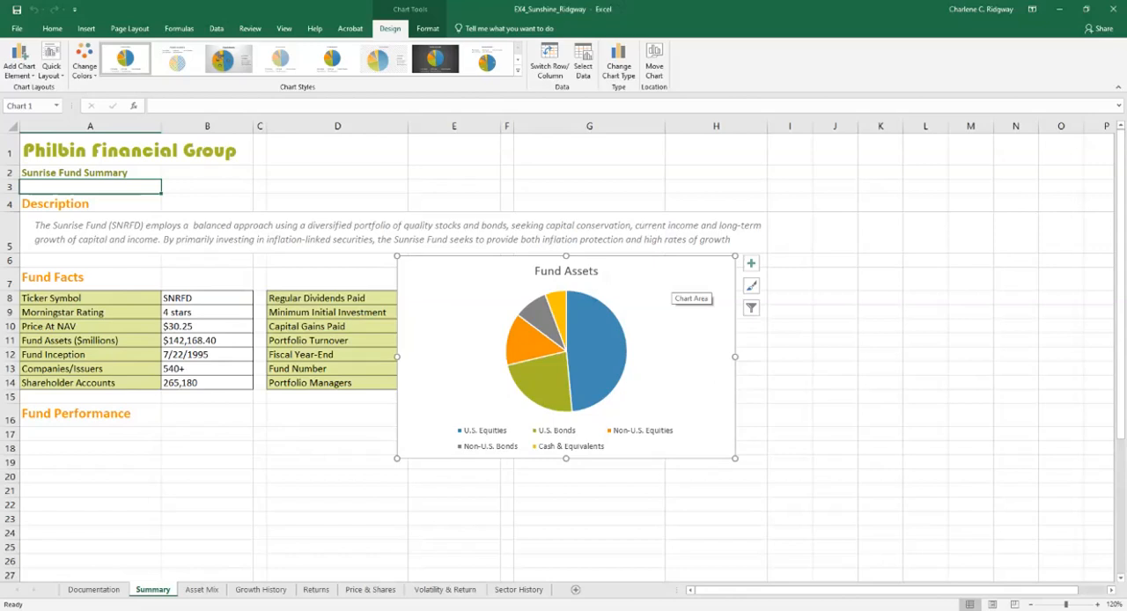
Position and resize the Fund Assets pie chart on the Summary sheet to cover the range G7:H14
{"action": "mouse_move", "coordinate": [672, 279]}
{"action": "left_mouse_down"}
{"action": "mouse_move", "coordinate": [681, 312]}
{"action": "mouse_move", "coordinate": [707, 329]}
{"action": "mouse_move", "coordinate": [777, 317]}
{"action": "mouse_move", "coordinate": [786, 326]}
{"action": "mouse_move", "coordinate": [788, 290]}
{"action": "left_mouse_up"}
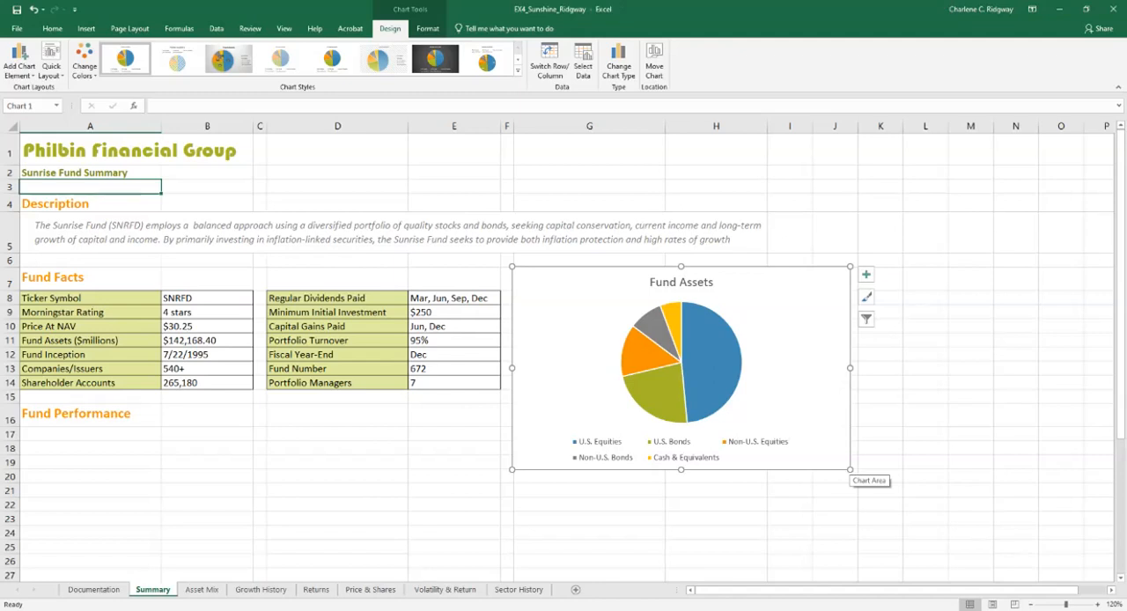
{"action": "left_click_drag", "start_coordinate": [850, 469], "coordinate": [802, 451]}
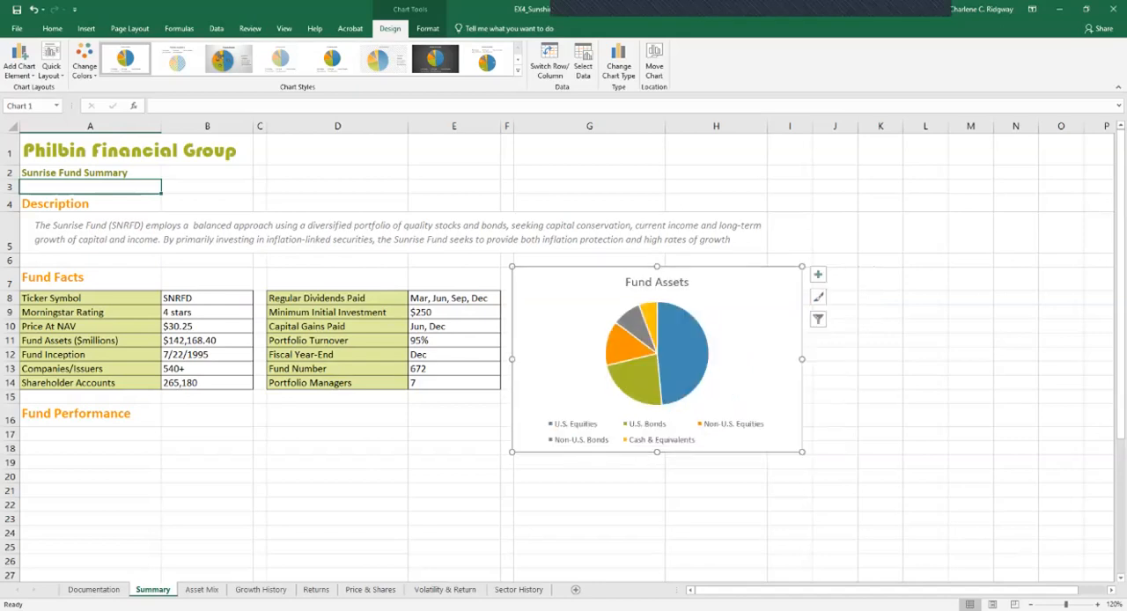
{"action": "left_click_drag", "start_coordinate": [802, 452], "coordinate": [766, 425]}
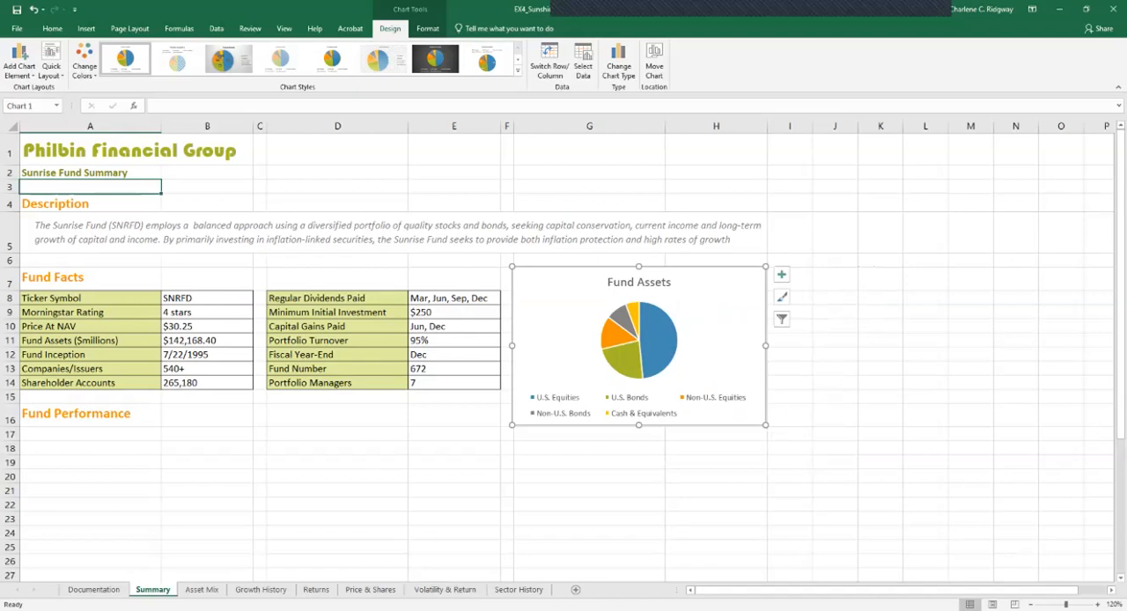
{"action": "left_click_drag", "start_coordinate": [766, 425], "coordinate": [766, 375]}
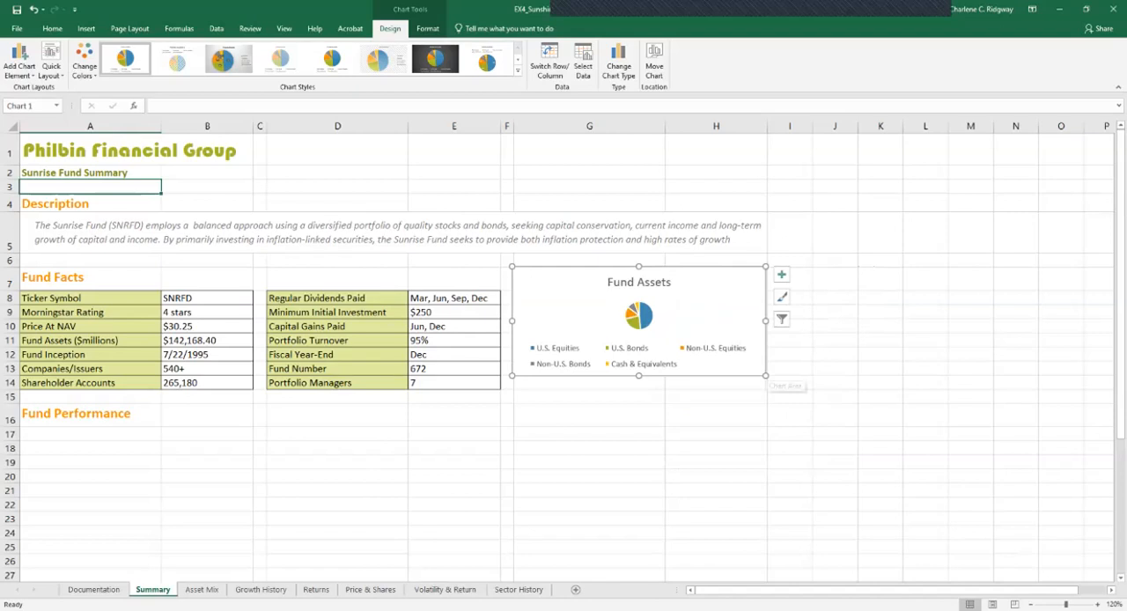
{"action": "left_click_drag", "start_coordinate": [766, 376], "coordinate": [767, 388]}
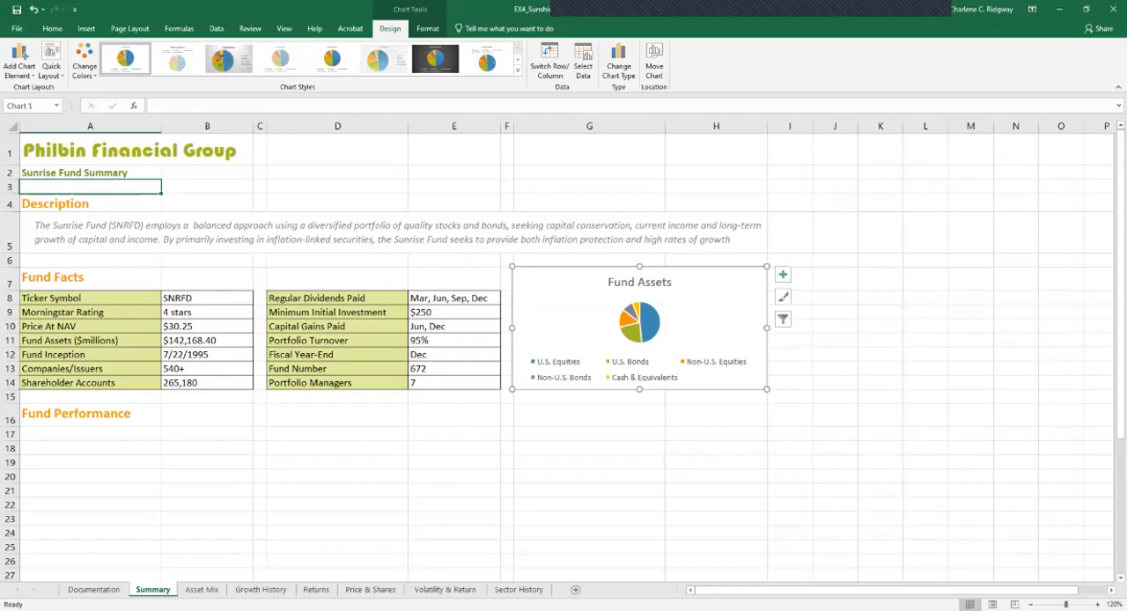
{"action": "left_click_drag", "start_coordinate": [512, 328], "coordinate": [513, 327]}
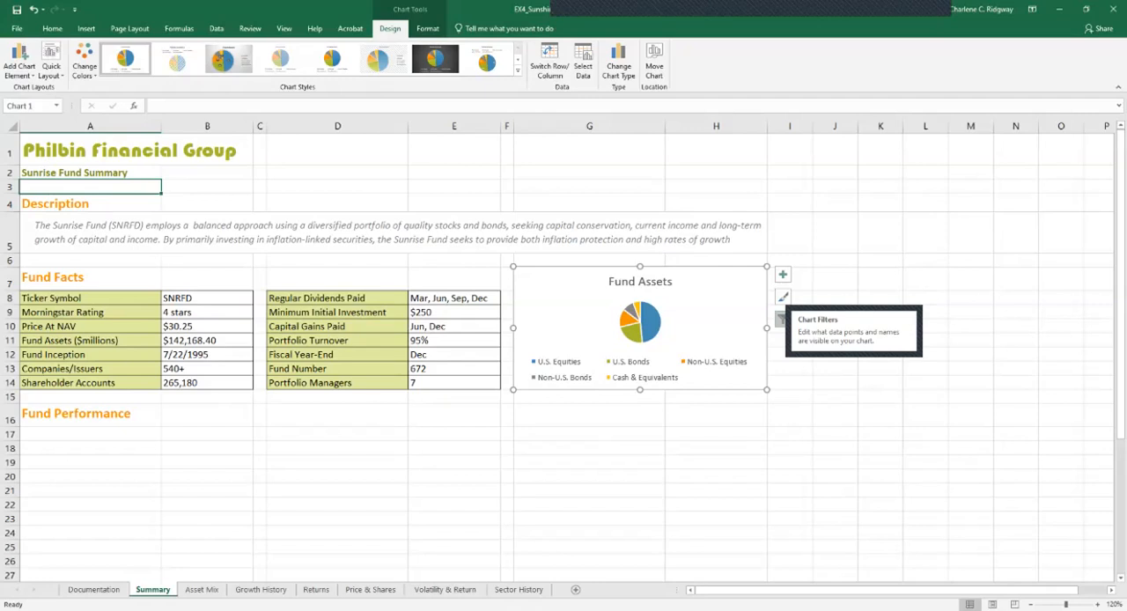
Add data labels to the Fund Assets pie chart and open their detailed formatting options
{"action": "left_click", "coordinate": [715, 434]}
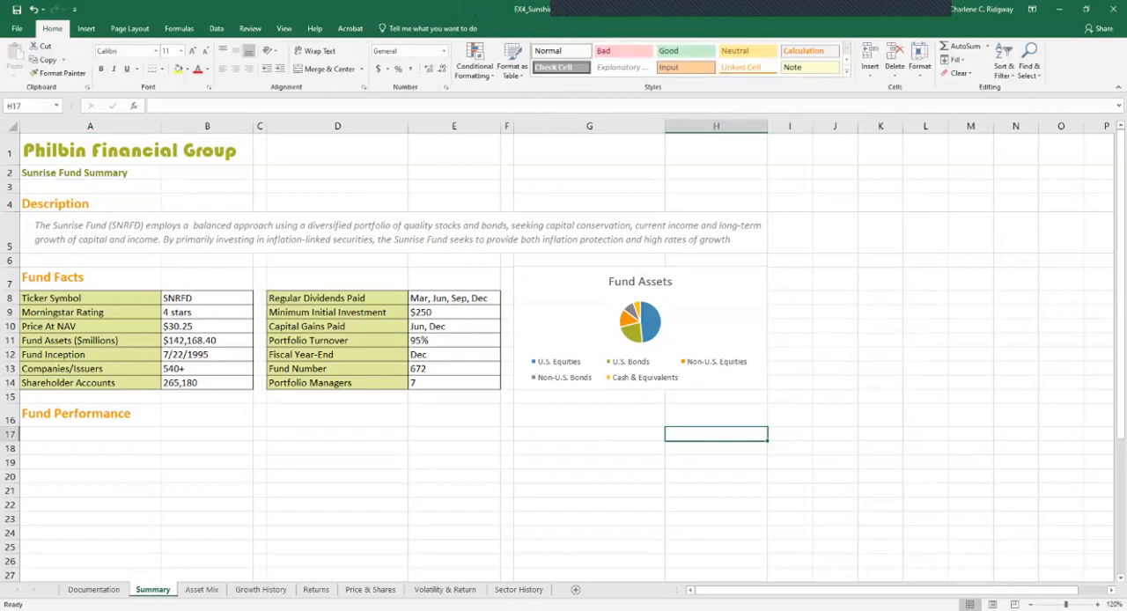
{"action": "left_click", "coordinate": [717, 314]}
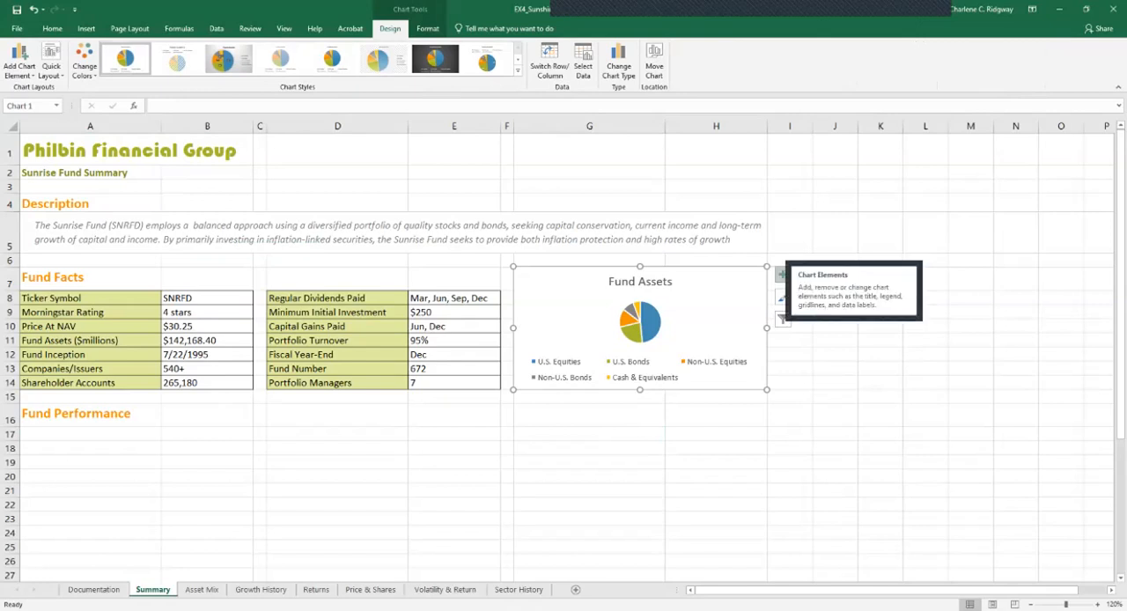
{"action": "left_click", "coordinate": [782, 275]}
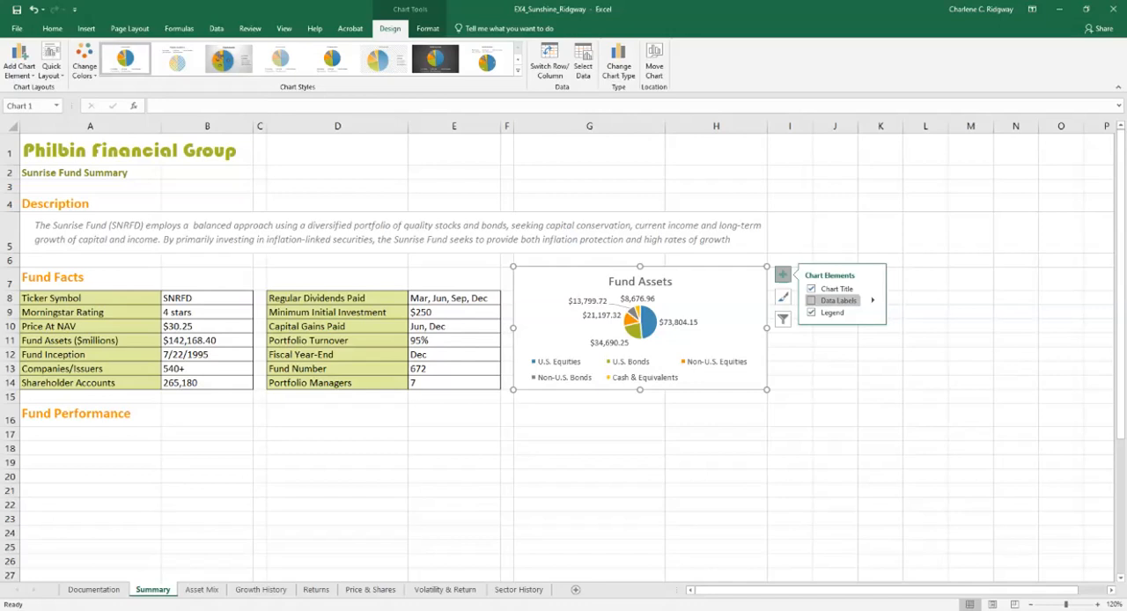
{"action": "left_click", "coordinate": [812, 300]}
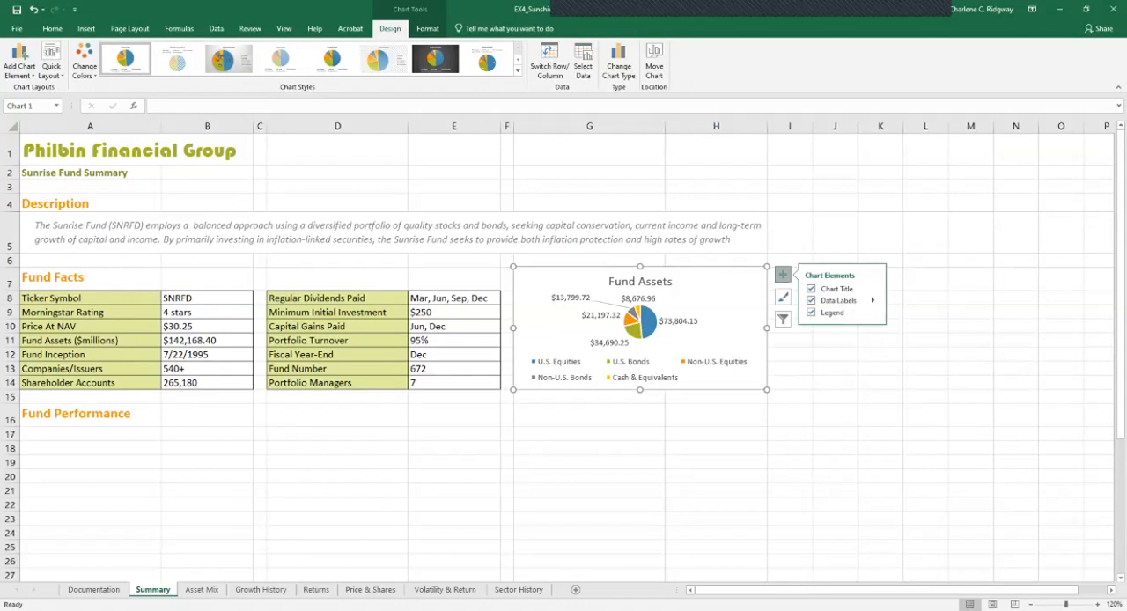
{"action": "left_click", "coordinate": [872, 300]}
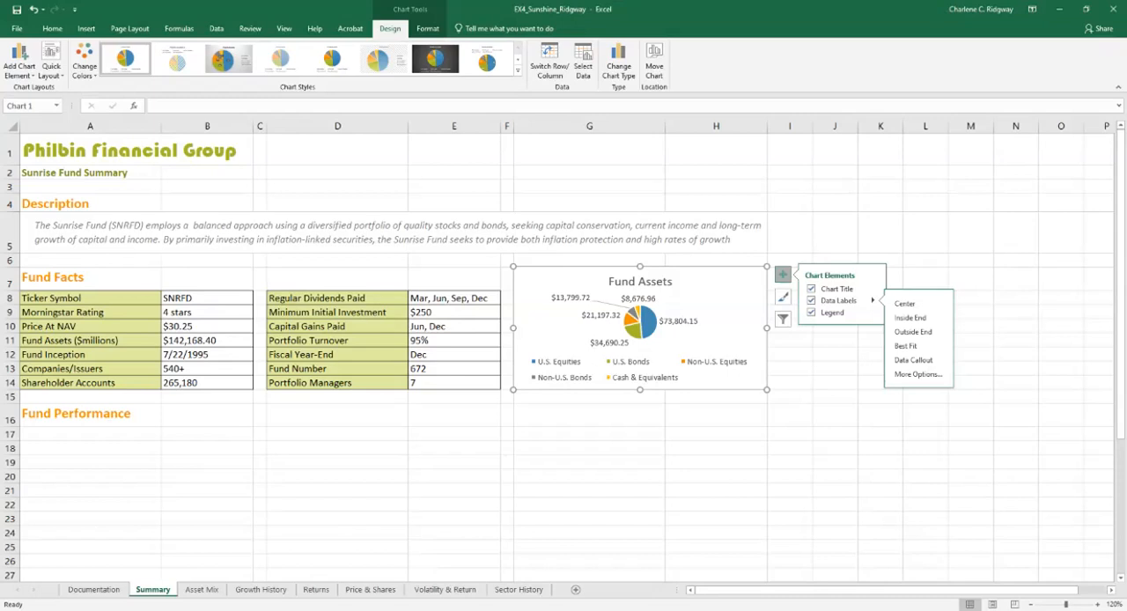
{"action": "left_click", "coordinate": [918, 374]}
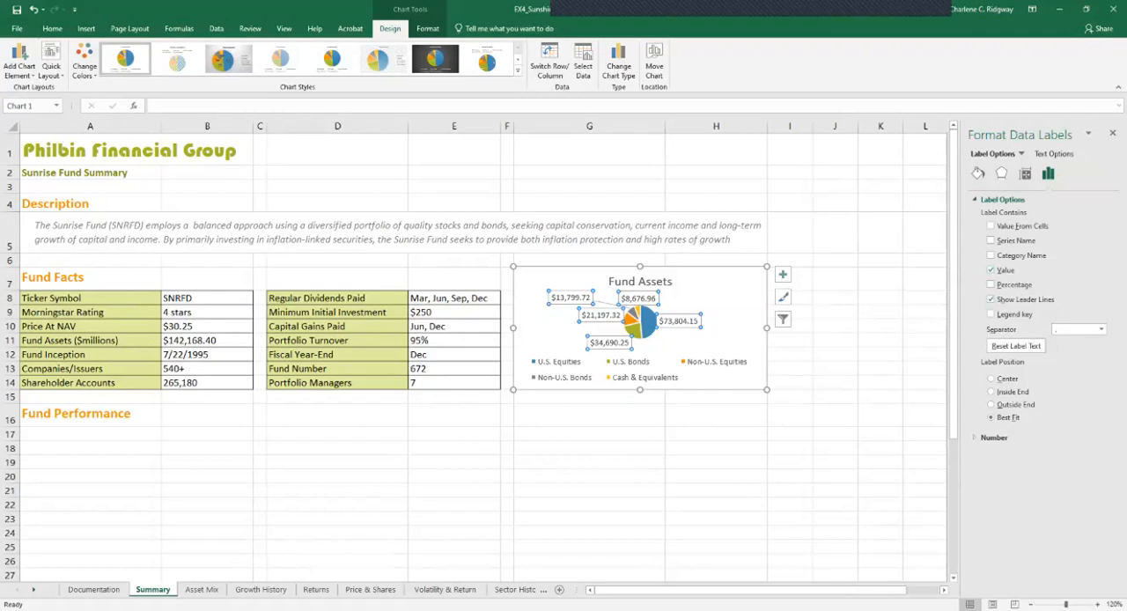
Show only percentages instead of values in the Fund Assets data labels and position the labels at Outside End
{"action": "left_click", "coordinate": [990, 284]}
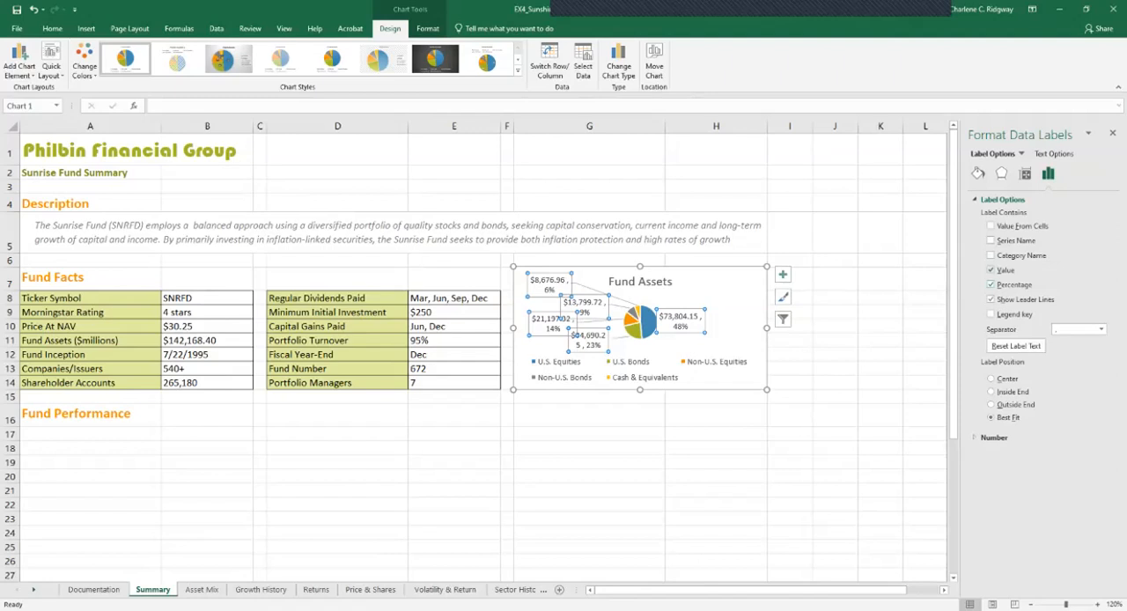
{"action": "left_click", "coordinate": [990, 270]}
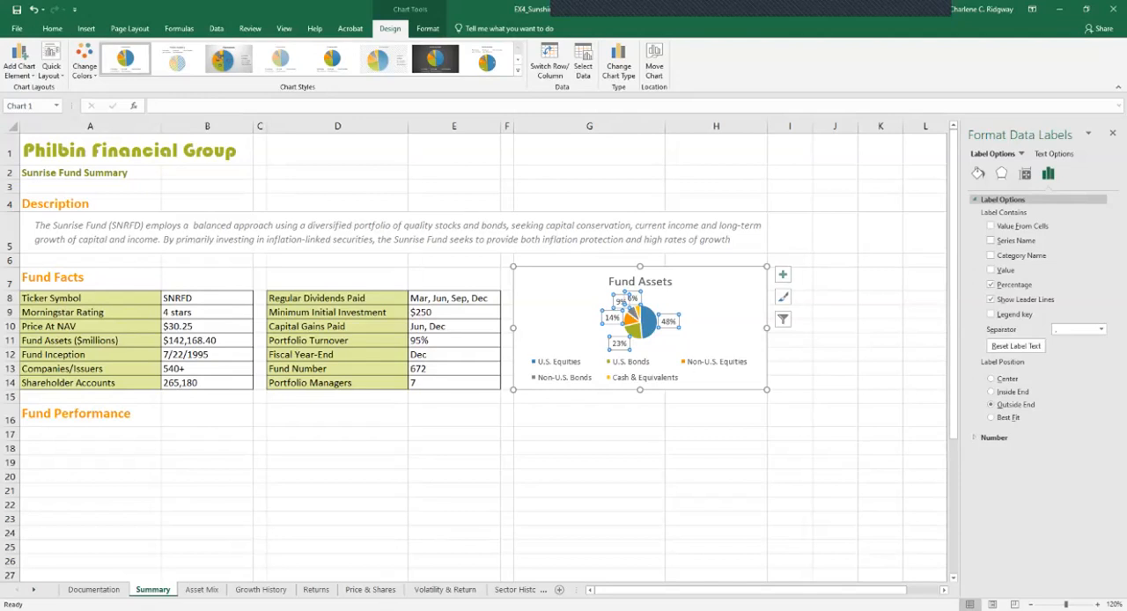
{"action": "left_click", "coordinate": [1001, 200]}
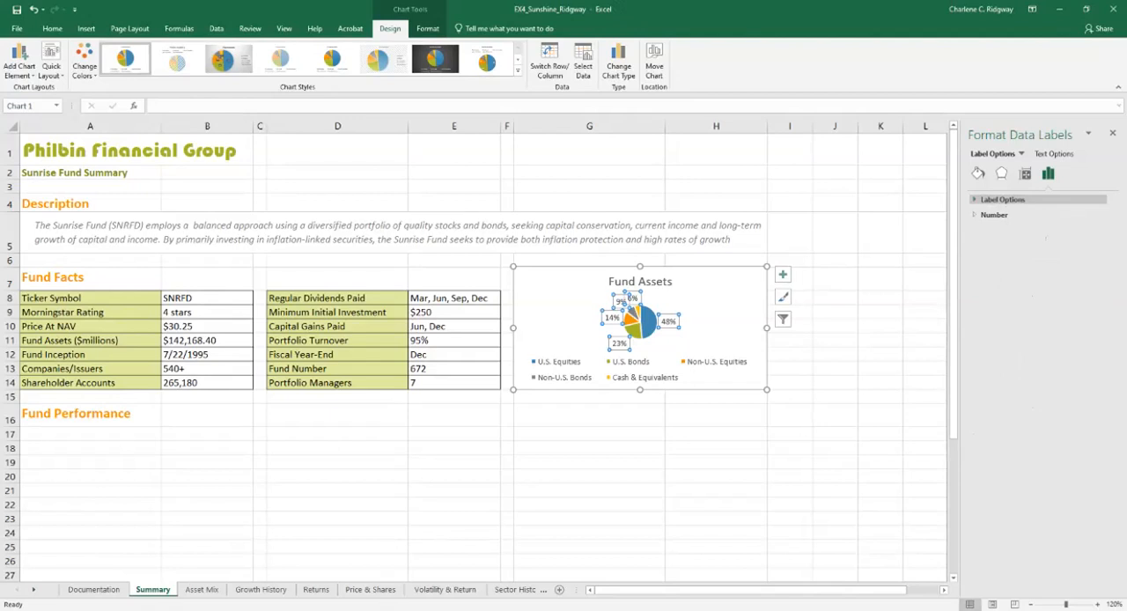
{"action": "left_click", "coordinate": [1002, 200]}
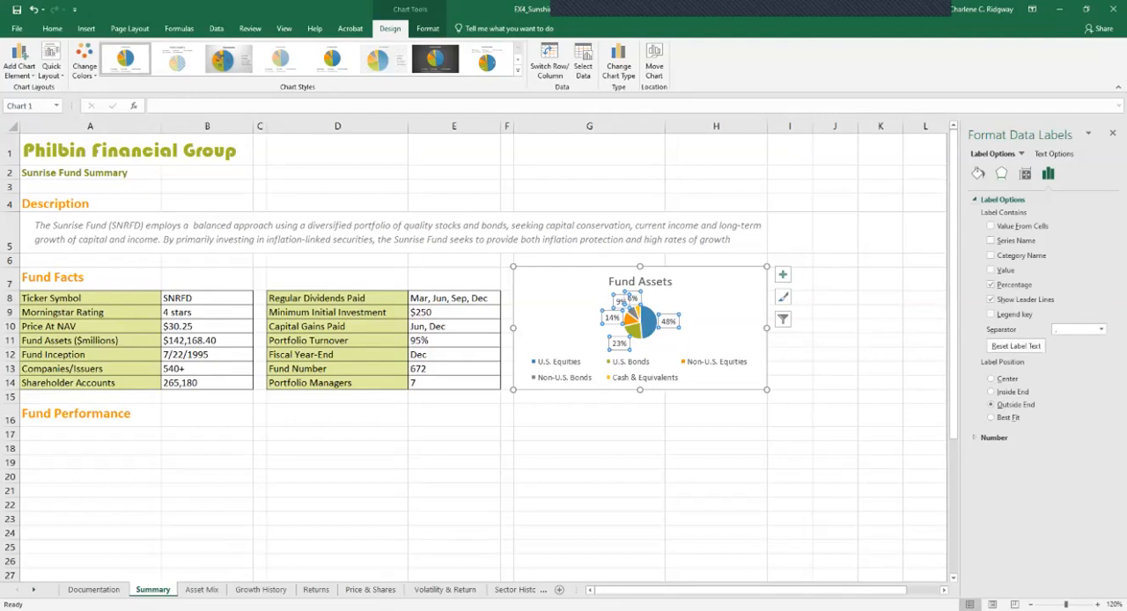
Position the Fund Assets chart's legend on the right side of the pie
{"action": "left_click", "coordinate": [1022, 153]}
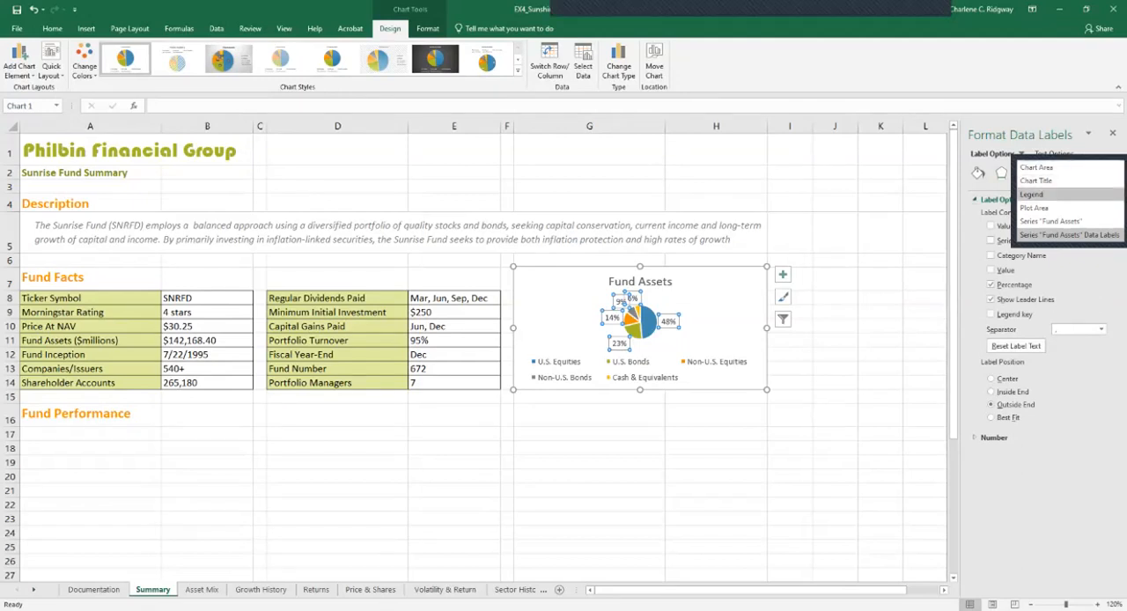
{"action": "left_click", "coordinate": [1032, 194]}
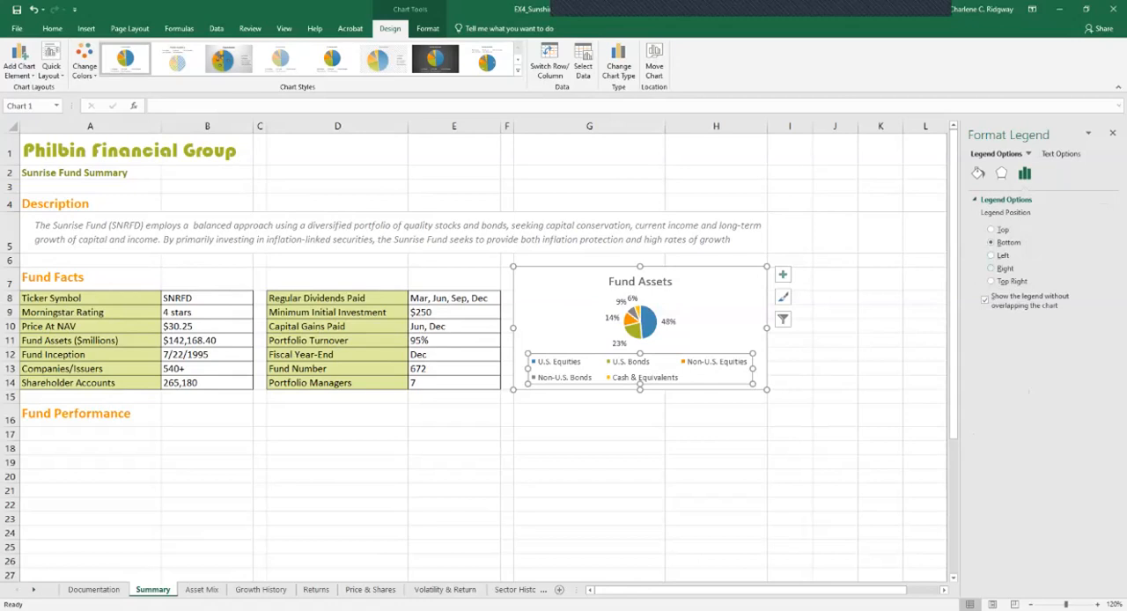
{"action": "left_click", "coordinate": [991, 267]}
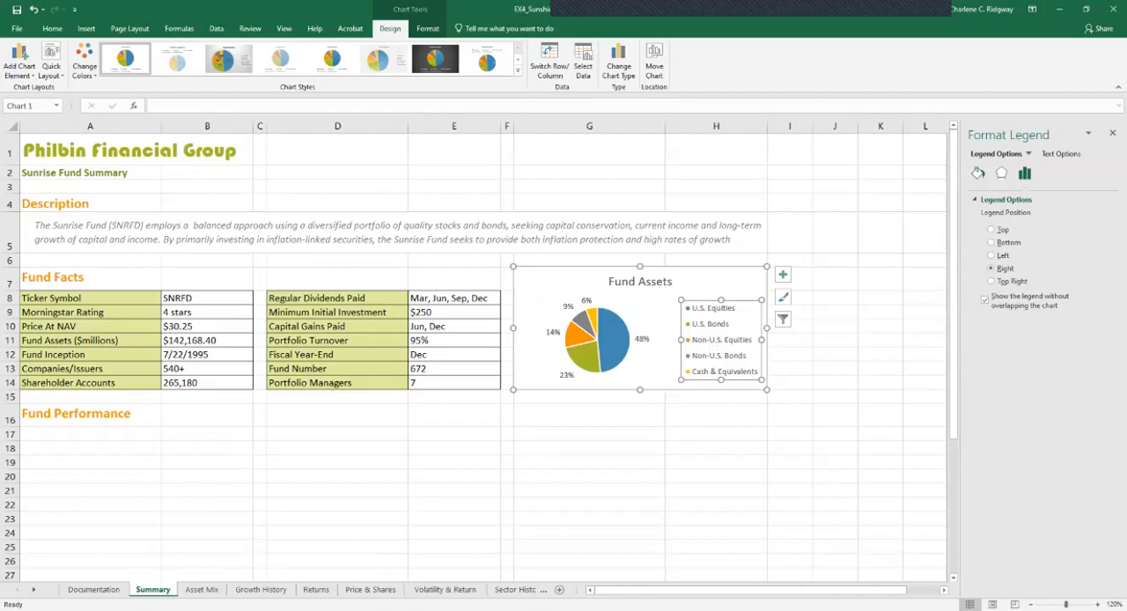
Give the chart legend a solid fill in Gold, Accent 5, Lighter 80%, and close the legend formatting options
{"action": "left_click", "coordinate": [978, 173]}
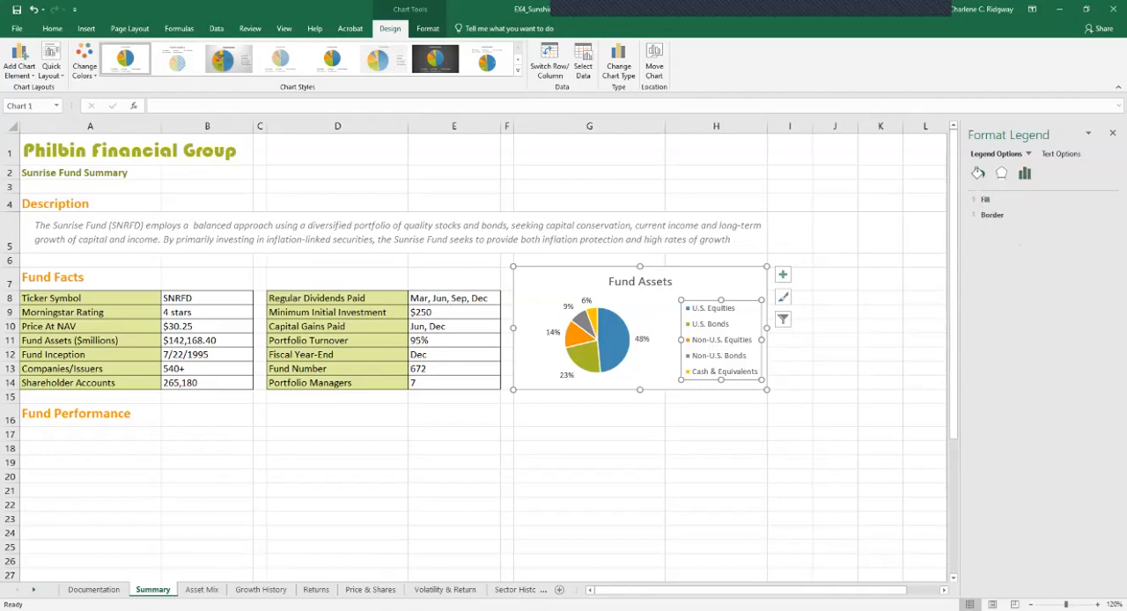
{"action": "left_click", "coordinate": [1012, 199]}
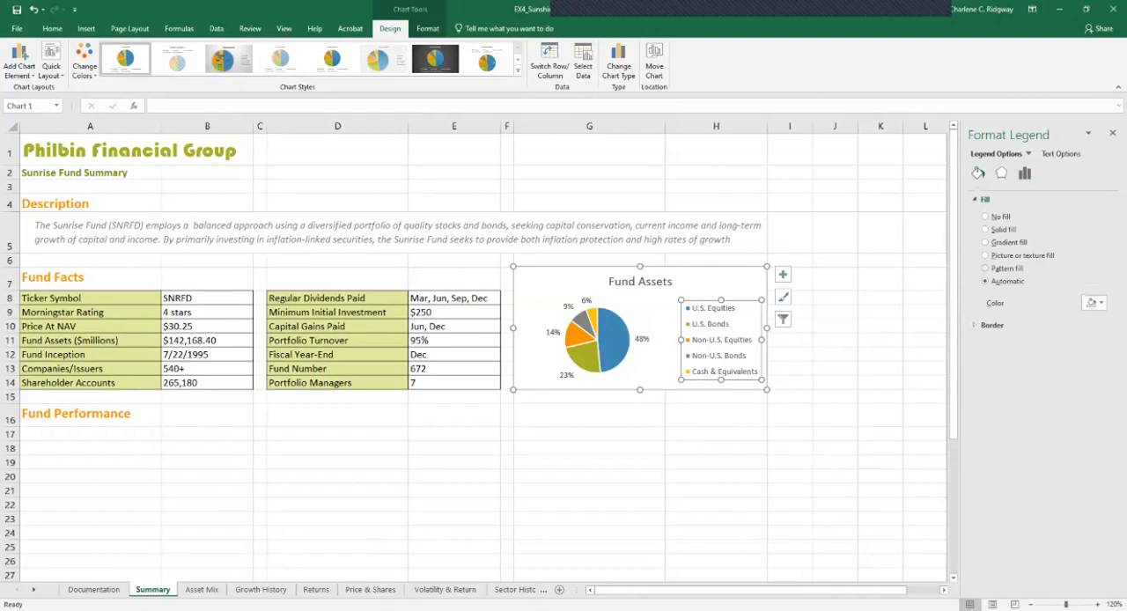
{"action": "left_click", "coordinate": [1000, 229]}
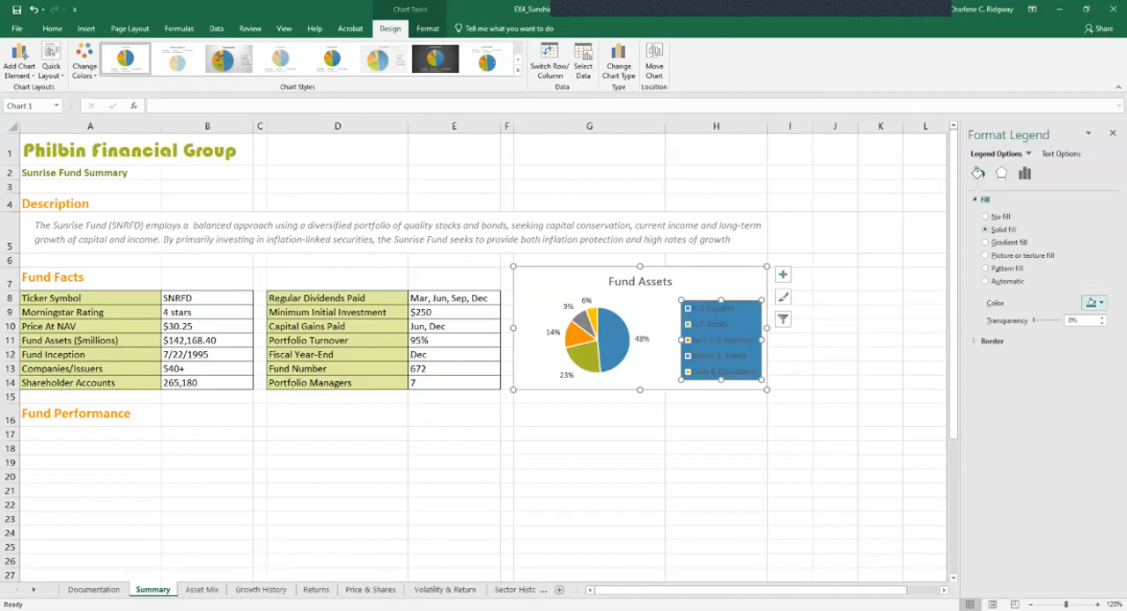
{"action": "left_click", "coordinate": [1093, 302]}
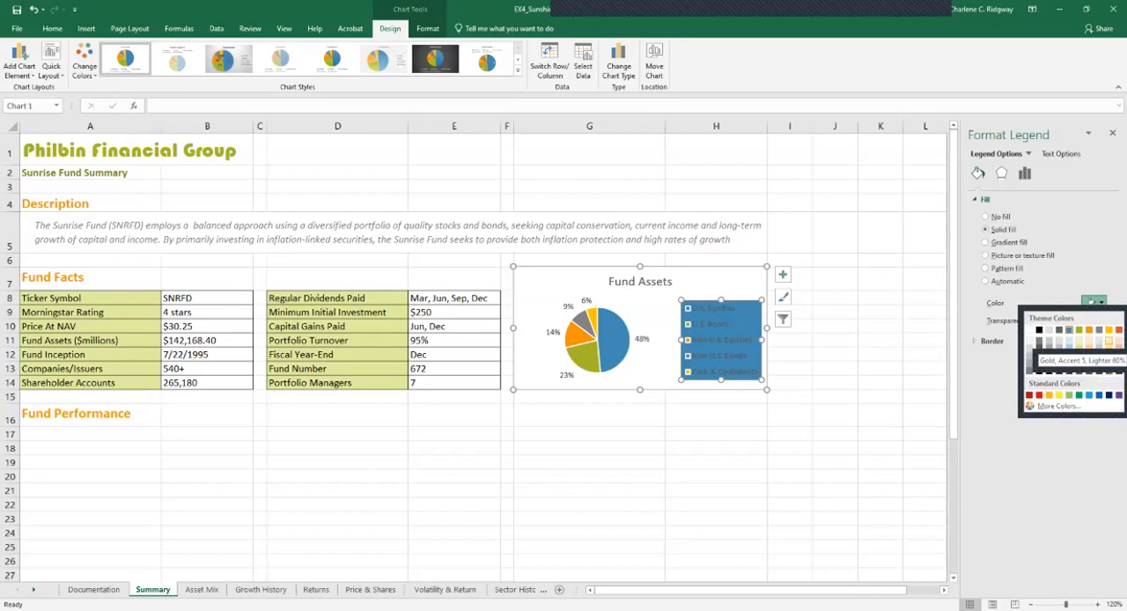
{"action": "left_click", "coordinate": [1108, 341]}
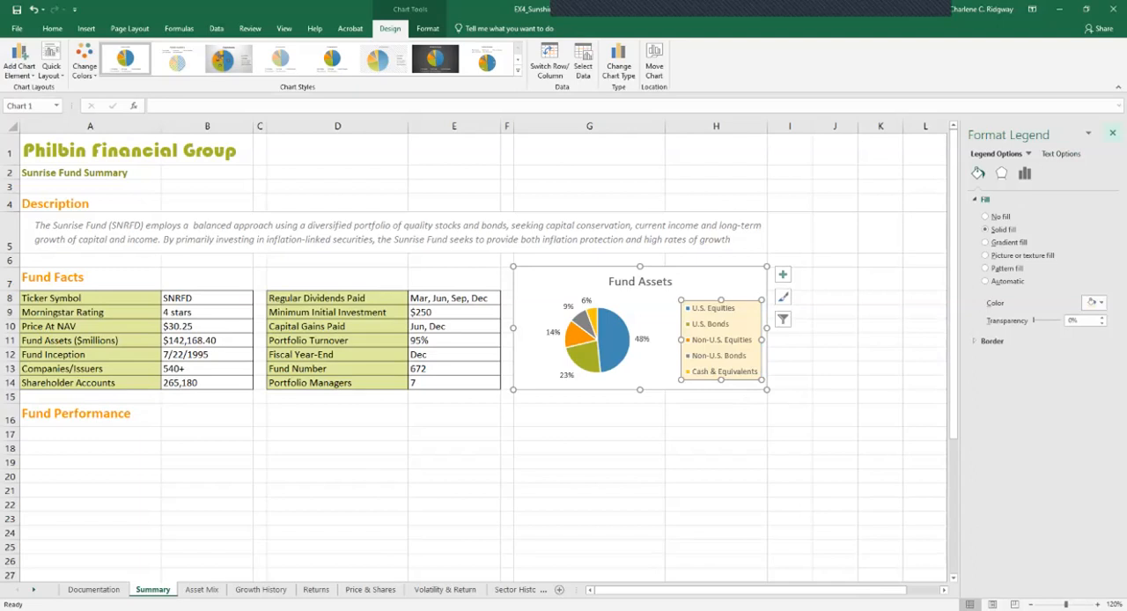
{"action": "left_click", "coordinate": [1113, 133]}
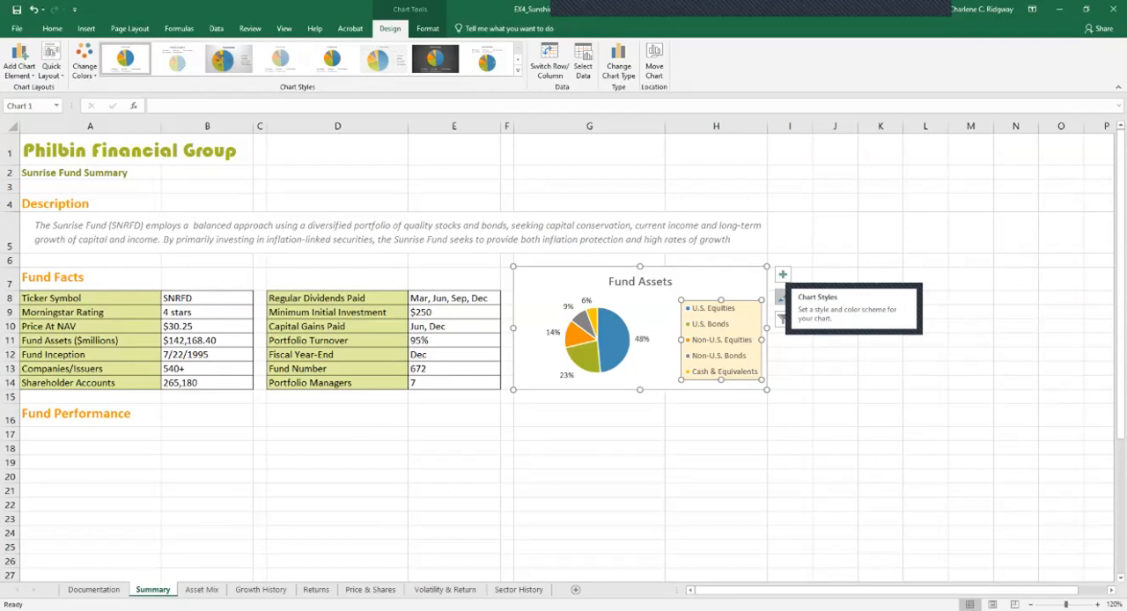
Preview the chart styles and colour schemes available for the Fund Assets pie chart
{"action": "left_click", "coordinate": [781, 296]}
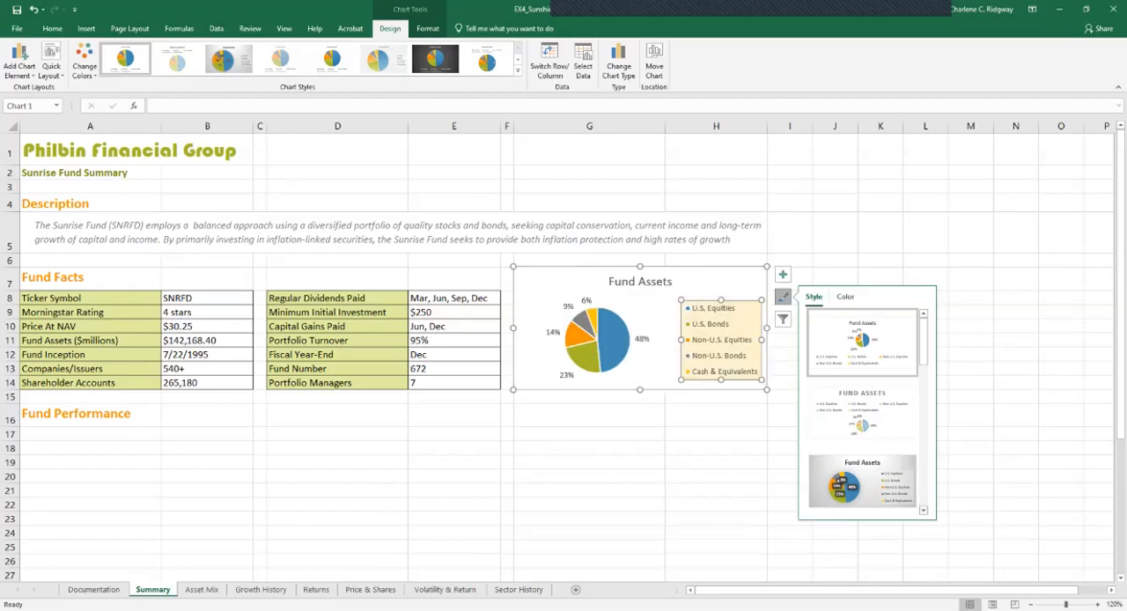
{"action": "scroll", "coordinate": [863, 405], "scroll_direction": "down", "scroll_amount": 2}
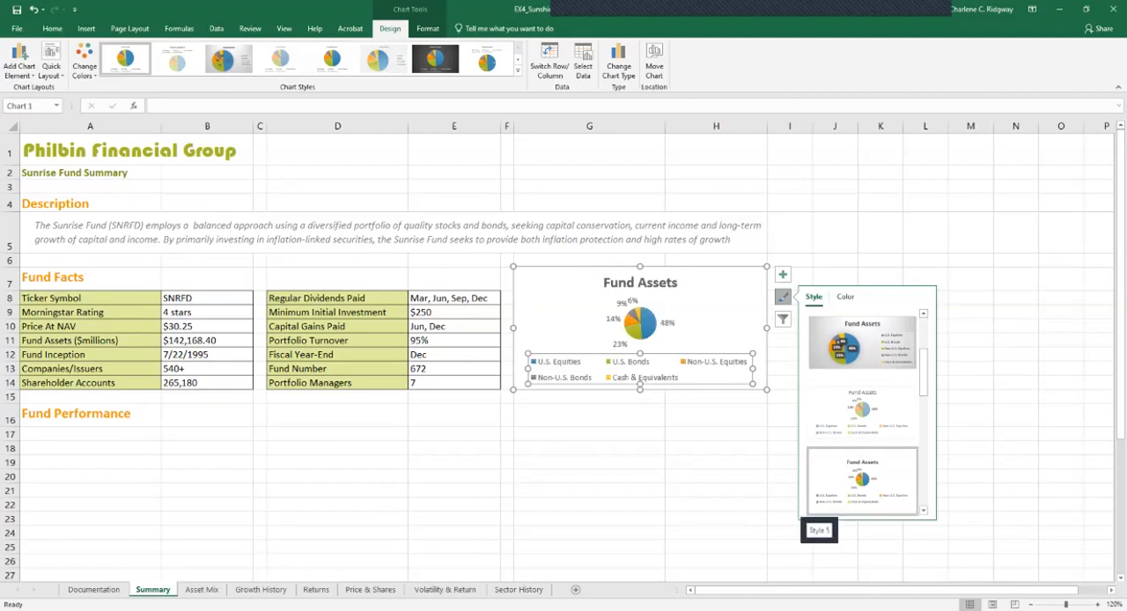
{"action": "scroll", "coordinate": [863, 405], "scroll_direction": "down", "scroll_amount": 3}
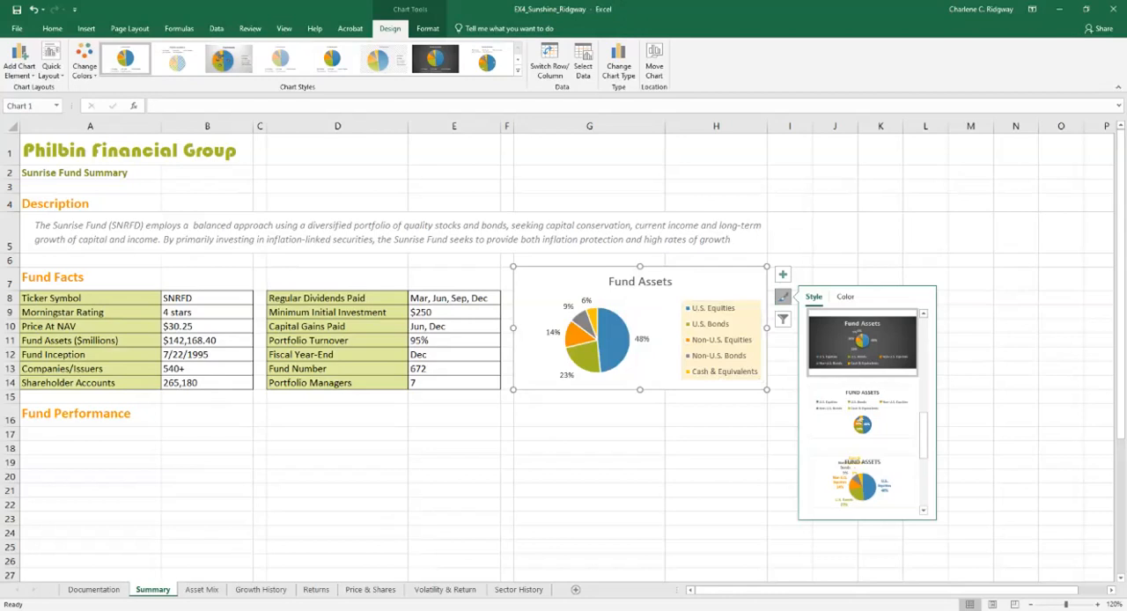
{"action": "left_click", "coordinate": [715, 434]}
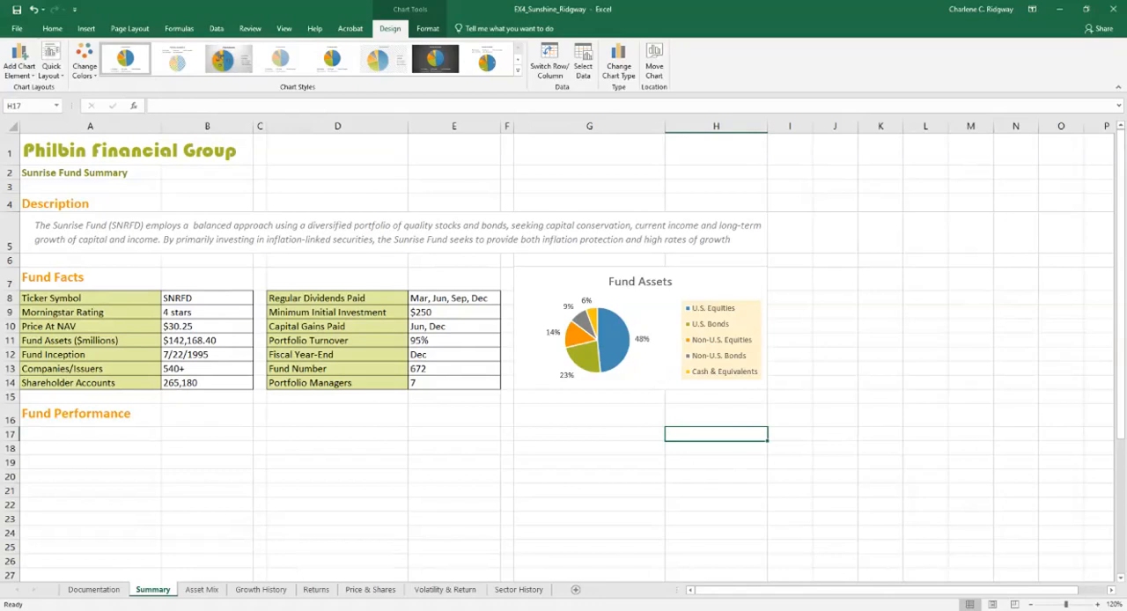
{"action": "left_click", "coordinate": [656, 308]}
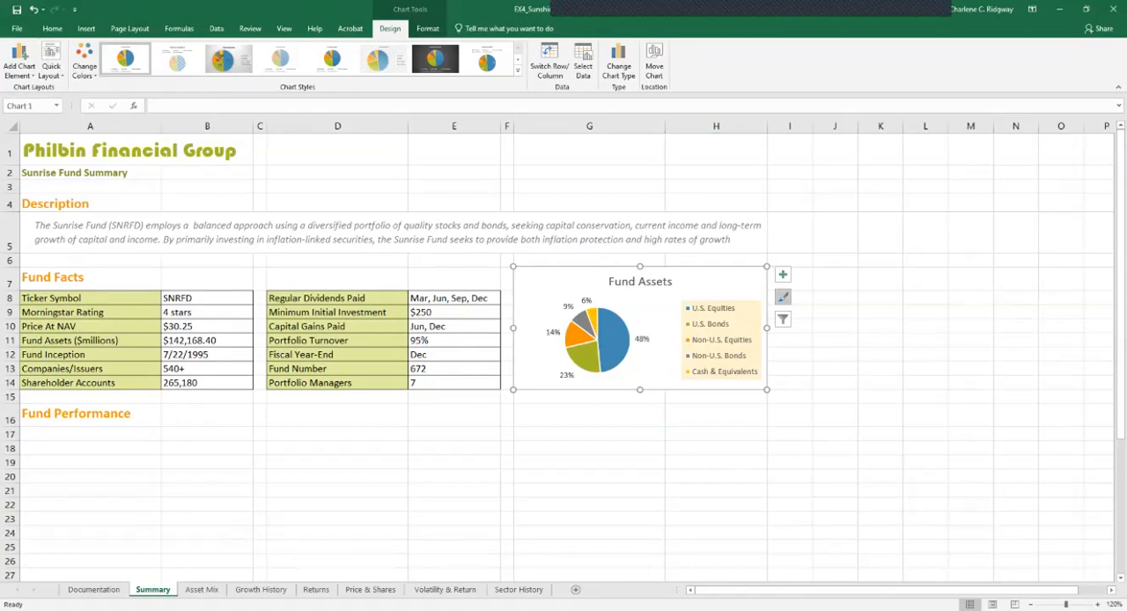
{"action": "left_click", "coordinate": [783, 296]}
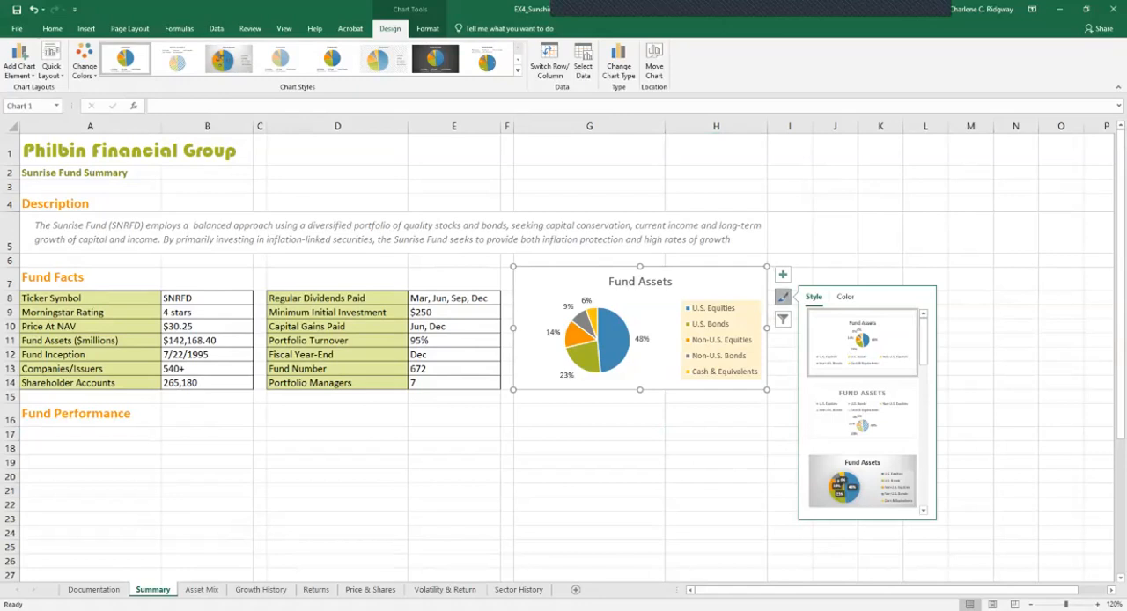
{"action": "left_click", "coordinate": [845, 297]}
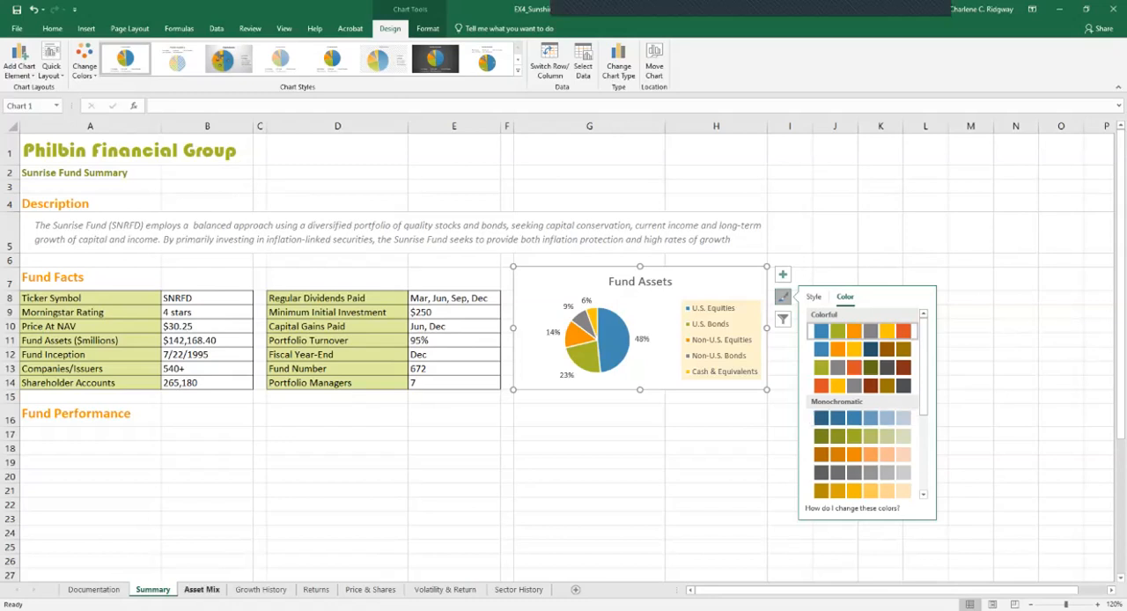
Change the U.S. Equities amount in cell B5 of the Asset Mix sheet to 63804.15
{"action": "left_click", "coordinate": [202, 589]}
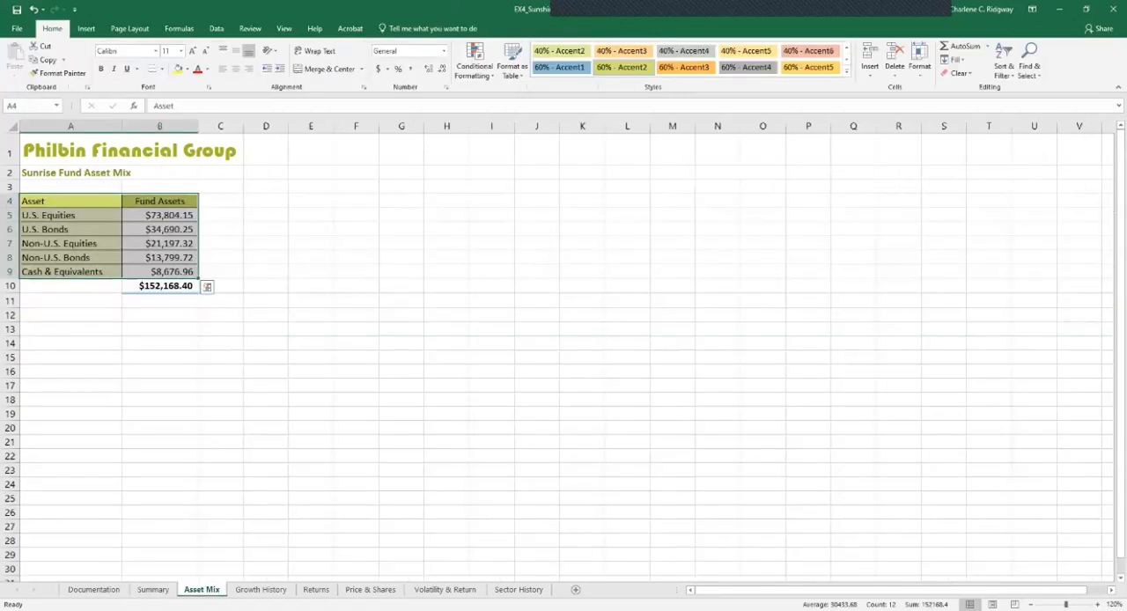
{"action": "left_click", "coordinate": [159, 215]}
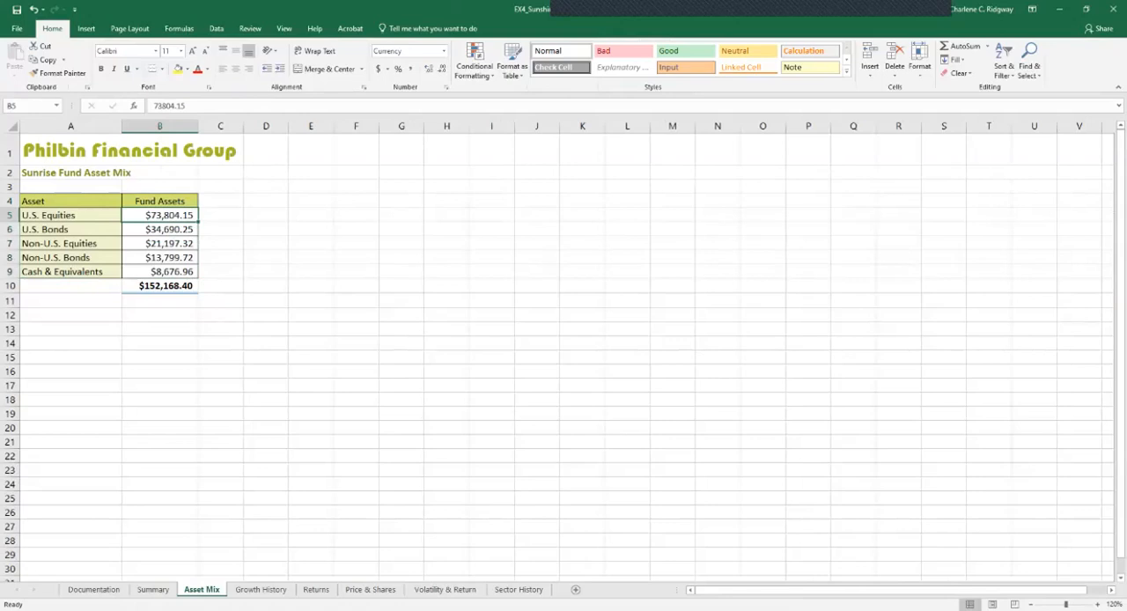
{"action": "key", "text": "F2"}
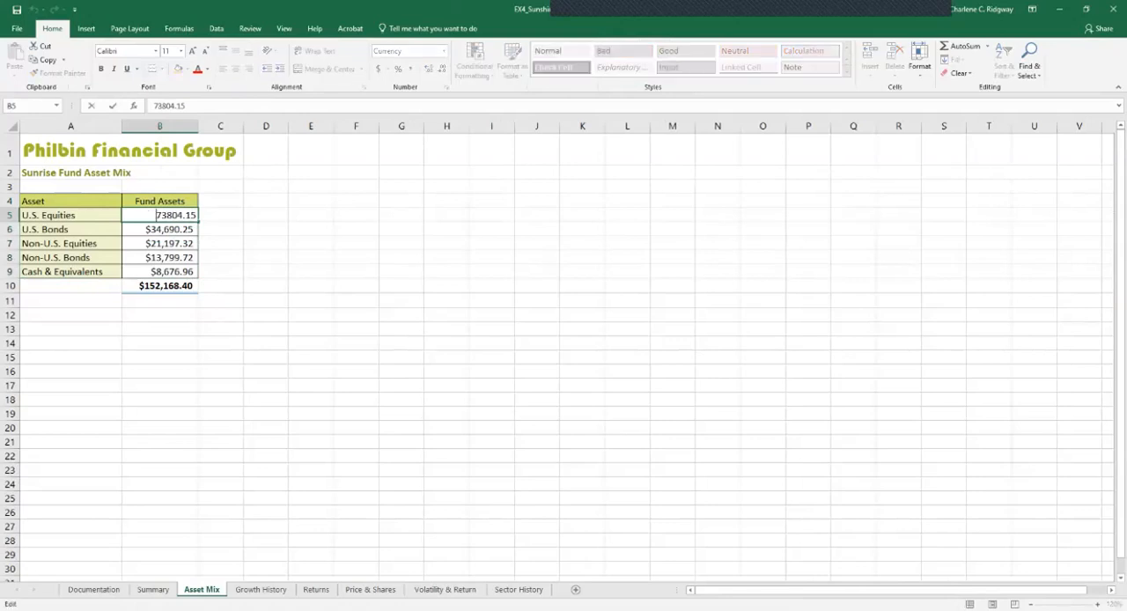
{"action": "key", "text": "Delete"}
{"action": "type", "text": "6"}
{"action": "key", "text": "Return"}
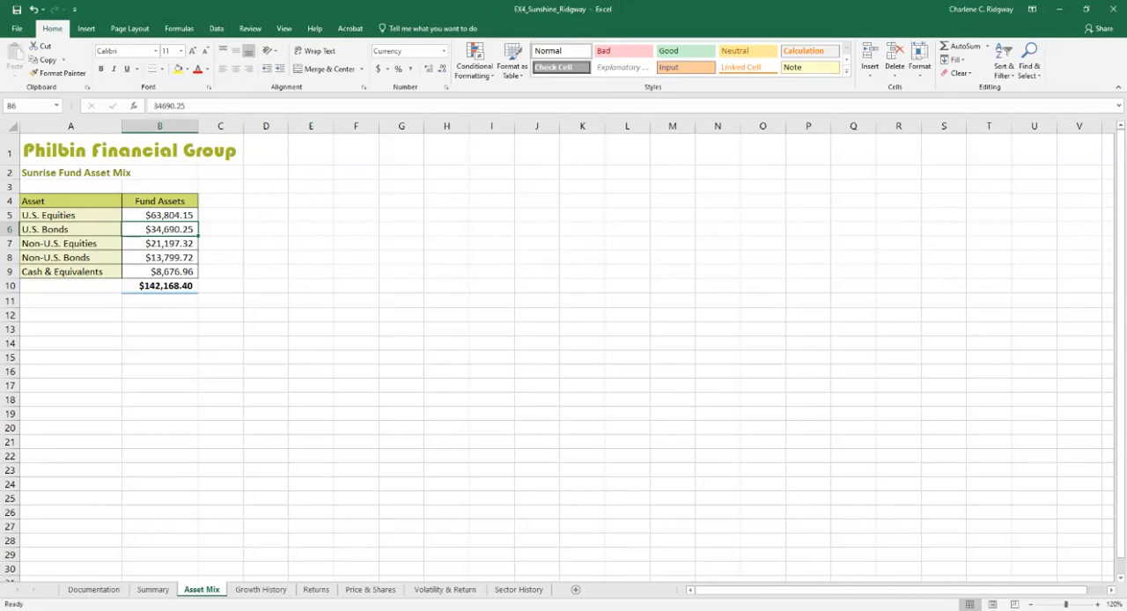
Shorten the asset name in cell A9 of the Asset Mix sheet to Cash and return to the Summary sheet
{"action": "left_click", "coordinate": [70, 272]}
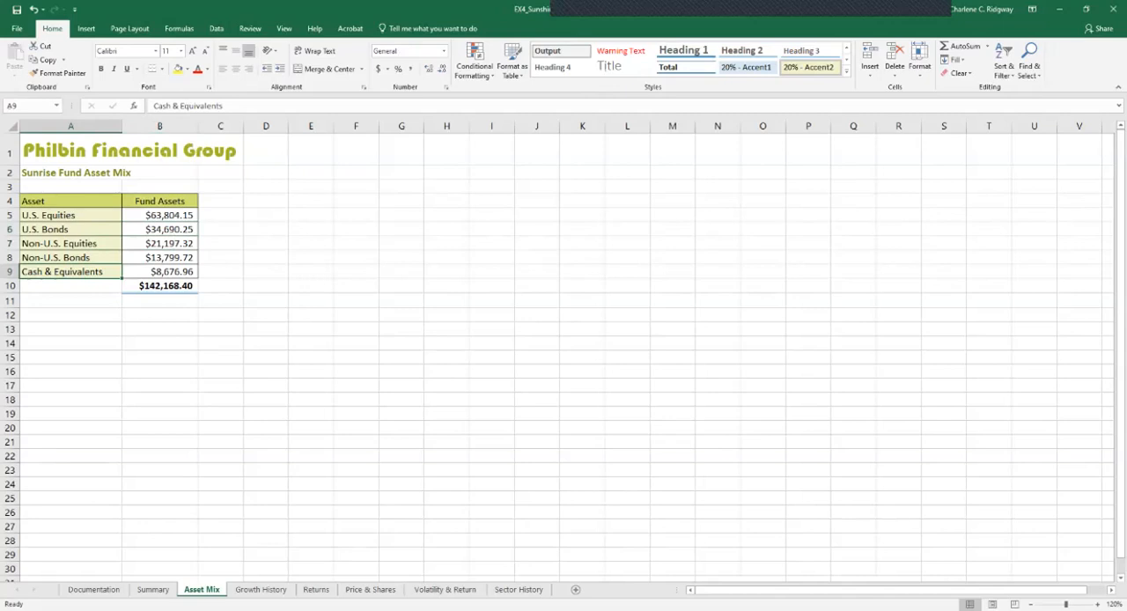
{"action": "double_click", "coordinate": [71, 271]}
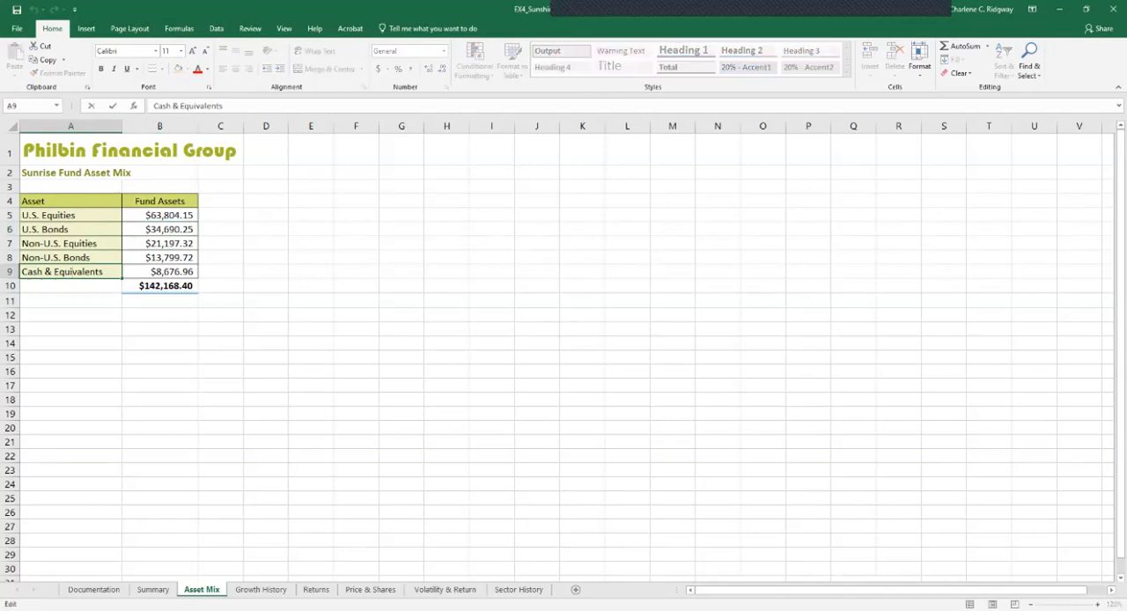
{"action": "key", "text": "BackSpace"}
{"action": "key", "text": "BackSpace"}
{"action": "key", "text": "BackSpace"}
{"action": "key", "text": "BackSpace"}
{"action": "key", "text": "BackSpace"}
{"action": "key", "text": "BackSpace"}
{"action": "key", "text": "BackSpace"}
{"action": "key", "text": "BackSpace"}
{"action": "key", "text": "BackSpace"}
{"action": "key", "text": "BackSpace"}
{"action": "key", "text": "BackSpace"}
{"action": "key", "text": "BackSpace"}
{"action": "key", "text": "BackSpace"}
{"action": "key", "text": "BackSpace"}
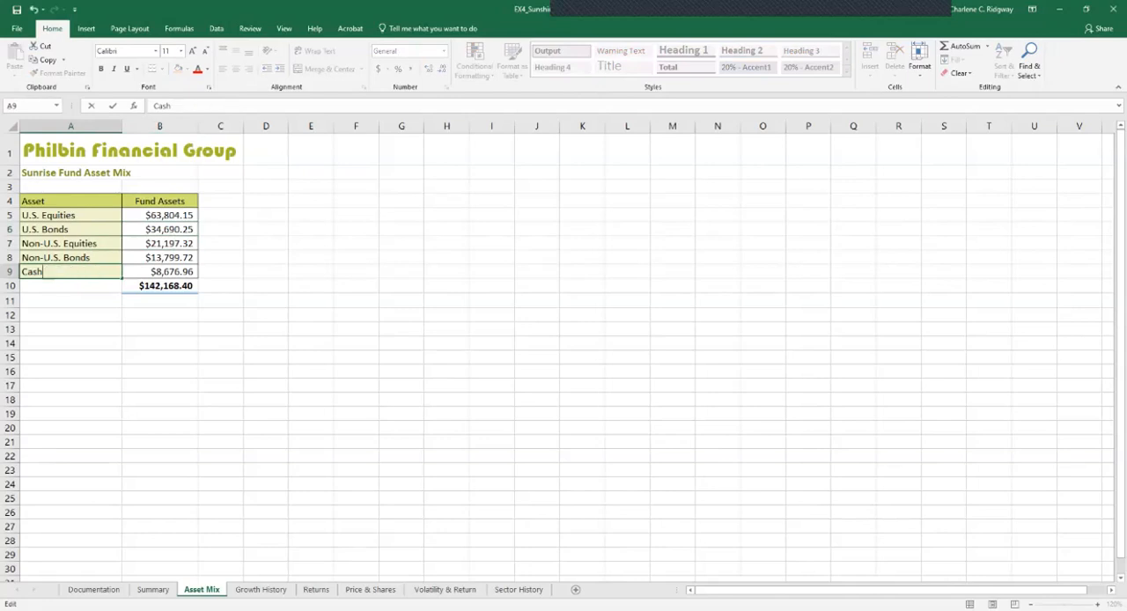
{"action": "key", "text": "Return"}
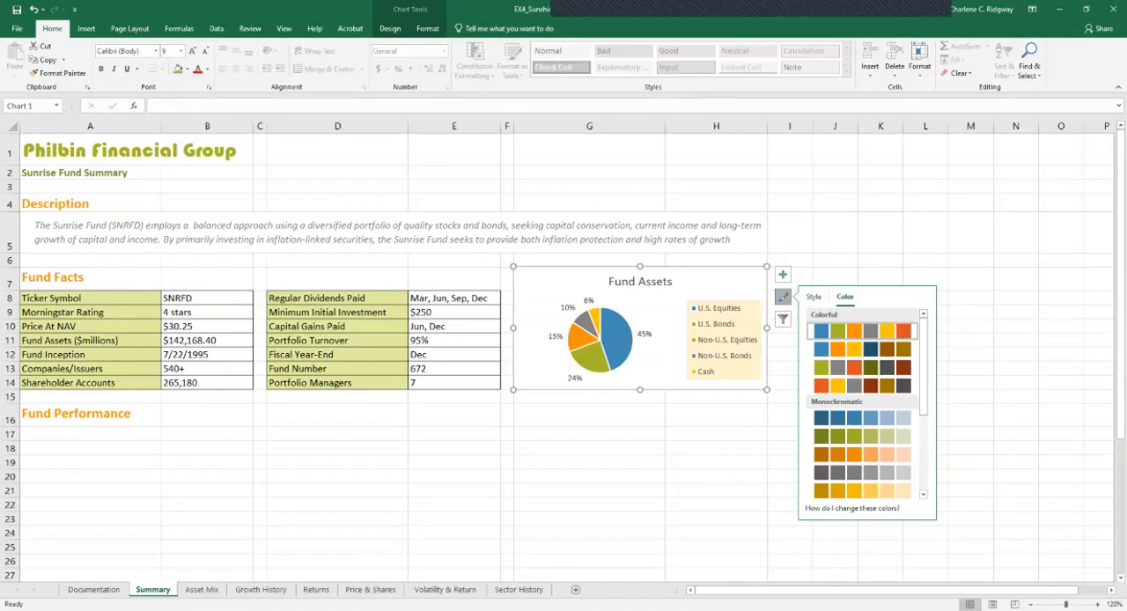
Filter the Fund Assets pie chart to only the U.S. Equities and U.S. Bonds categories
{"action": "left_click", "coordinate": [715, 434]}
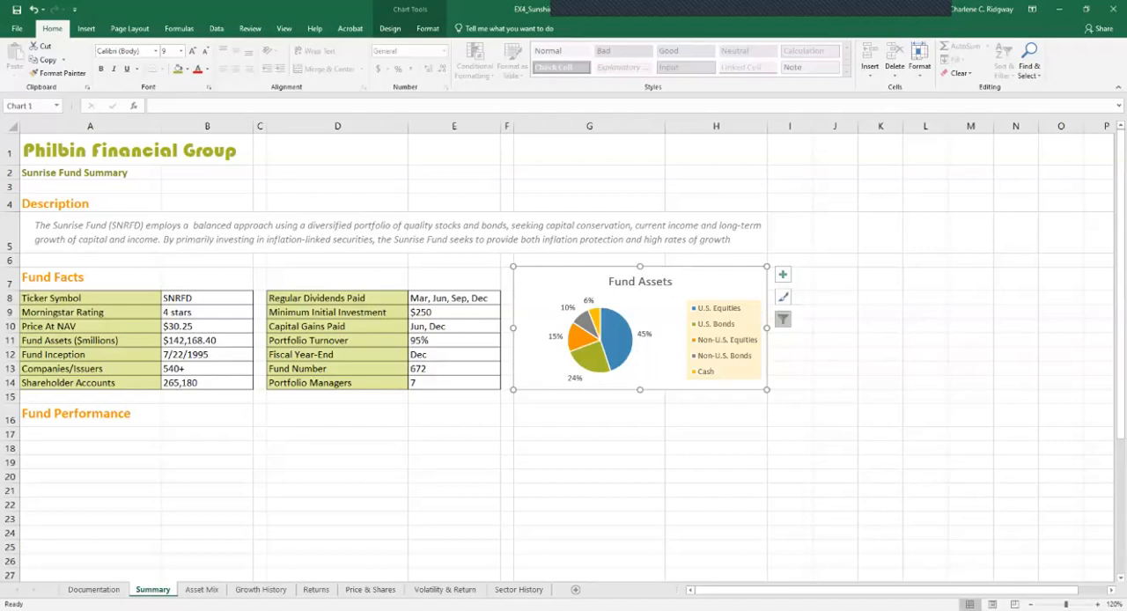
{"action": "left_click", "coordinate": [783, 318]}
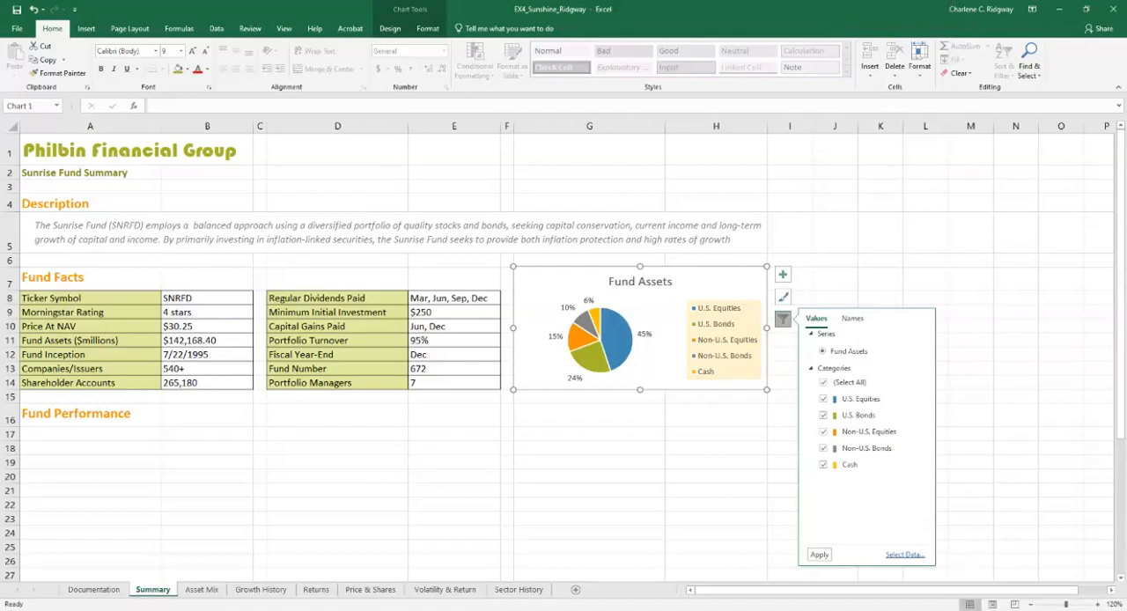
{"action": "left_click", "coordinate": [823, 432]}
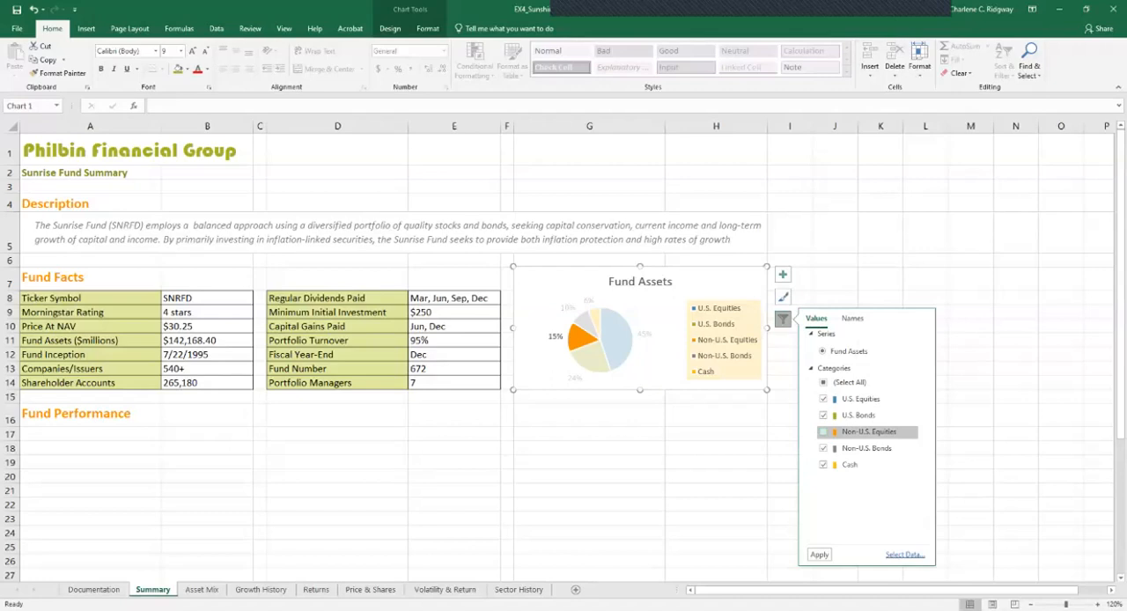
{"action": "left_click", "coordinate": [823, 448]}
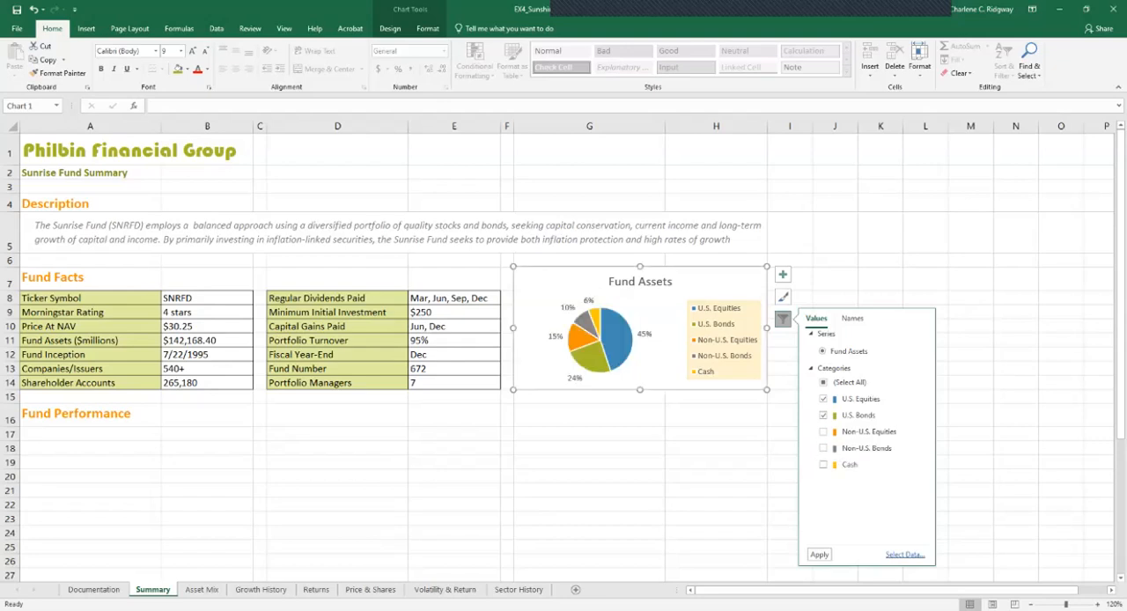
{"action": "left_click", "coordinate": [819, 553]}
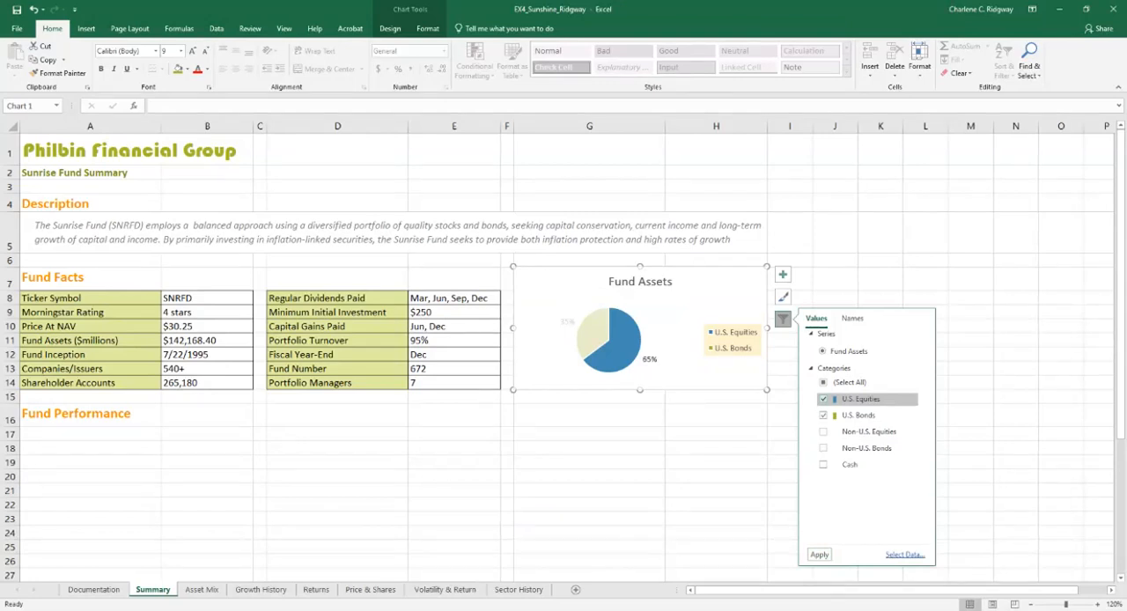
Restore all asset categories in the Fund Assets pie chart by reselecting them in the chart filter
{"action": "left_click", "coordinate": [823, 383]}
{"action": "left_click", "coordinate": [823, 383]}
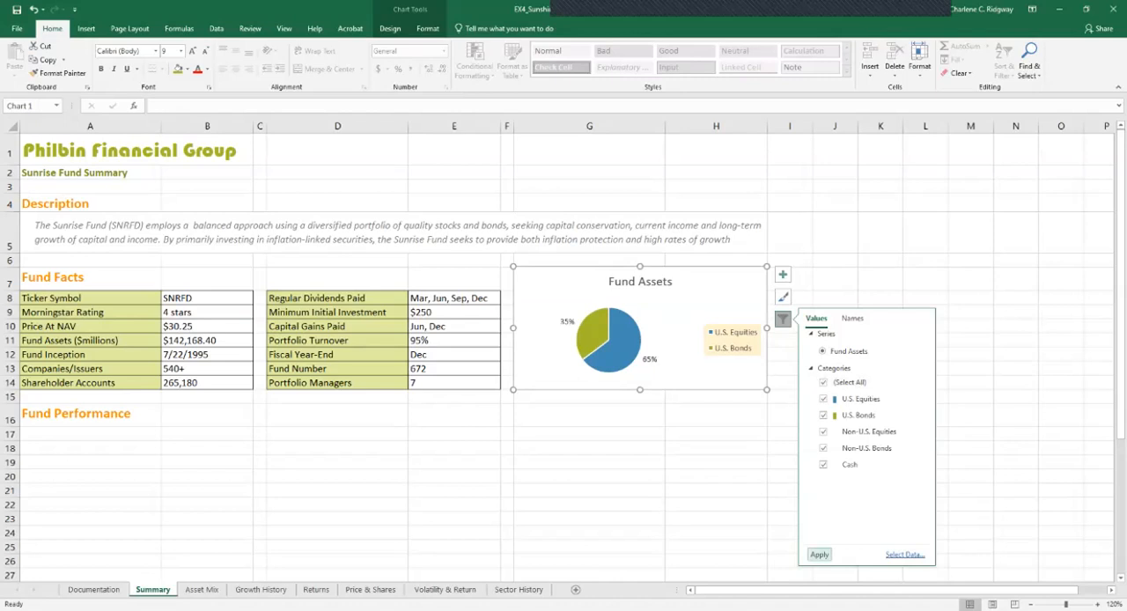
{"action": "left_click", "coordinate": [819, 555]}
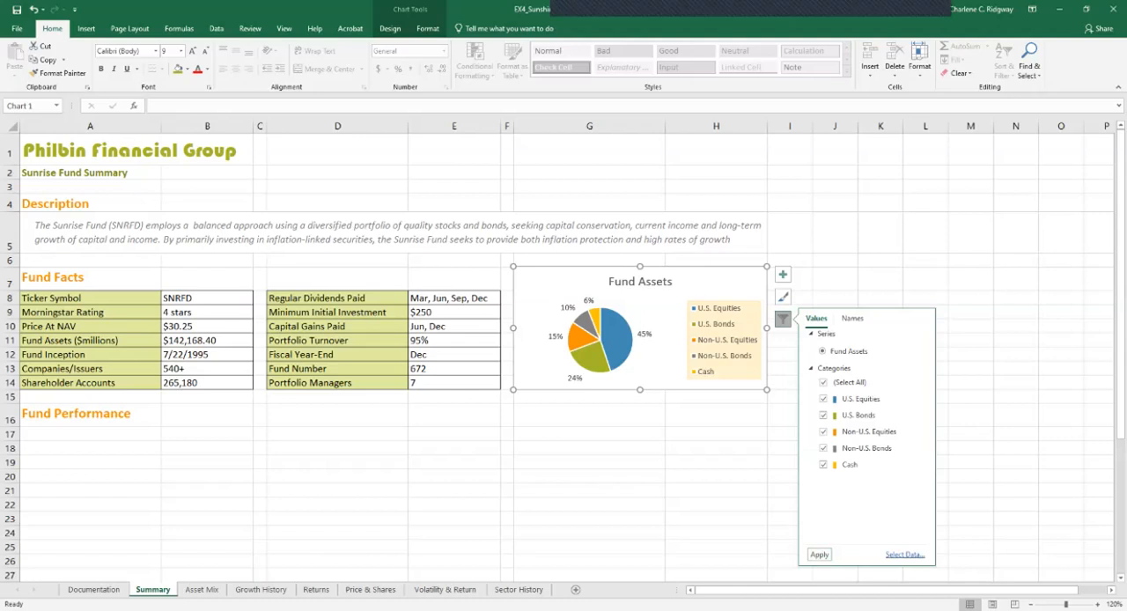
Insert a recommended Clustered Column chart from the range A4:C9 on the Returns sheet
{"action": "left_click", "coordinate": [316, 590]}
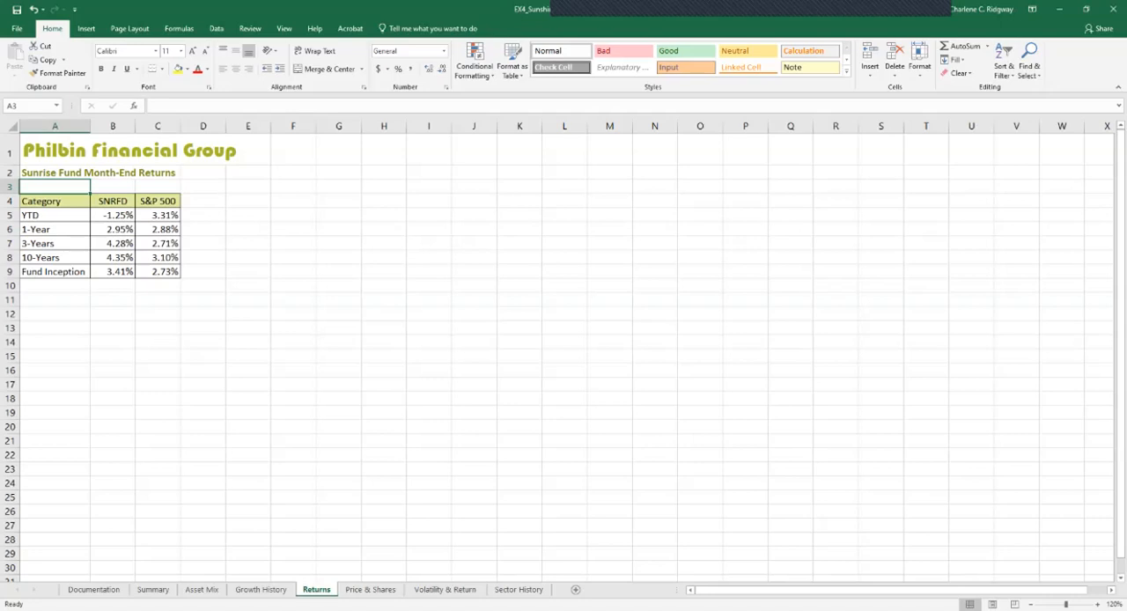
{"action": "left_click", "coordinate": [55, 201]}
{"action": "left_click_drag", "start_coordinate": [54, 202], "coordinate": [158, 271]}
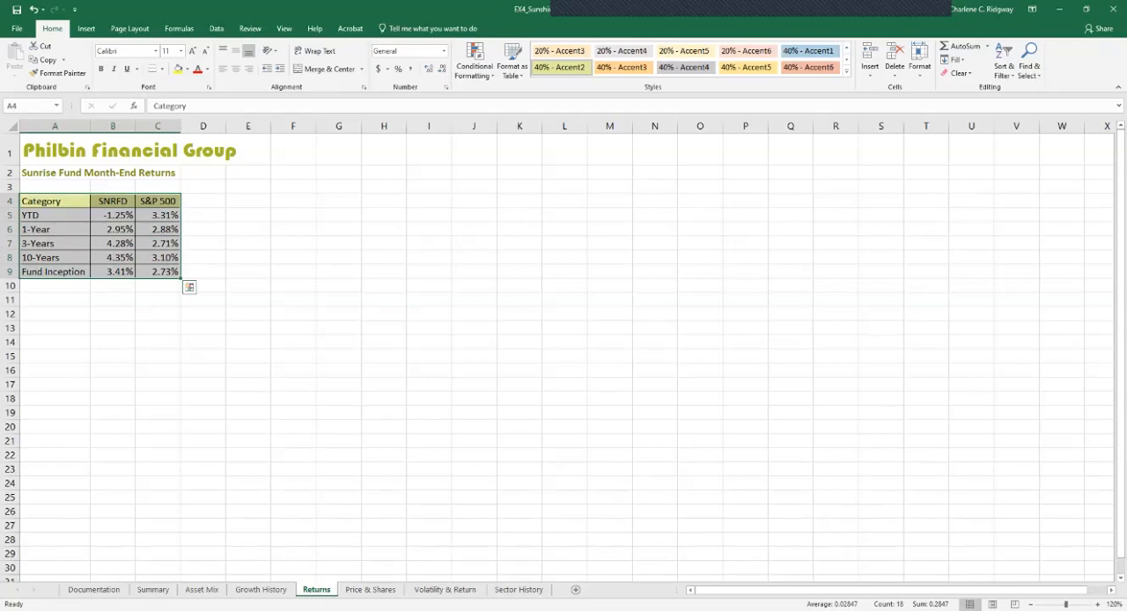
{"action": "left_click", "coordinate": [86, 29]}
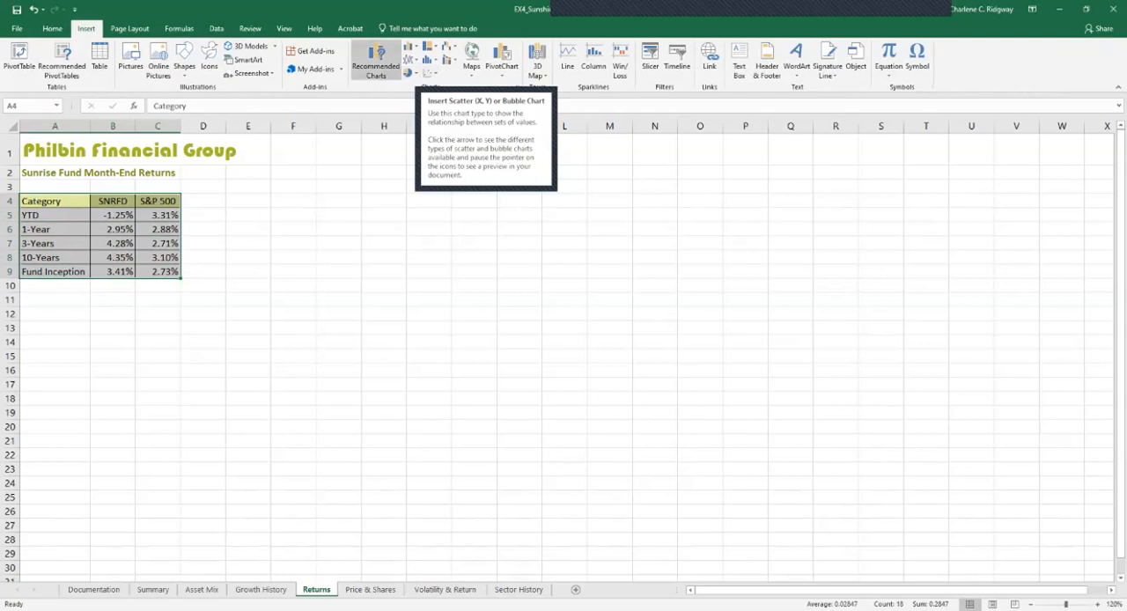
{"action": "left_click", "coordinate": [375, 60]}
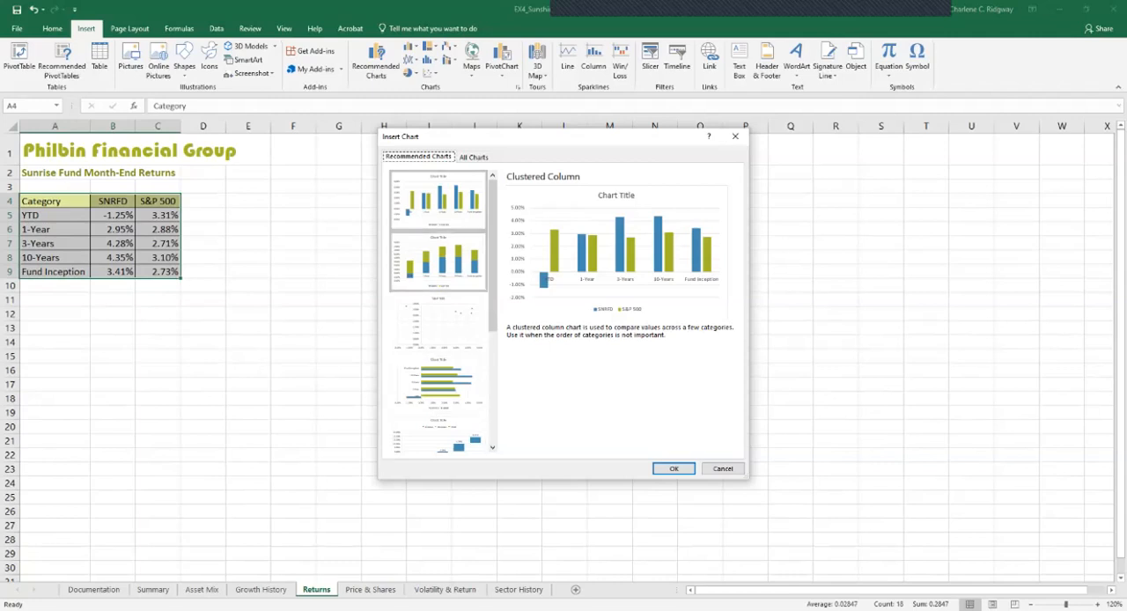
{"action": "left_click", "coordinate": [438, 262]}
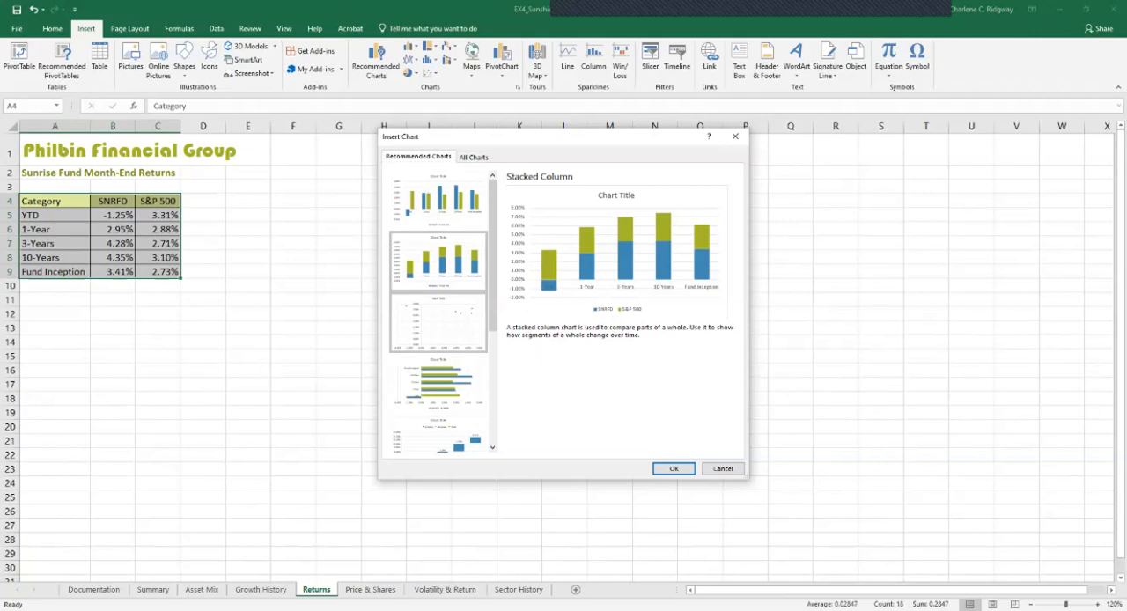
{"action": "left_click", "coordinate": [438, 201]}
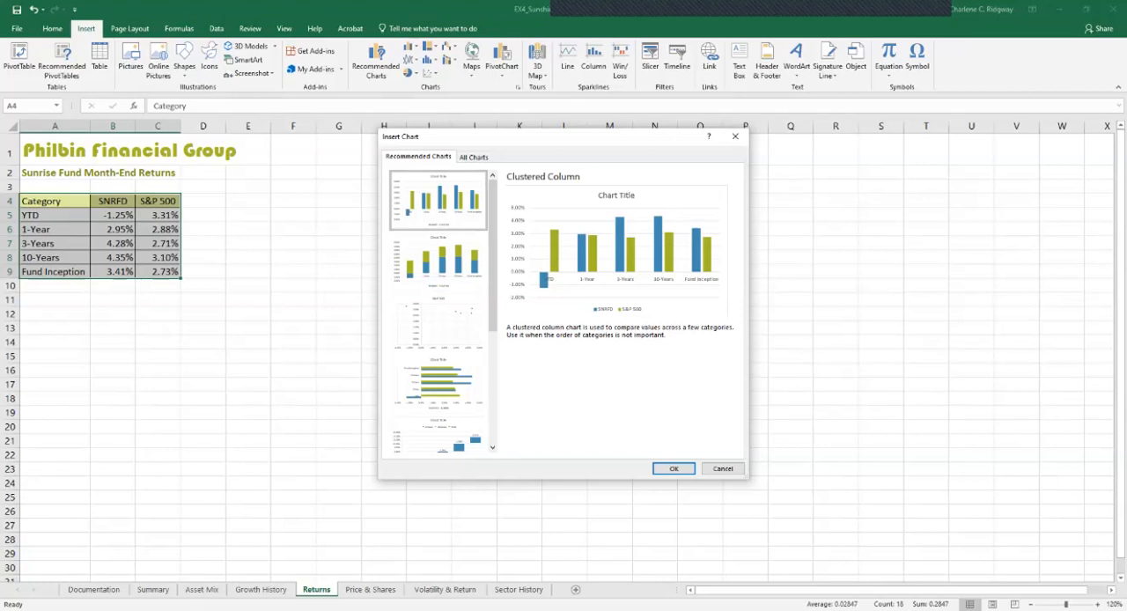
{"action": "left_click", "coordinate": [674, 469]}
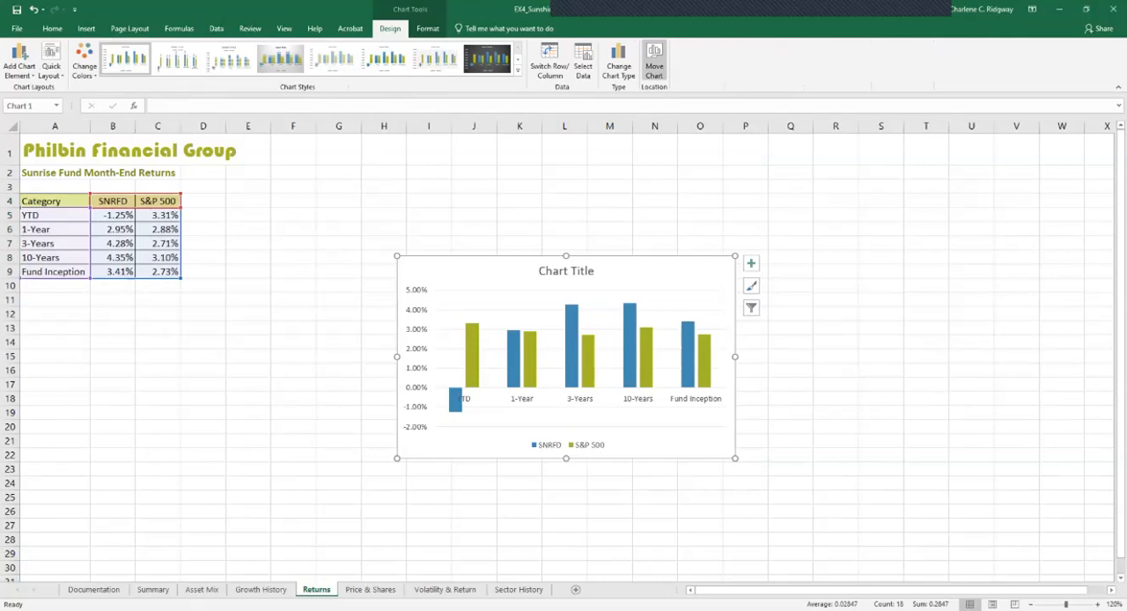
Move the new column chart from the Returns sheet to the Summary sheet as an embedded object
{"action": "left_click", "coordinate": [654, 61]}
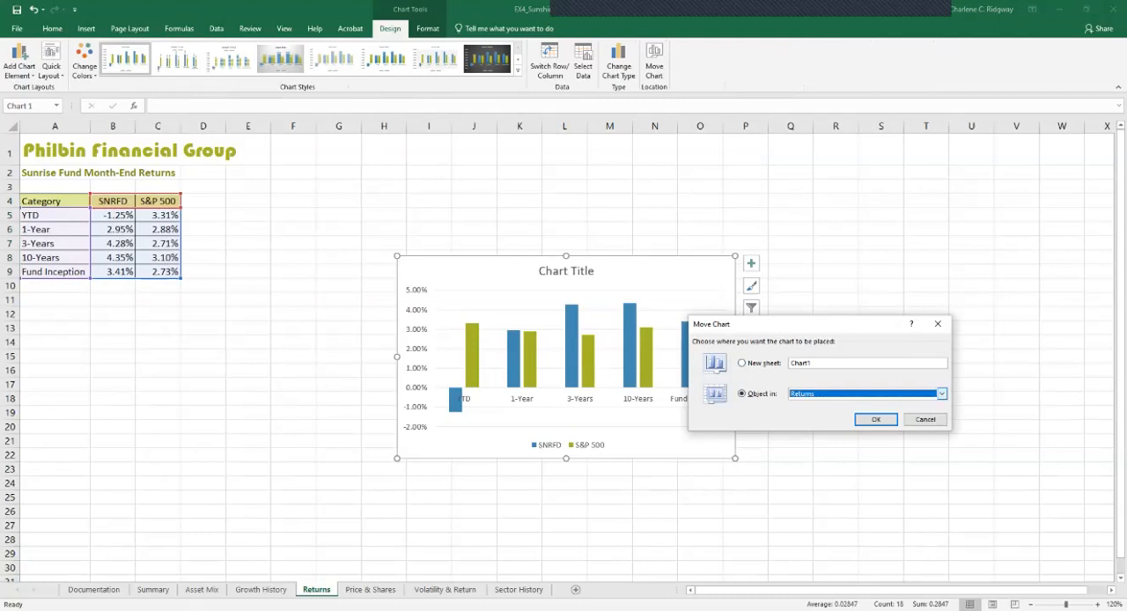
{"action": "left_click", "coordinate": [941, 393]}
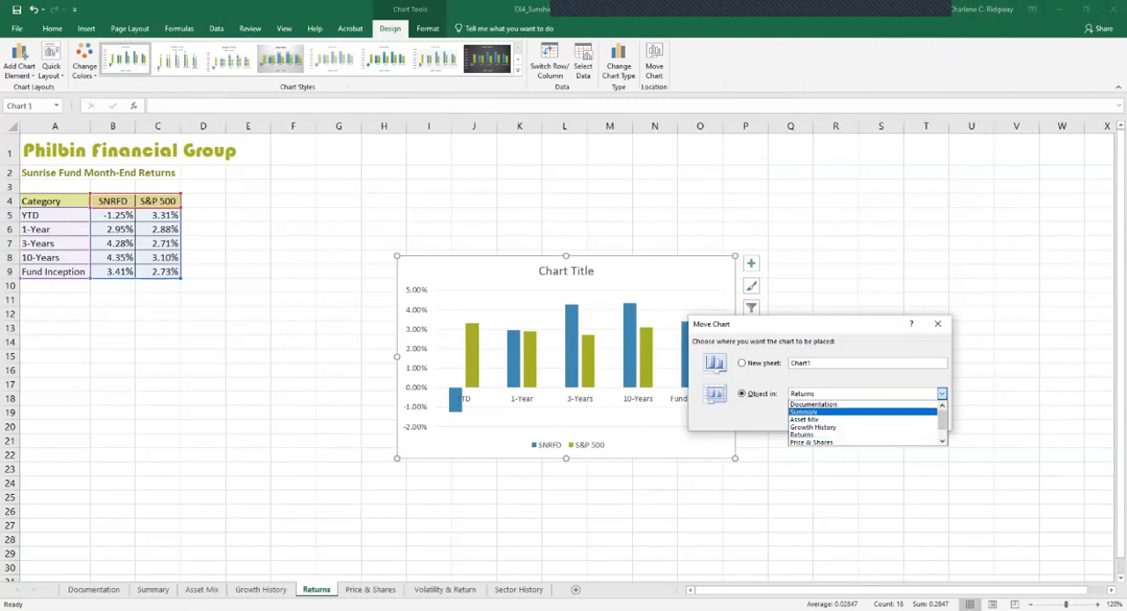
{"action": "left_click", "coordinate": [805, 412]}
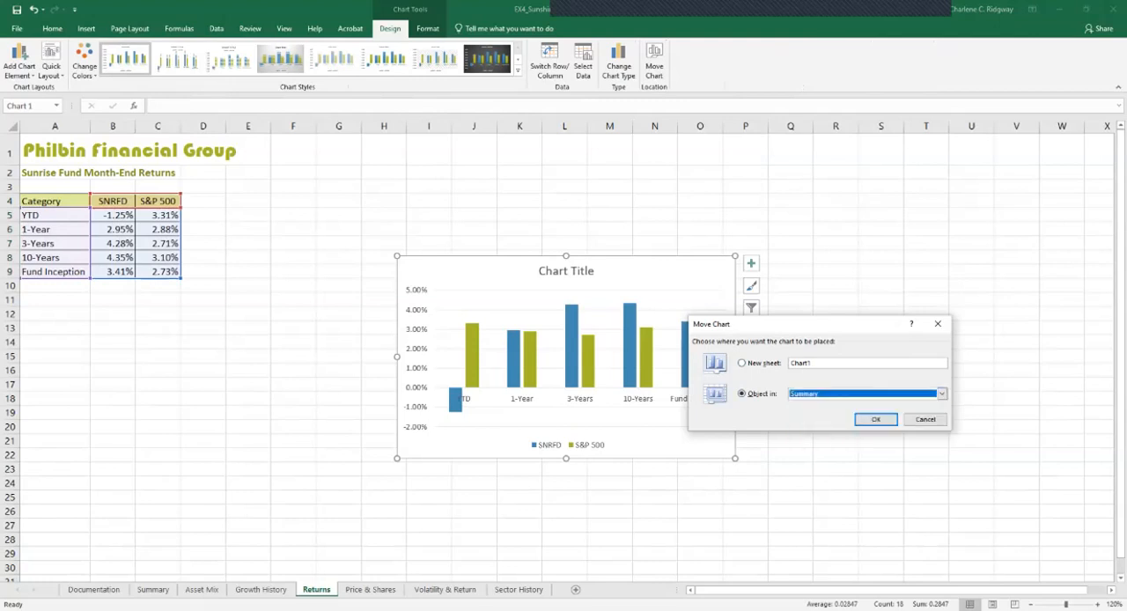
{"action": "left_click", "coordinate": [876, 419]}
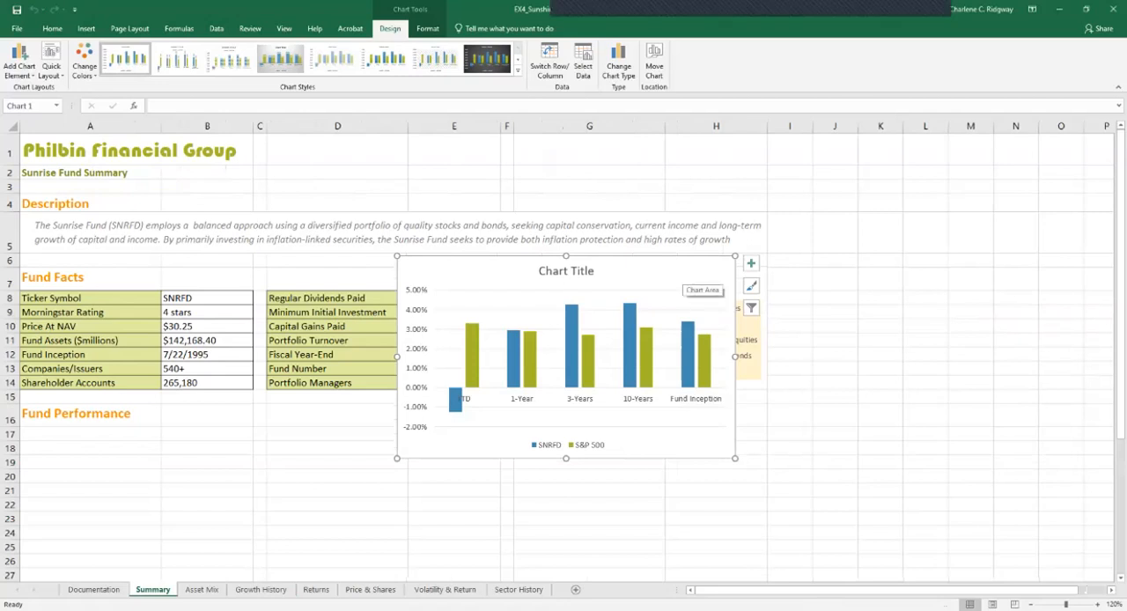
Position the column chart below the Fund Performance heading and resize it to cover the range A17:B28
{"action": "left_click_drag", "start_coordinate": [678, 274], "coordinate": [299, 446]}
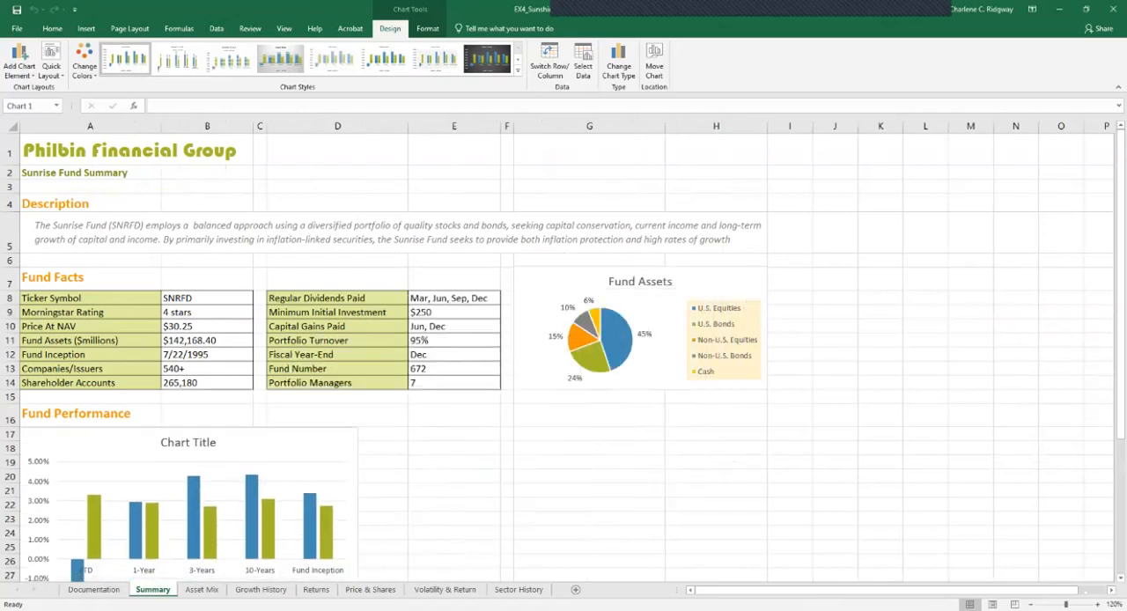
{"action": "scroll", "coordinate": [564, 352], "scroll_direction": "down", "scroll_amount": 2}
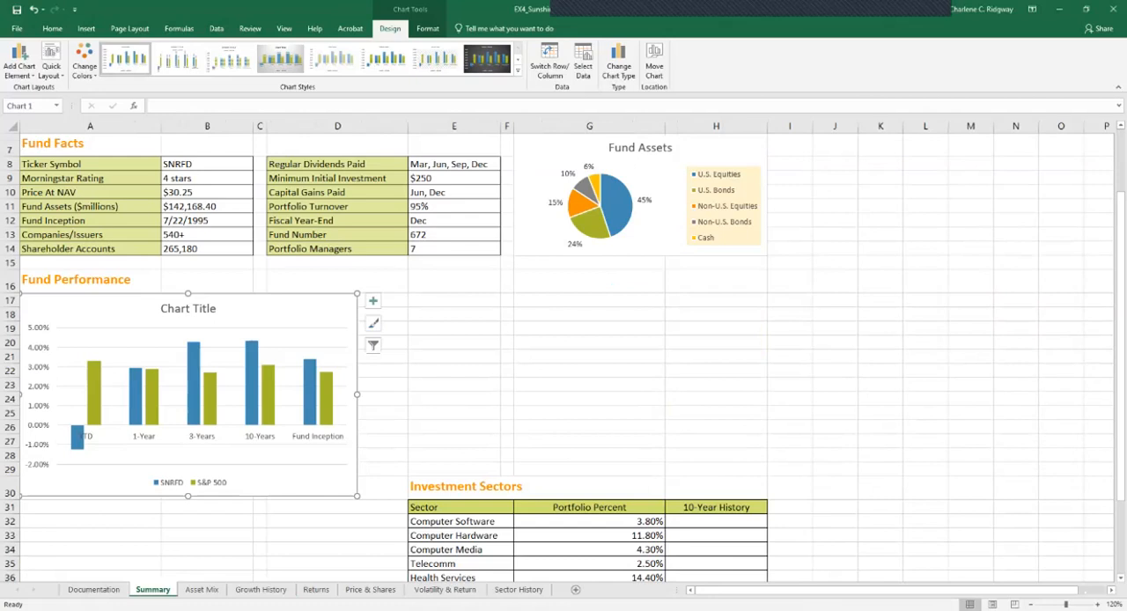
{"action": "left_click_drag", "start_coordinate": [356, 496], "coordinate": [254, 461]}
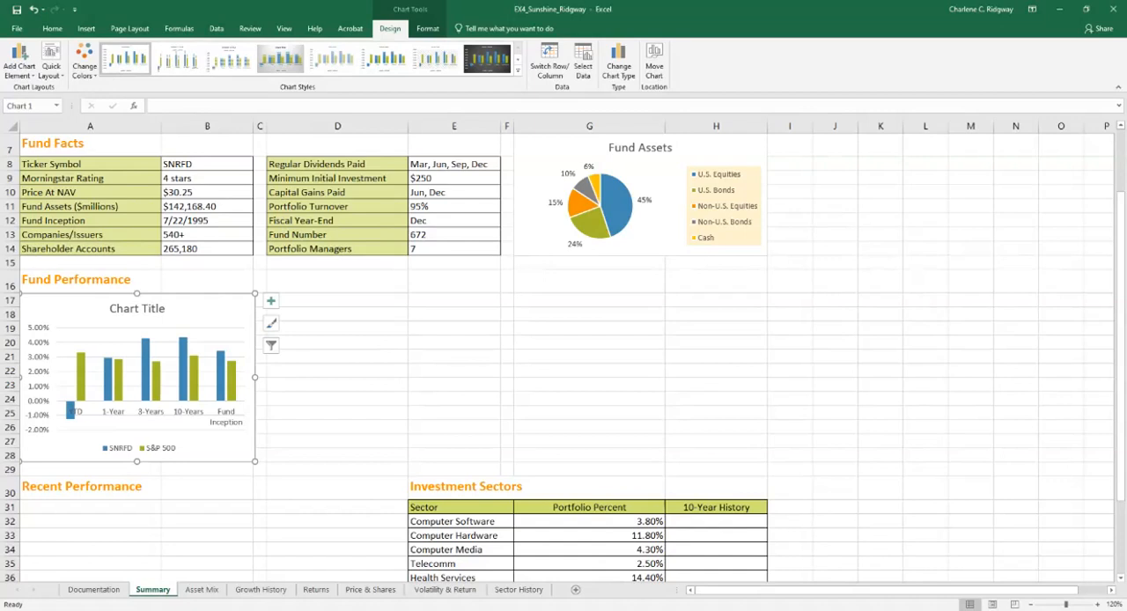
Change the column chart's title to Month-End Returns
{"action": "left_click", "coordinate": [137, 309]}
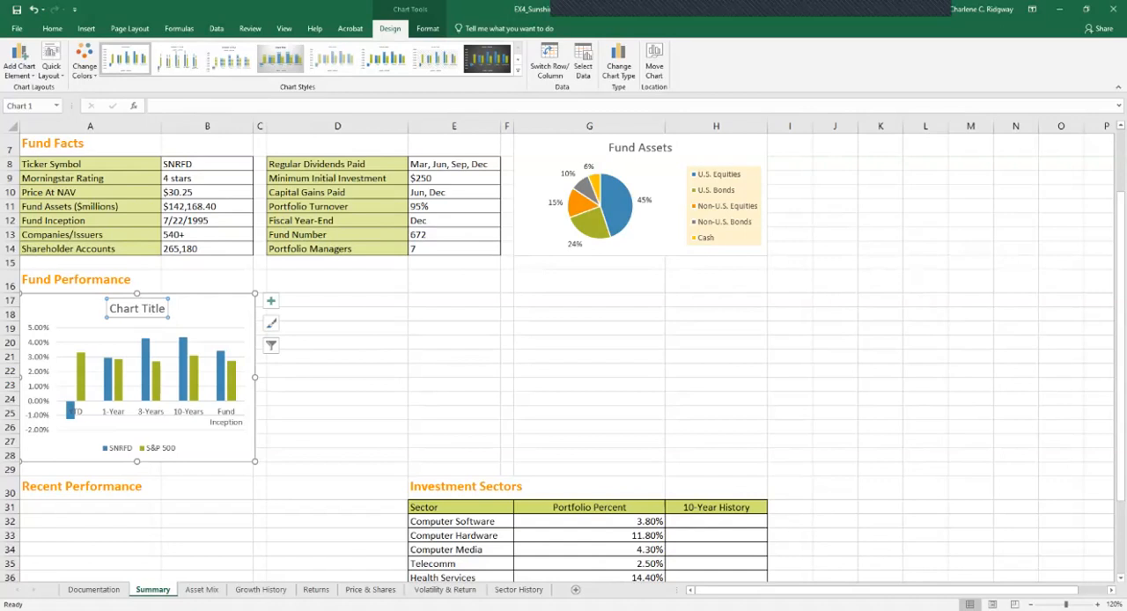
{"action": "type", "text": "Month-End"}
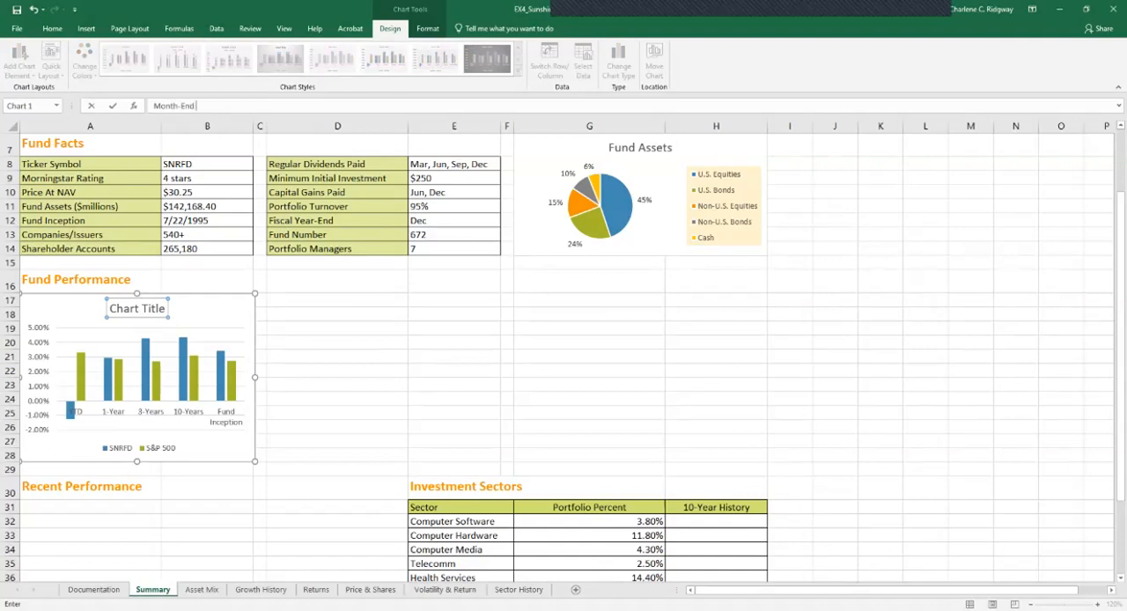
{"action": "type", "text": " Returns"}
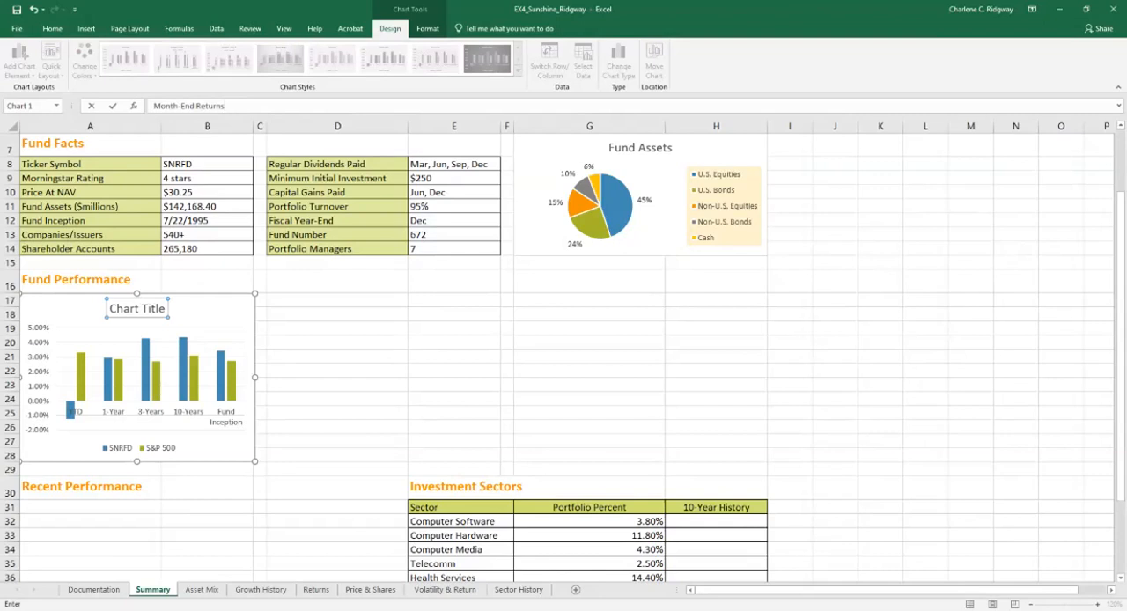
{"action": "key", "text": "Return"}
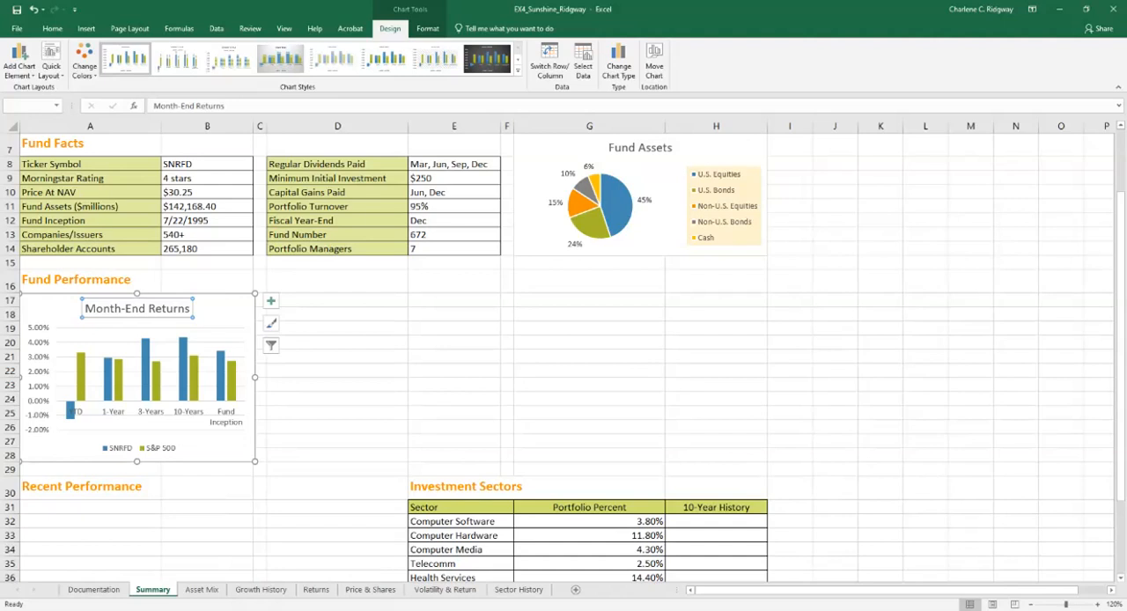
Set the series overlap of the Month-End Returns chart's columns to -10%
{"action": "double_click", "coordinate": [195, 379]}
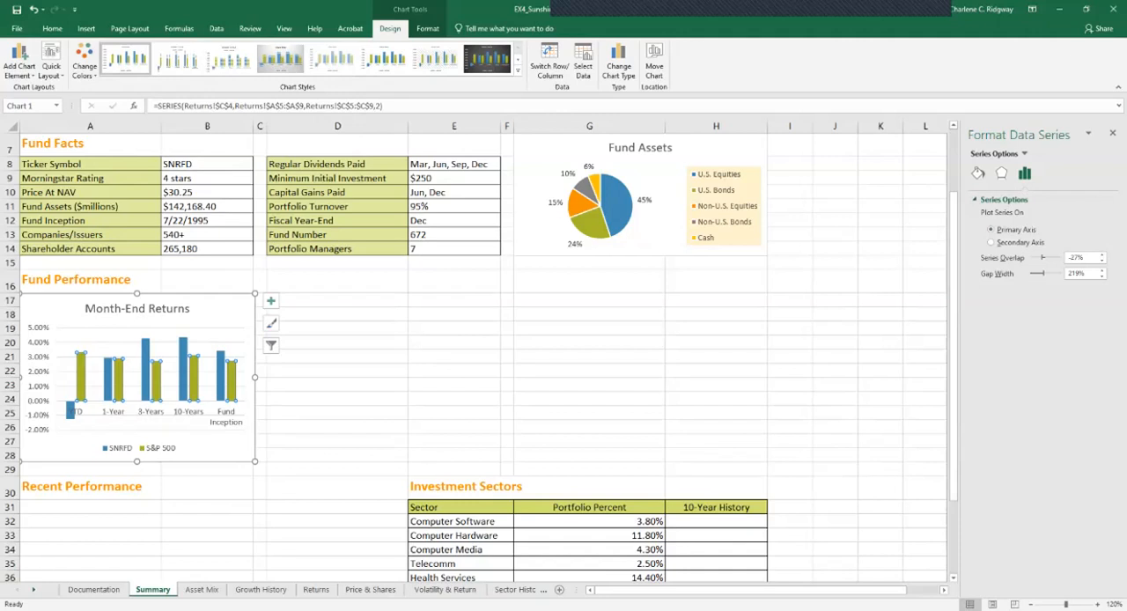
{"action": "double_click", "coordinate": [1070, 257]}
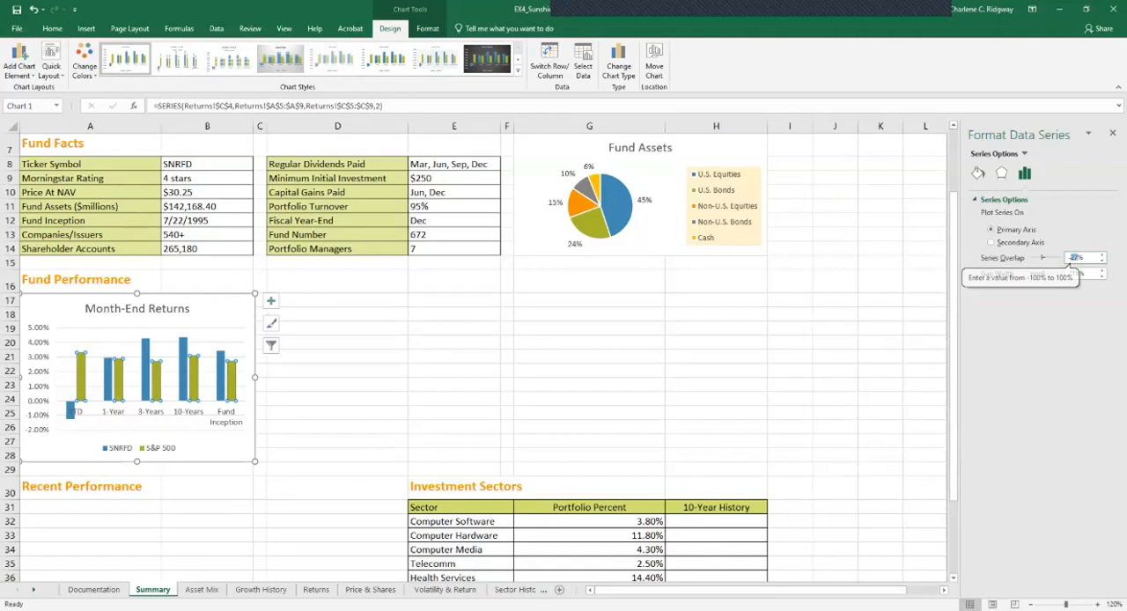
{"action": "left_click", "coordinate": [1101, 260]}
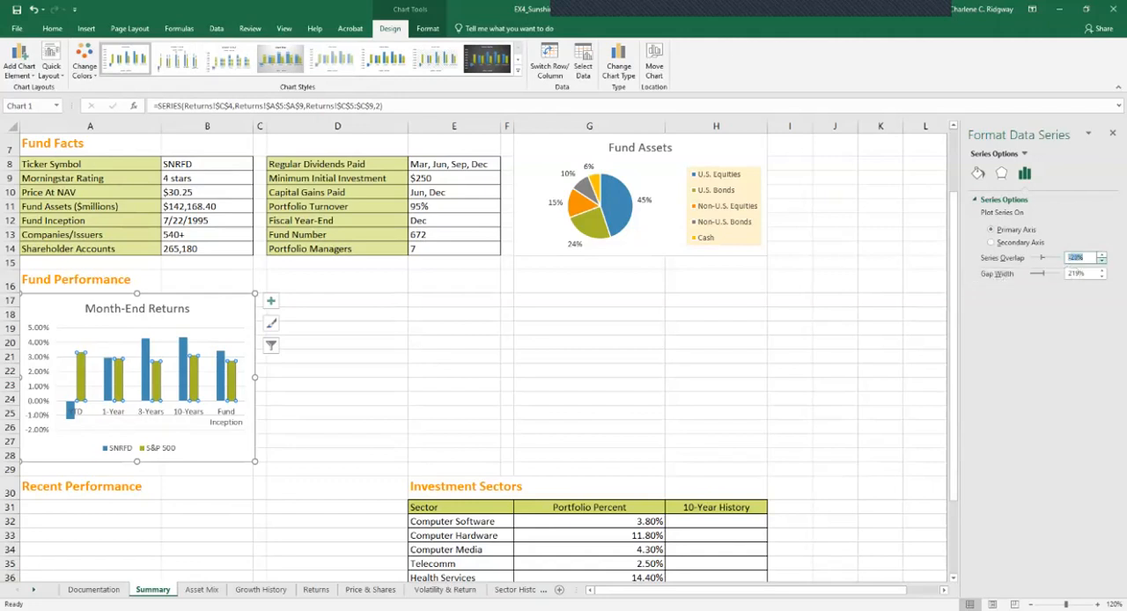
{"action": "left_click", "coordinate": [1101, 255]}
{"action": "left_click", "coordinate": [1102, 254]}
{"action": "left_click", "coordinate": [1102, 255]}
{"action": "left_click", "coordinate": [1102, 254]}
{"action": "left_click", "coordinate": [1101, 255]}
{"action": "left_click", "coordinate": [1101, 254]}
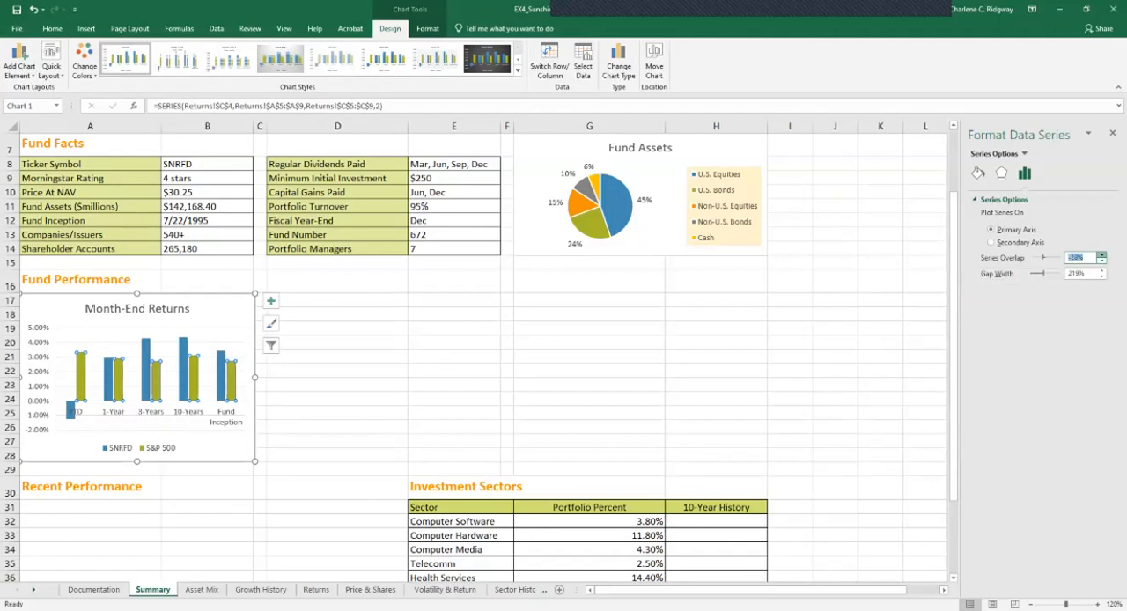
{"action": "left_click", "coordinate": [1101, 254]}
{"action": "left_click", "coordinate": [1101, 254]}
{"action": "left_click", "coordinate": [1101, 255]}
{"action": "left_click", "coordinate": [1101, 255]}
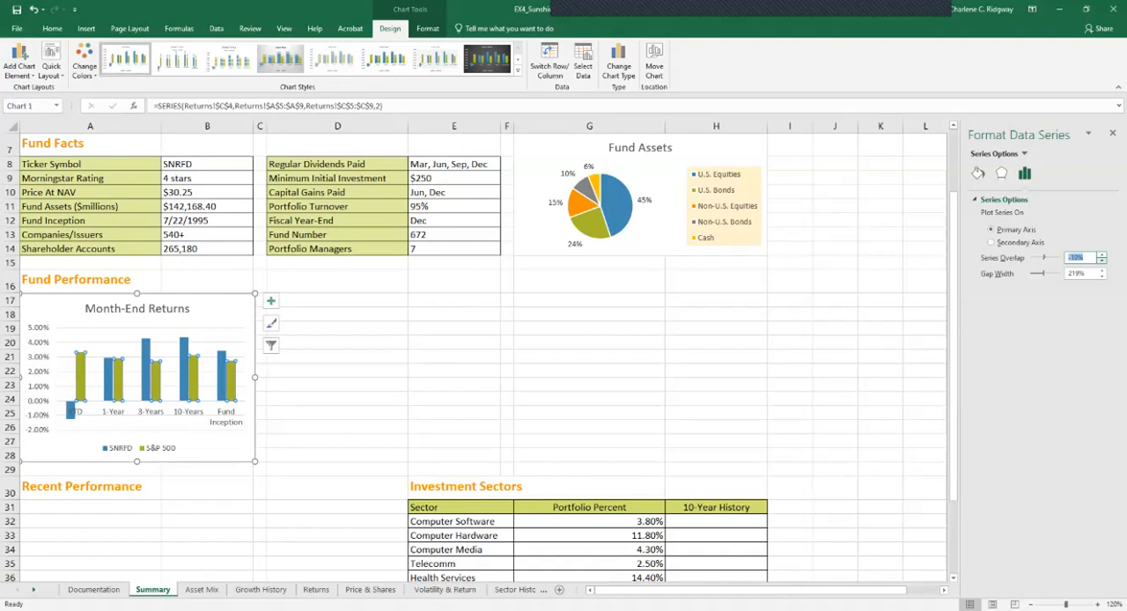
{"action": "left_click", "coordinate": [1101, 261]}
{"action": "left_click", "coordinate": [1101, 260]}
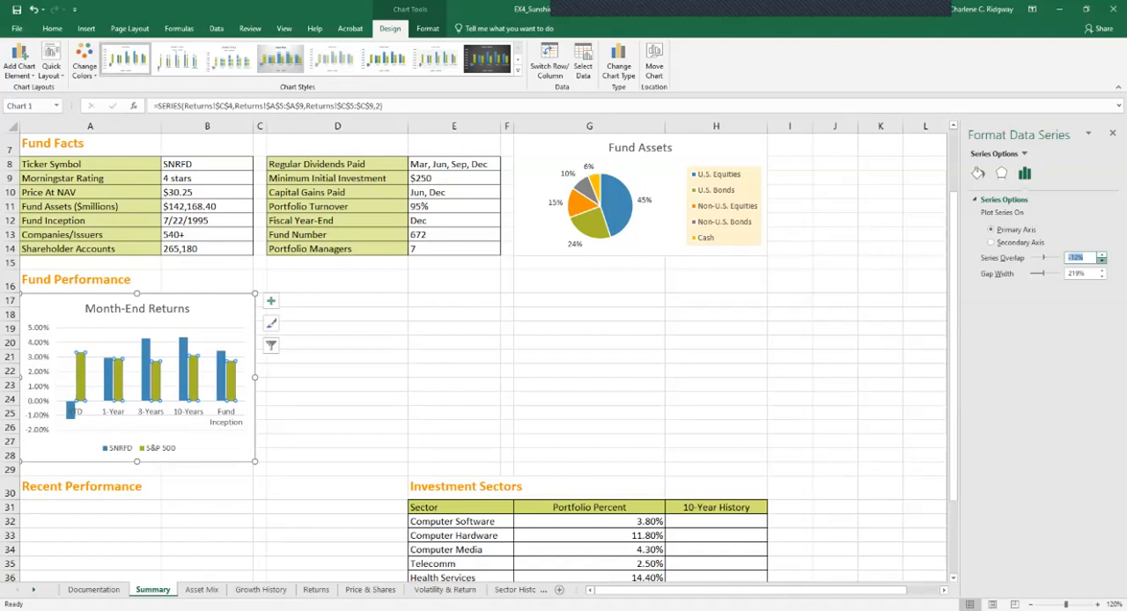
{"action": "left_click", "coordinate": [1102, 261]}
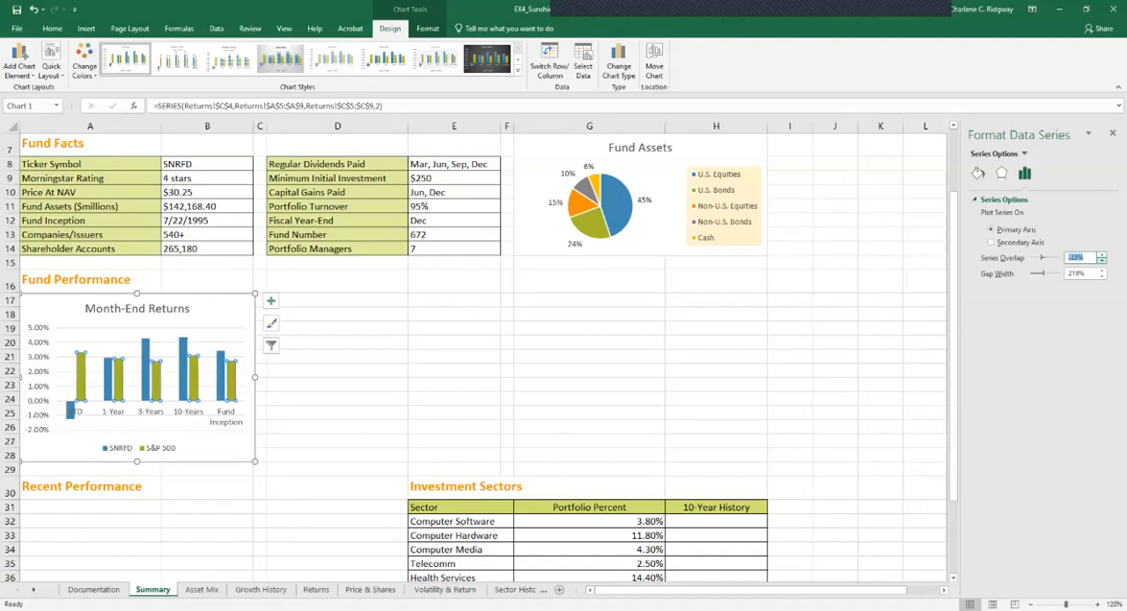
{"action": "left_click", "coordinate": [1102, 261]}
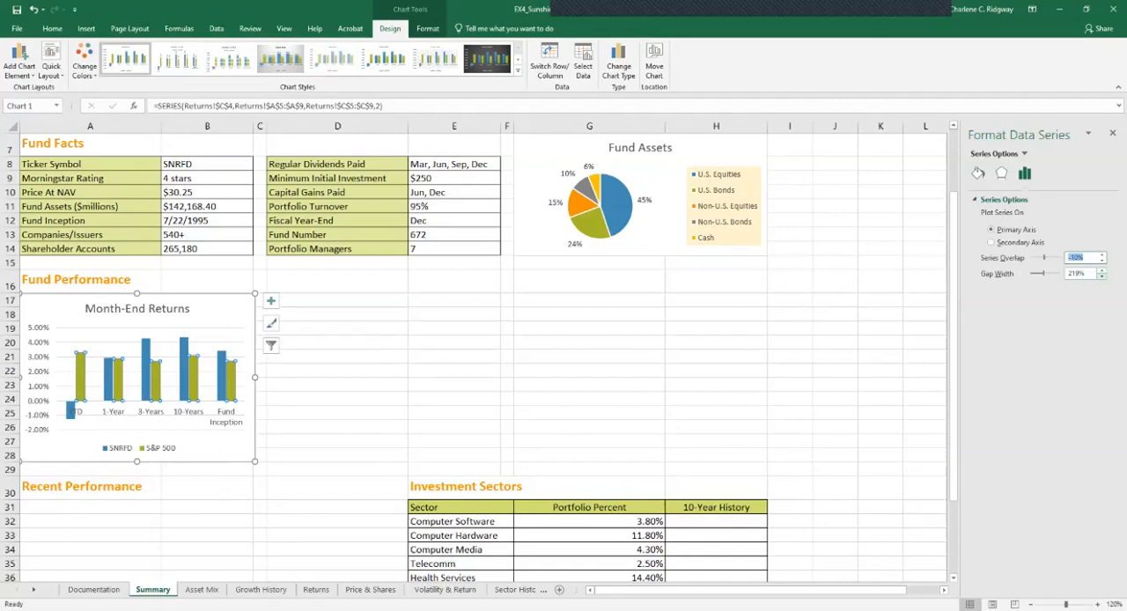
Increase the gap width between the column groups in the Month-End Returns chart and close the series formatting options
{"action": "left_click", "coordinate": [1102, 270]}
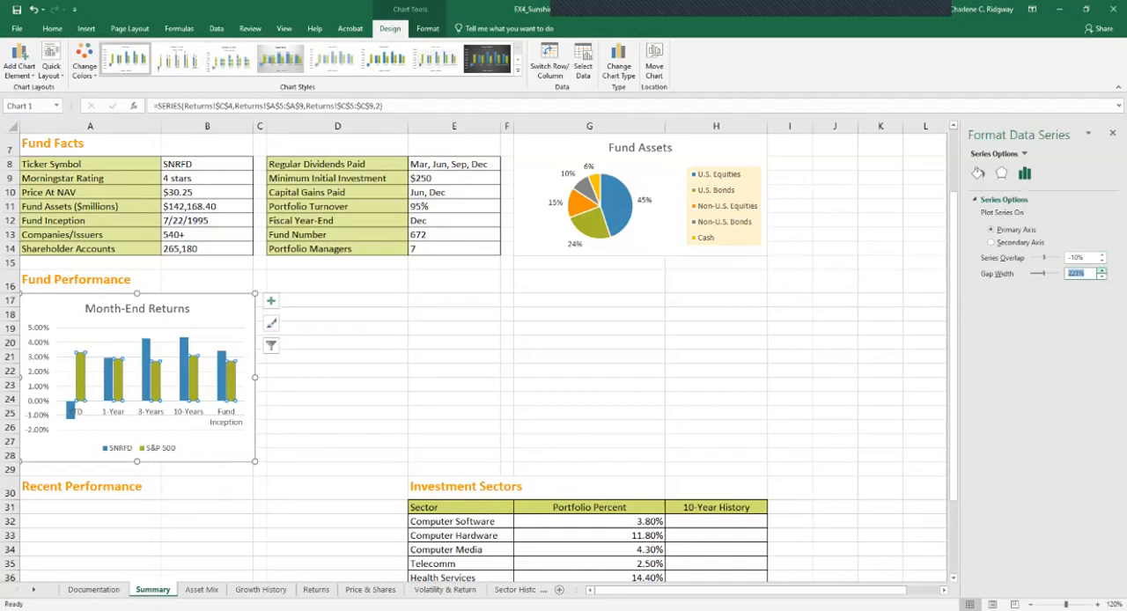
{"action": "left_click", "coordinate": [1102, 270]}
{"action": "left_click", "coordinate": [1102, 270]}
{"action": "left_click", "coordinate": [1101, 270]}
{"action": "left_click", "coordinate": [1102, 270]}
{"action": "left_click", "coordinate": [1101, 271]}
{"action": "left_click", "coordinate": [1101, 270]}
{"action": "left_click", "coordinate": [1102, 270]}
{"action": "left_click", "coordinate": [1101, 270]}
{"action": "left_click", "coordinate": [1102, 270]}
{"action": "left_click", "coordinate": [1101, 270]}
{"action": "left_click", "coordinate": [1102, 271]}
{"action": "left_click", "coordinate": [1101, 271]}
{"action": "left_click", "coordinate": [1101, 271]}
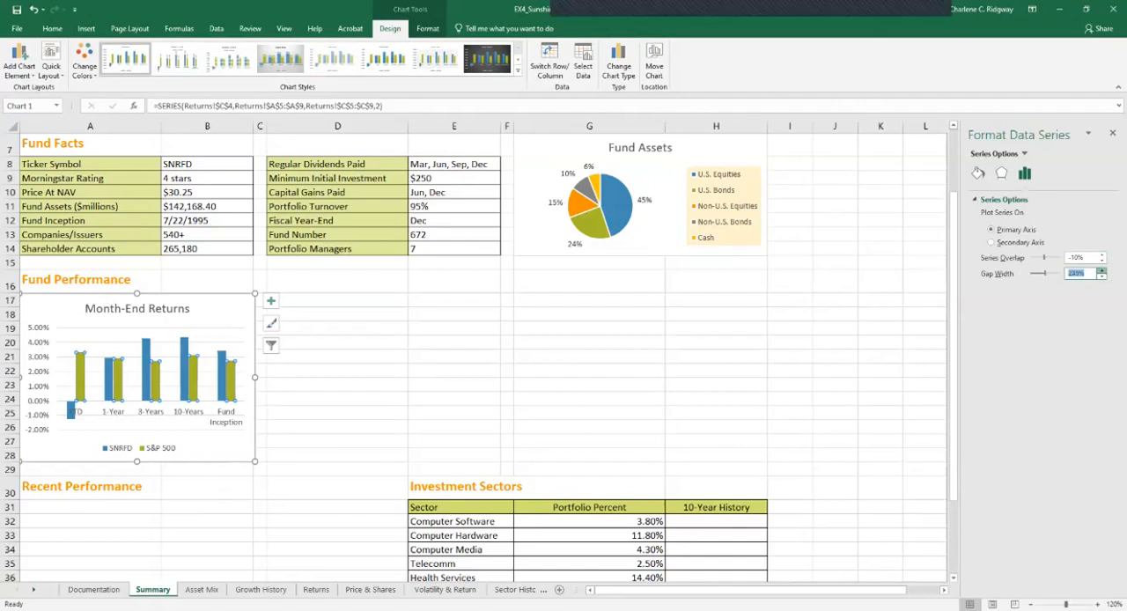
{"action": "left_click", "coordinate": [1102, 270]}
{"action": "left_click", "coordinate": [1101, 270]}
{"action": "left_click", "coordinate": [1101, 271]}
{"action": "left_click", "coordinate": [1102, 270]}
{"action": "left_click", "coordinate": [1101, 270]}
{"action": "left_click", "coordinate": [1101, 270]}
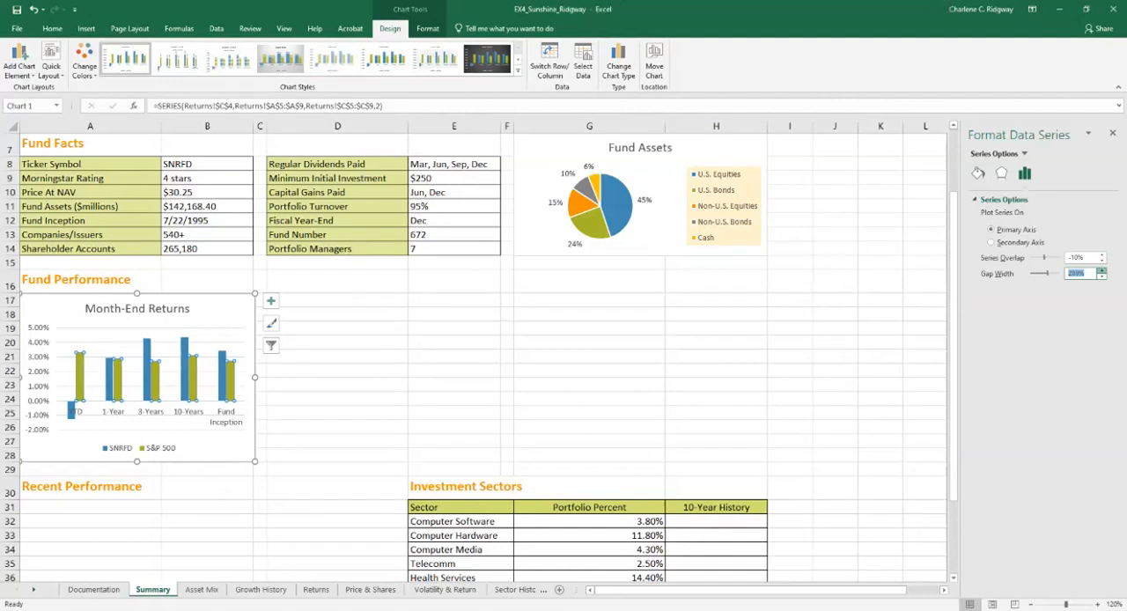
{"action": "left_click", "coordinate": [1101, 270]}
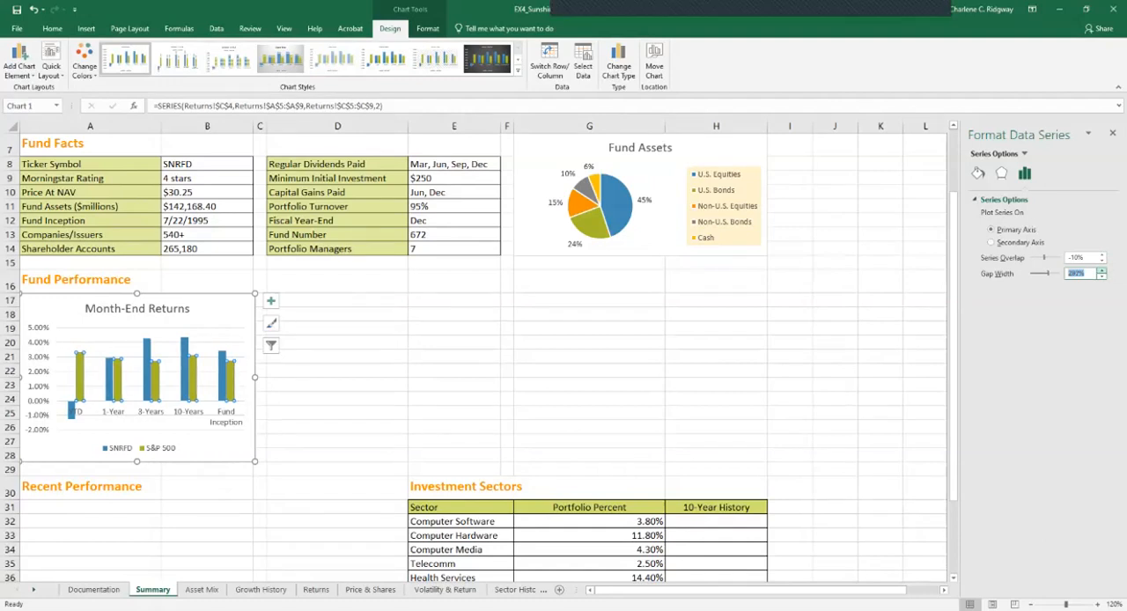
{"action": "left_click", "coordinate": [1102, 270]}
{"action": "left_click", "coordinate": [1101, 271]}
{"action": "left_click", "coordinate": [1112, 133]}
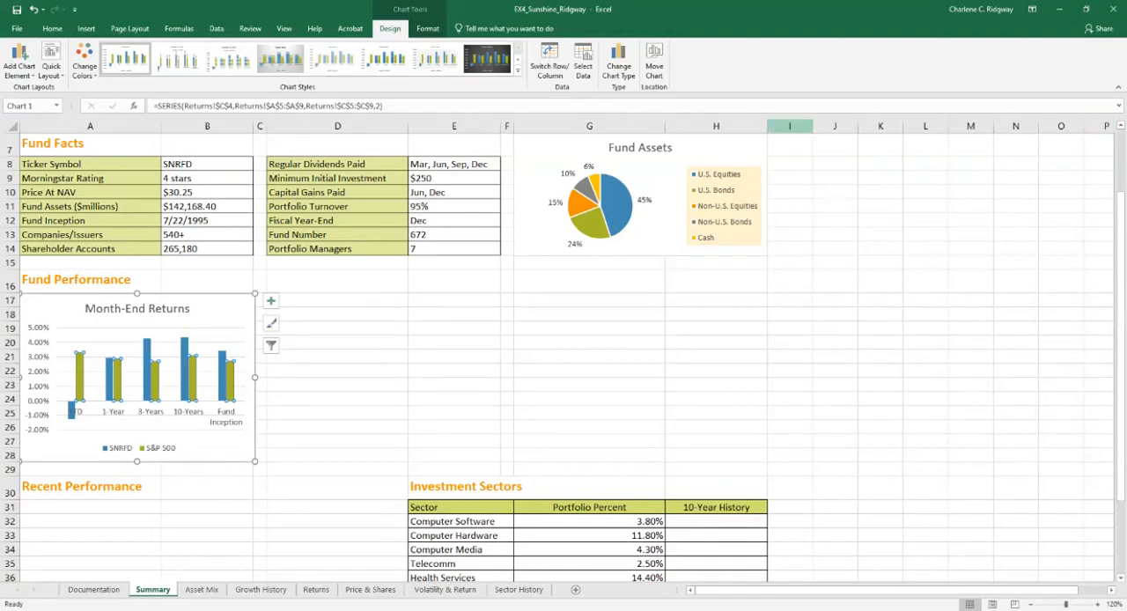
Add primary major vertical gridlines to the Month-End Returns chart
{"action": "left_click", "coordinate": [271, 300]}
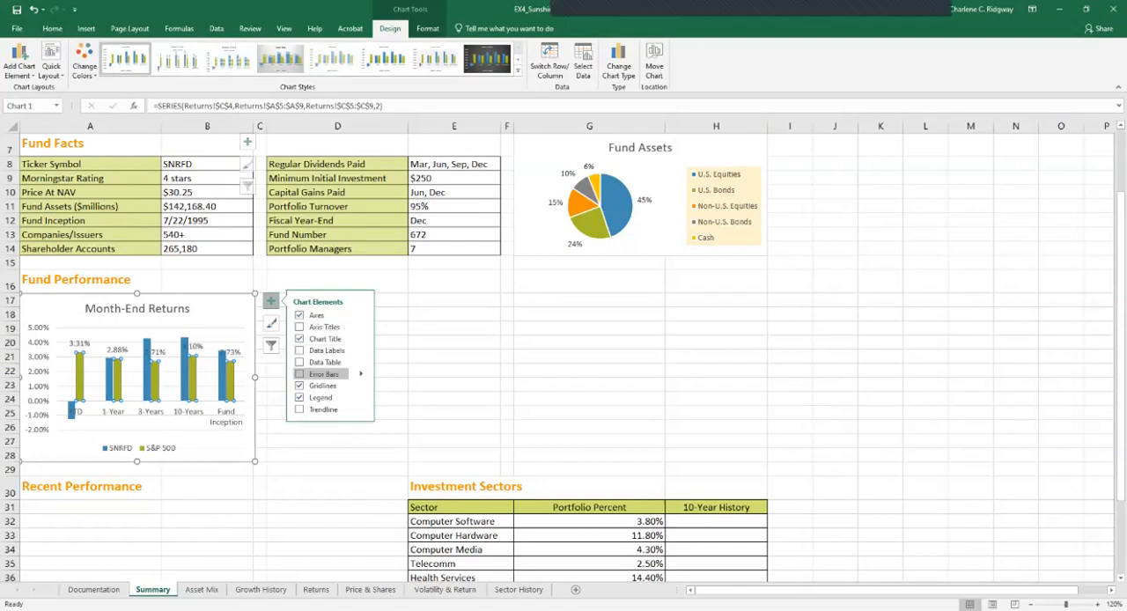
{"action": "left_click", "coordinate": [361, 385]}
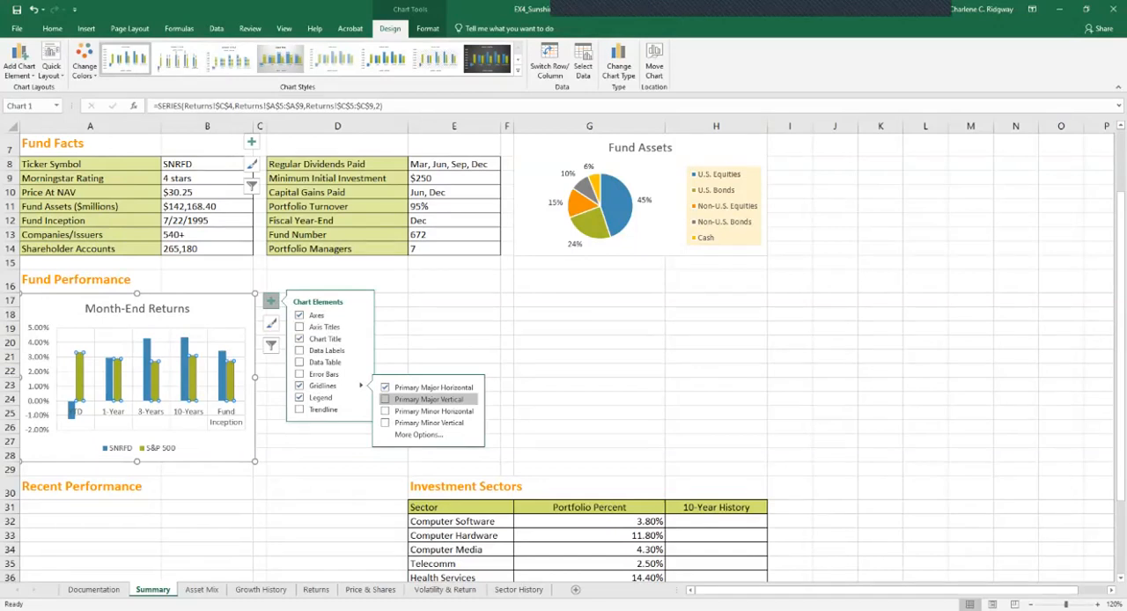
{"action": "left_click", "coordinate": [414, 399]}
{"action": "left_click", "coordinate": [413, 399]}
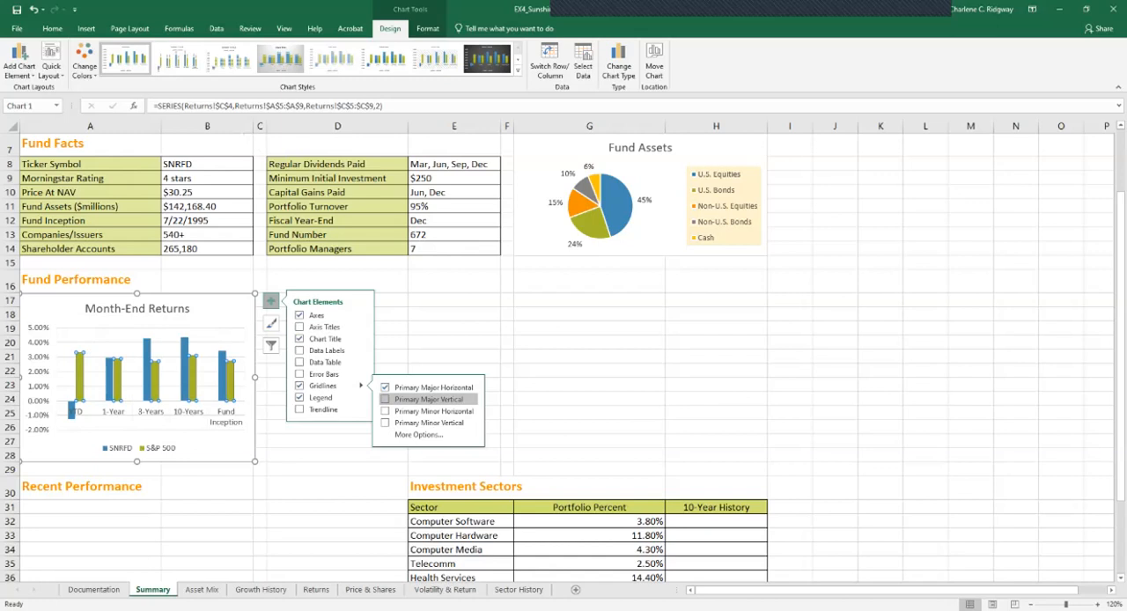
{"action": "left_click", "coordinate": [414, 398]}
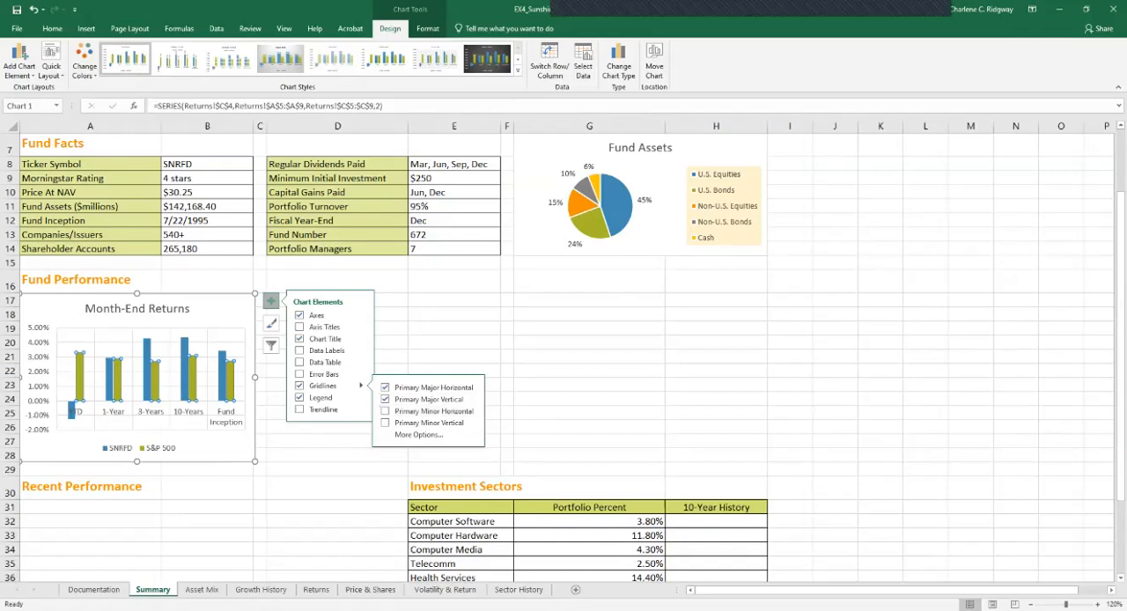
Insert the recommended line chart from the data in A4:C25 of the Growth History sheet
{"action": "left_click", "coordinate": [260, 589]}
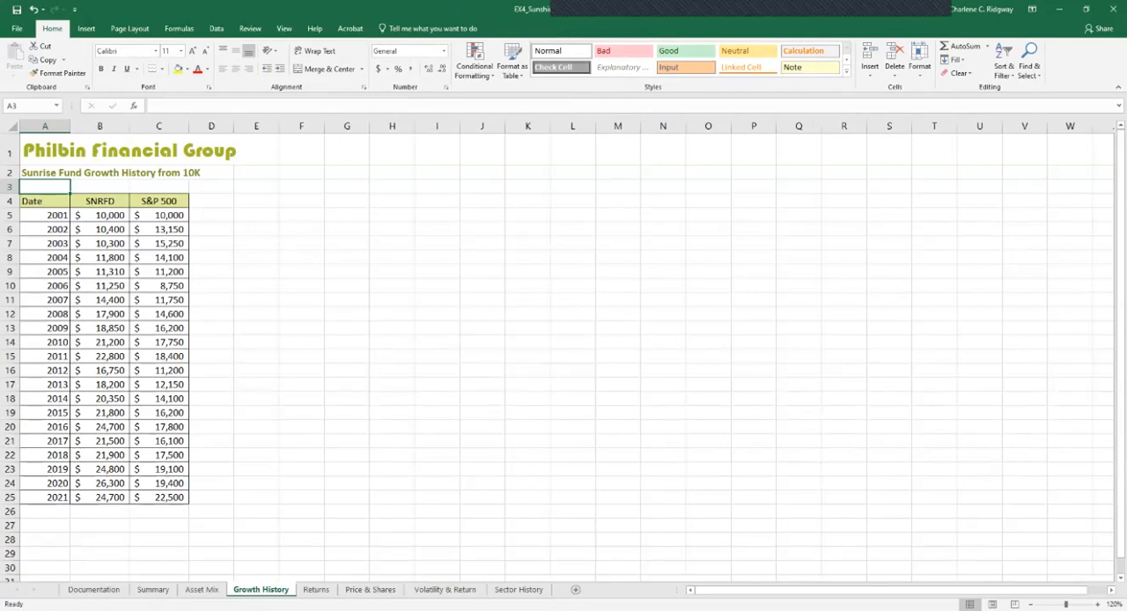
{"action": "left_click", "coordinate": [45, 200]}
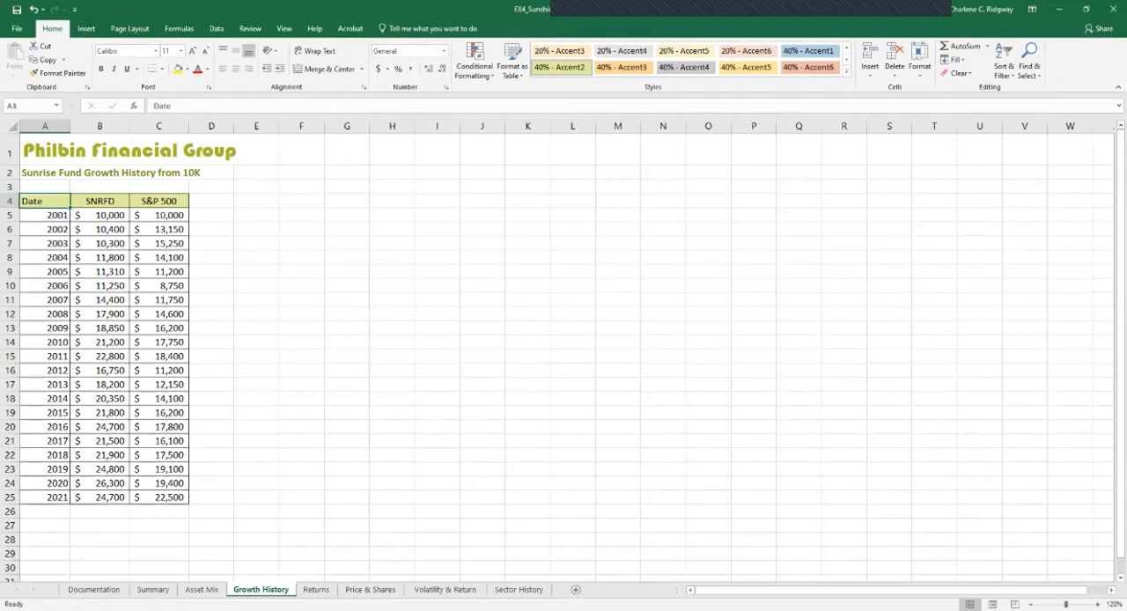
{"action": "left_click_drag", "start_coordinate": [45, 201], "coordinate": [159, 497]}
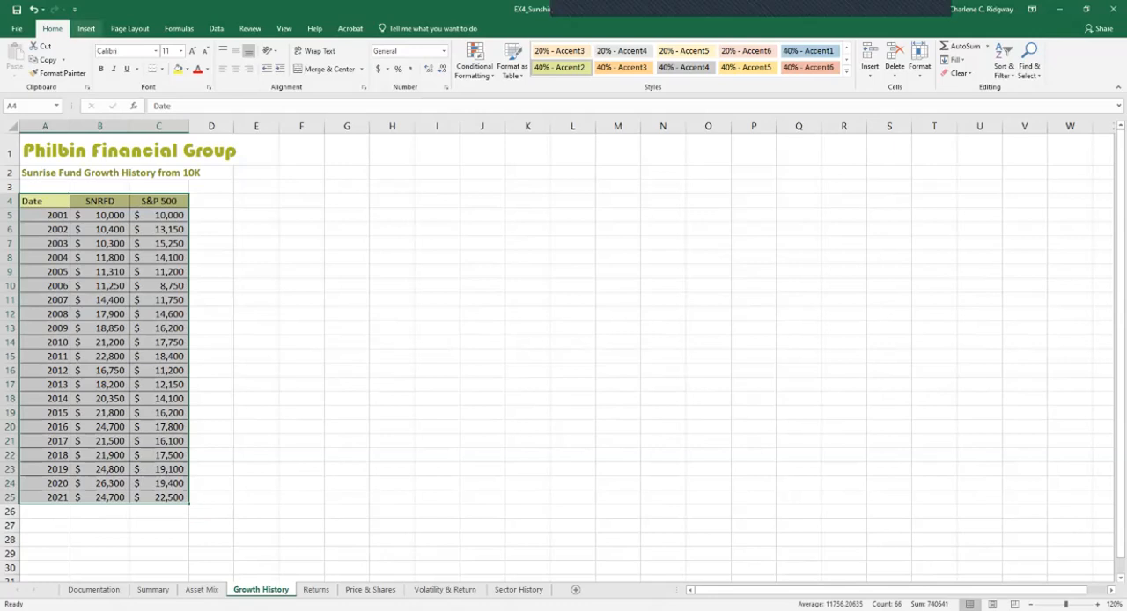
{"action": "left_click", "coordinate": [86, 28]}
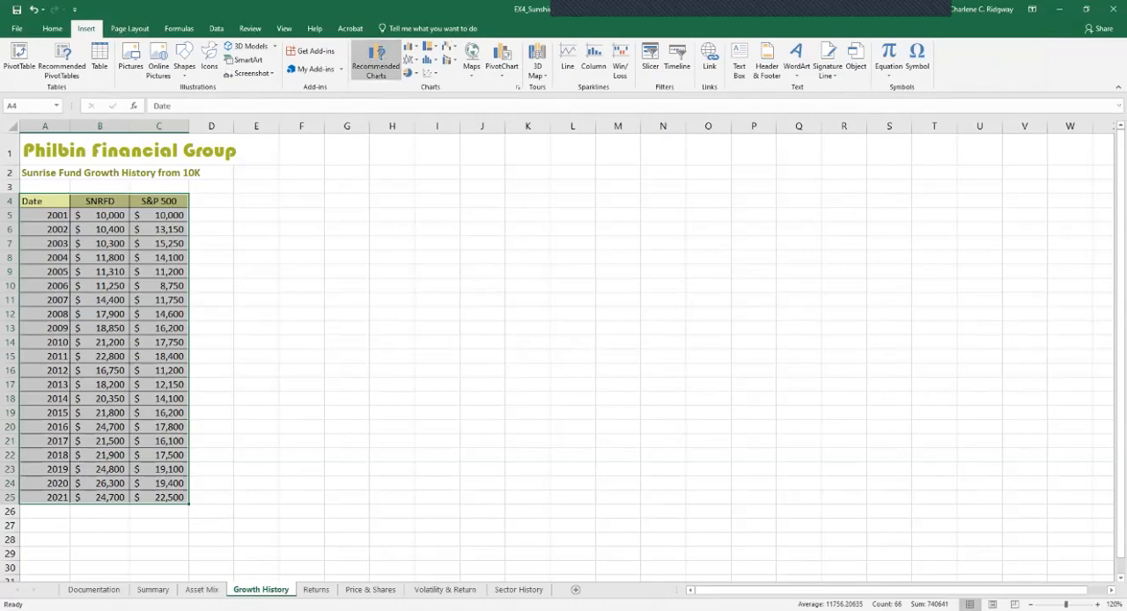
{"action": "left_click", "coordinate": [377, 54]}
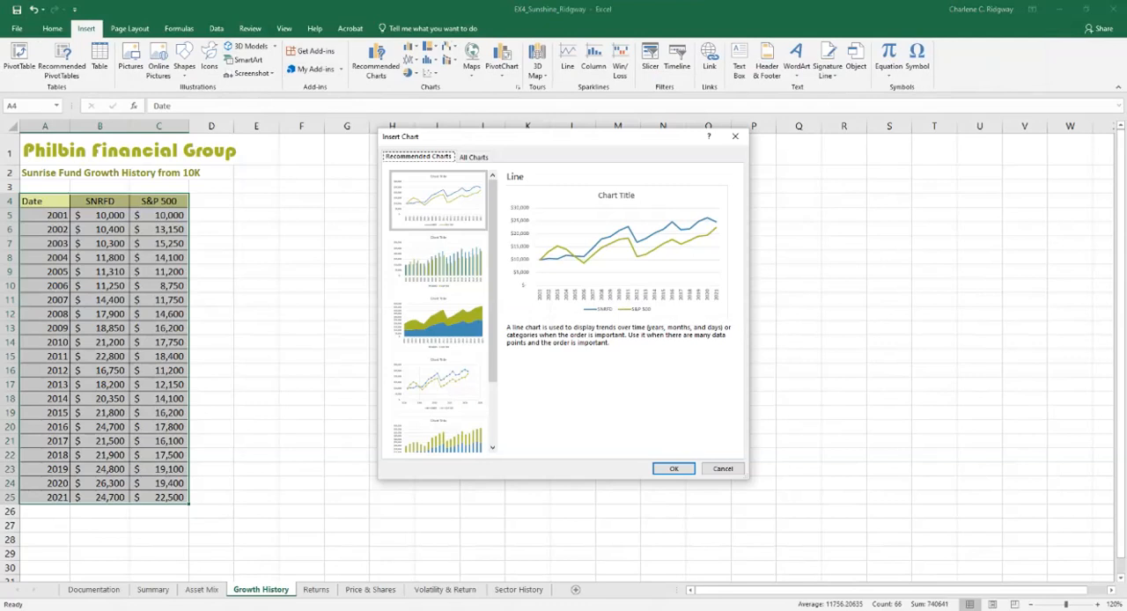
{"action": "left_click", "coordinate": [673, 468]}
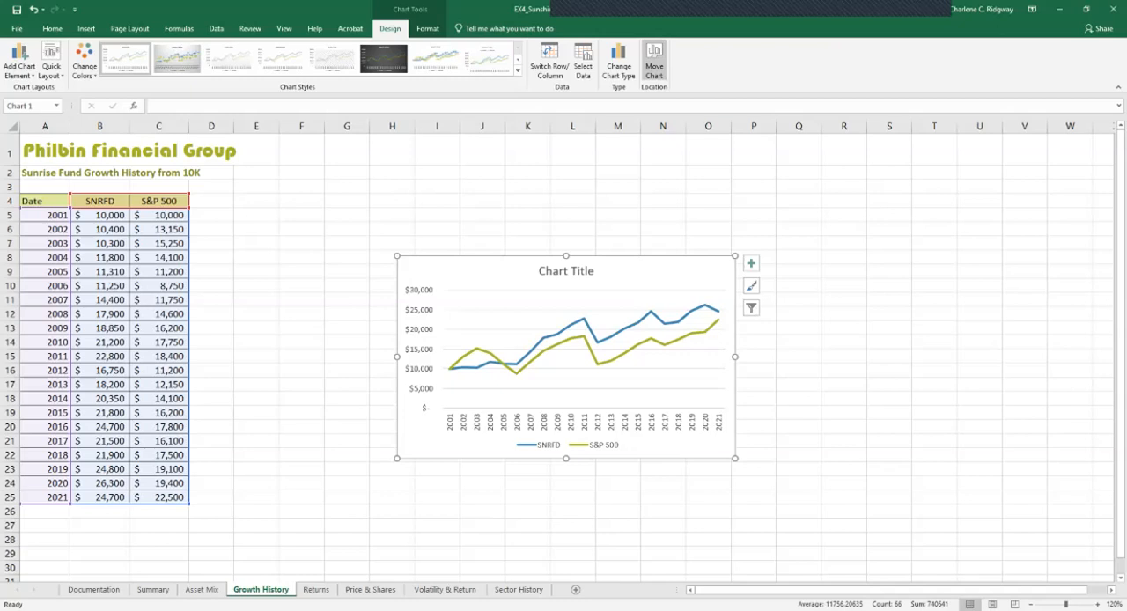
Move the new line chart to the Summary sheet as an embedded object
{"action": "left_click", "coordinate": [653, 62]}
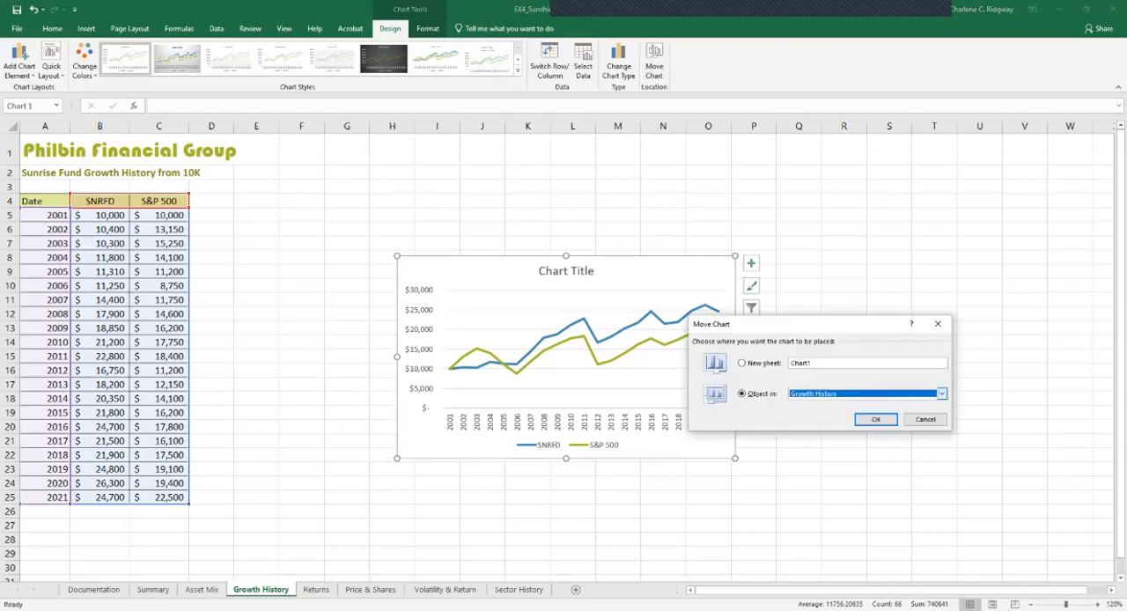
{"action": "left_click", "coordinate": [942, 393]}
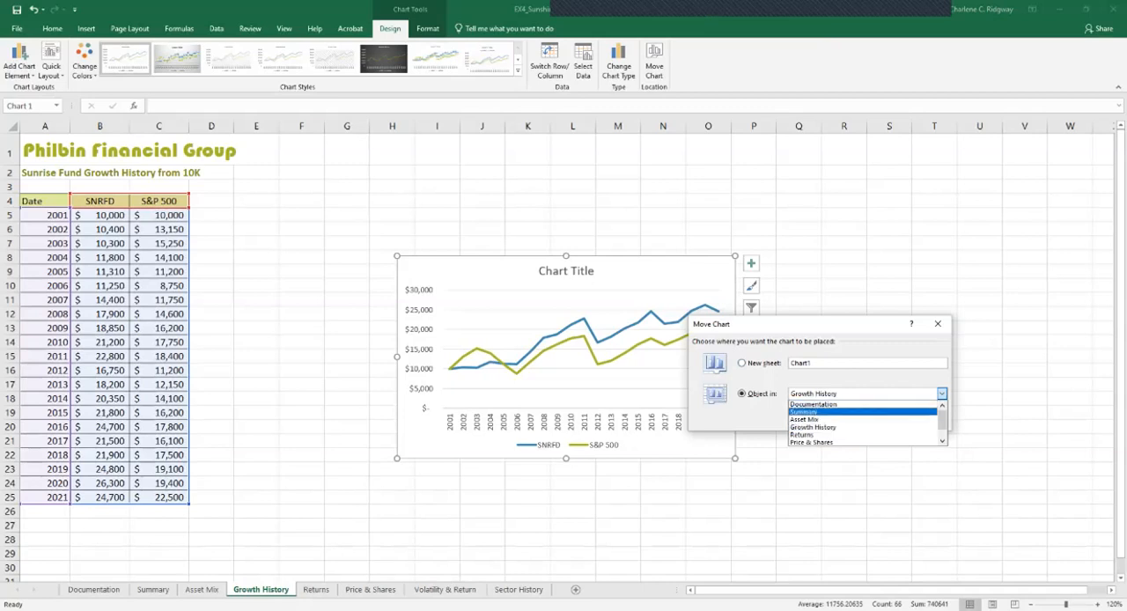
{"action": "left_click", "coordinate": [818, 411]}
{"action": "left_click", "coordinate": [876, 419]}
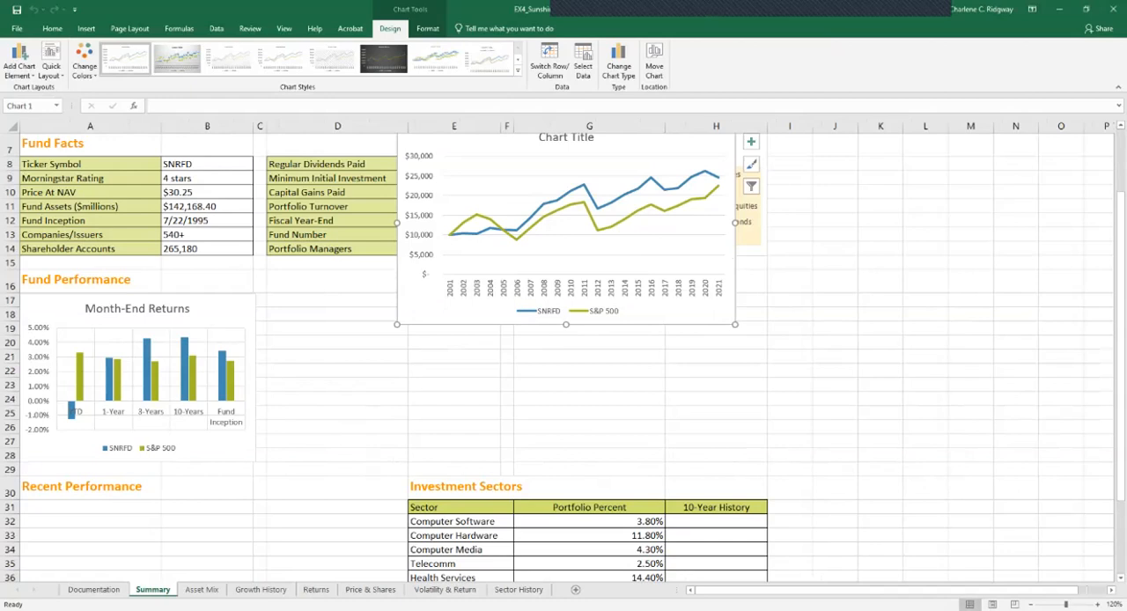
Position and resize the line chart to cover D17:E28 beside the Month-End Returns chart
{"action": "left_click_drag", "start_coordinate": [691, 151], "coordinate": [560, 320]}
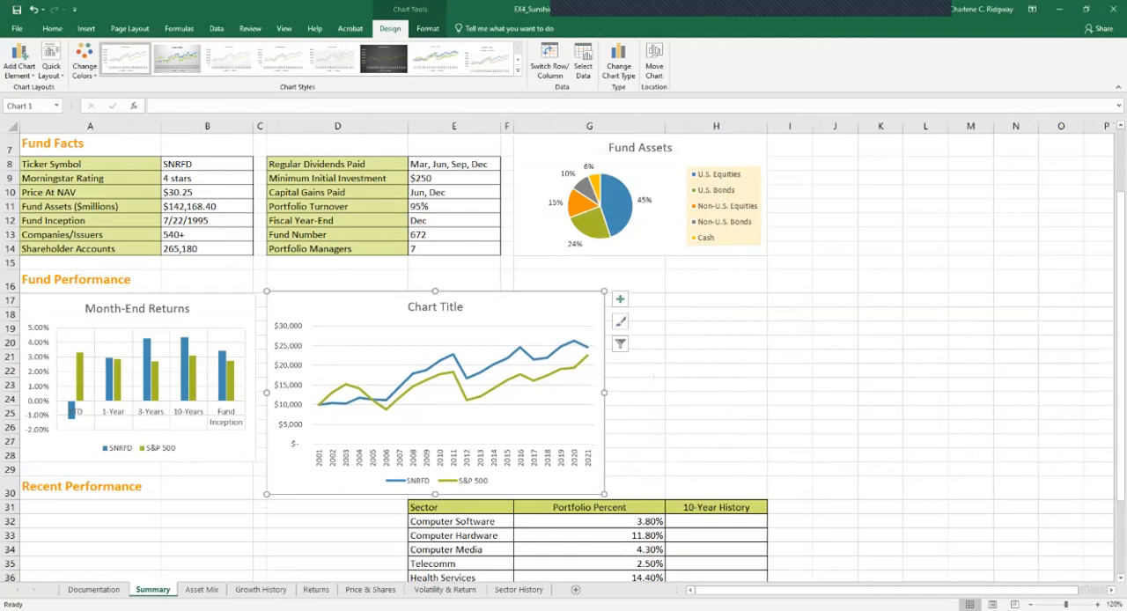
{"action": "left_click_drag", "start_coordinate": [604, 494], "coordinate": [561, 456]}
{"action": "left_click_drag", "start_coordinate": [561, 373], "coordinate": [500, 373]}
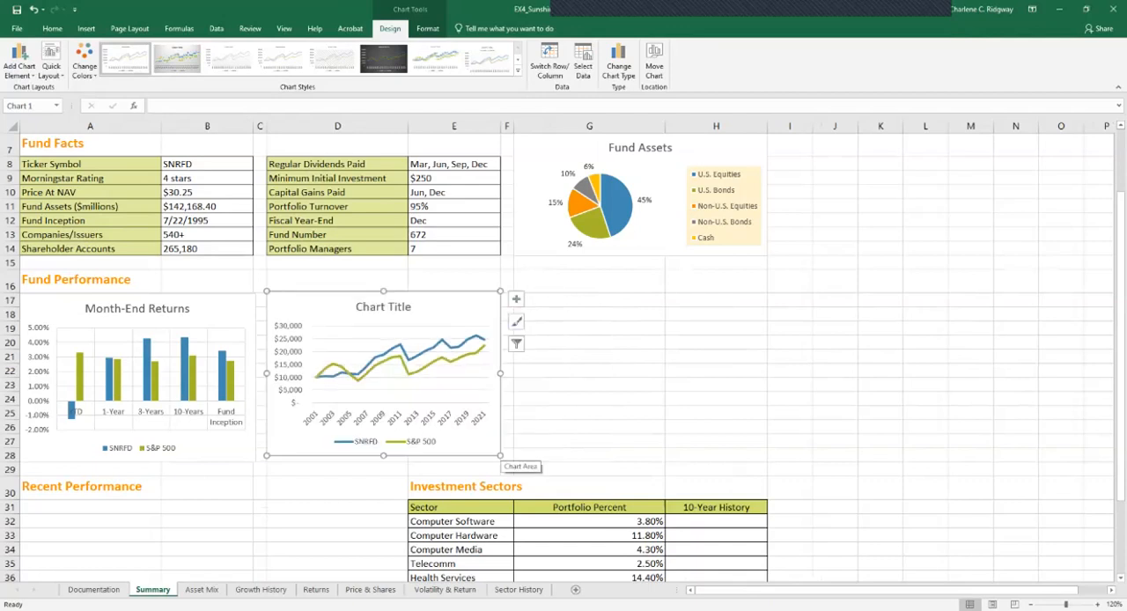
{"action": "left_click_drag", "start_coordinate": [383, 455], "coordinate": [383, 462]}
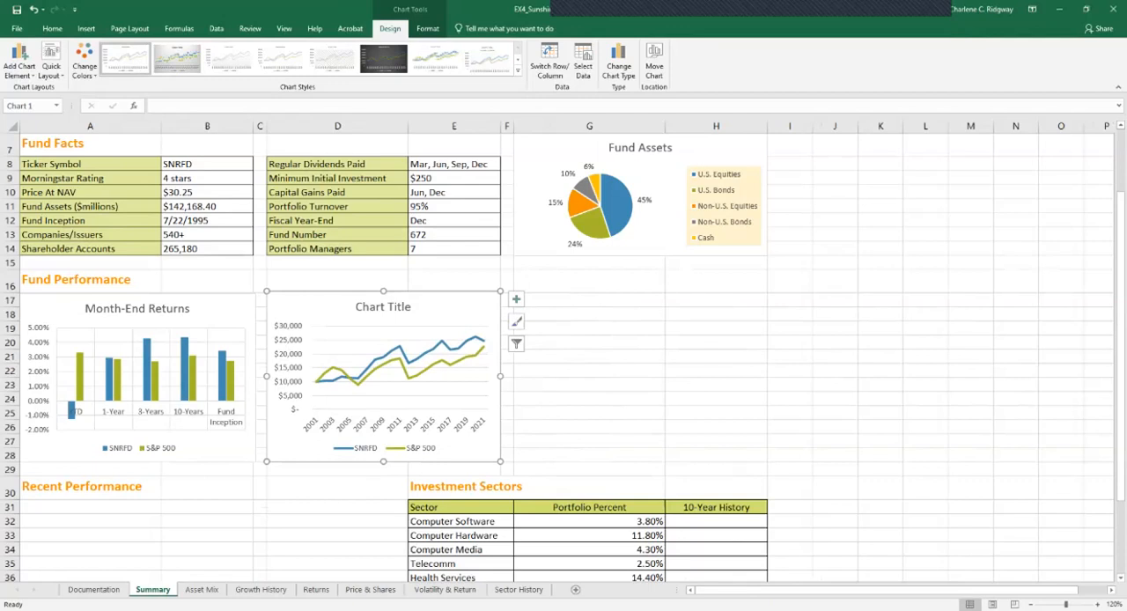
Change the line chart's title to Growth of 10K Investment
{"action": "left_click", "coordinate": [383, 307]}
{"action": "type", "text": "Growth"}
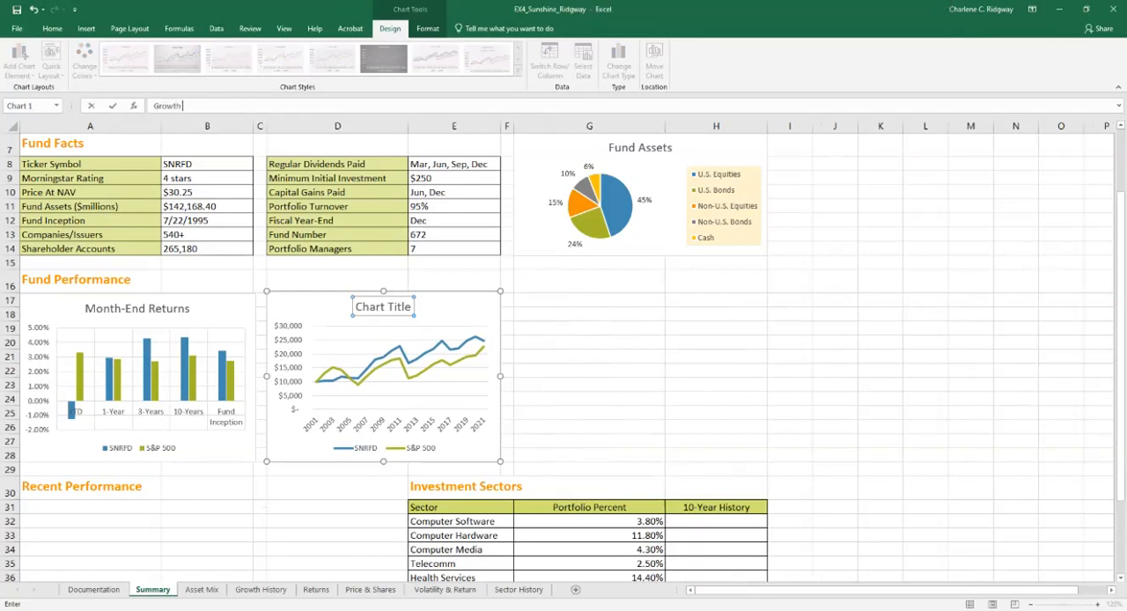
{"action": "type", "text": "of 10K Investment"}
{"action": "key", "text": "Return"}
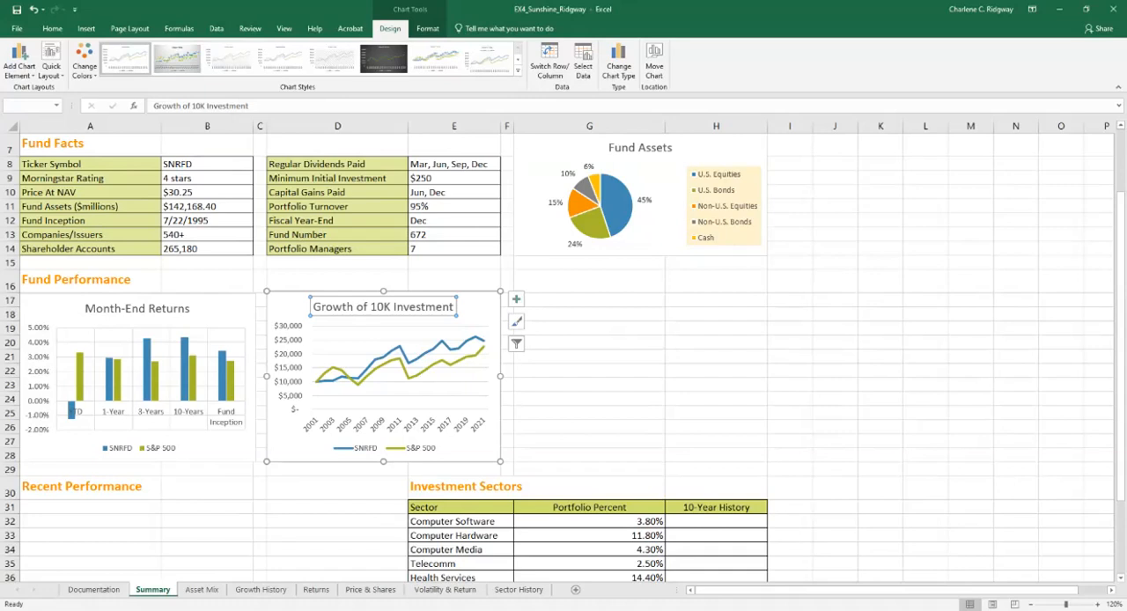
Set the line chart's horizontal axis tick marks to an interval of 5 with the major type Cross
{"action": "double_click", "coordinate": [426, 353]}
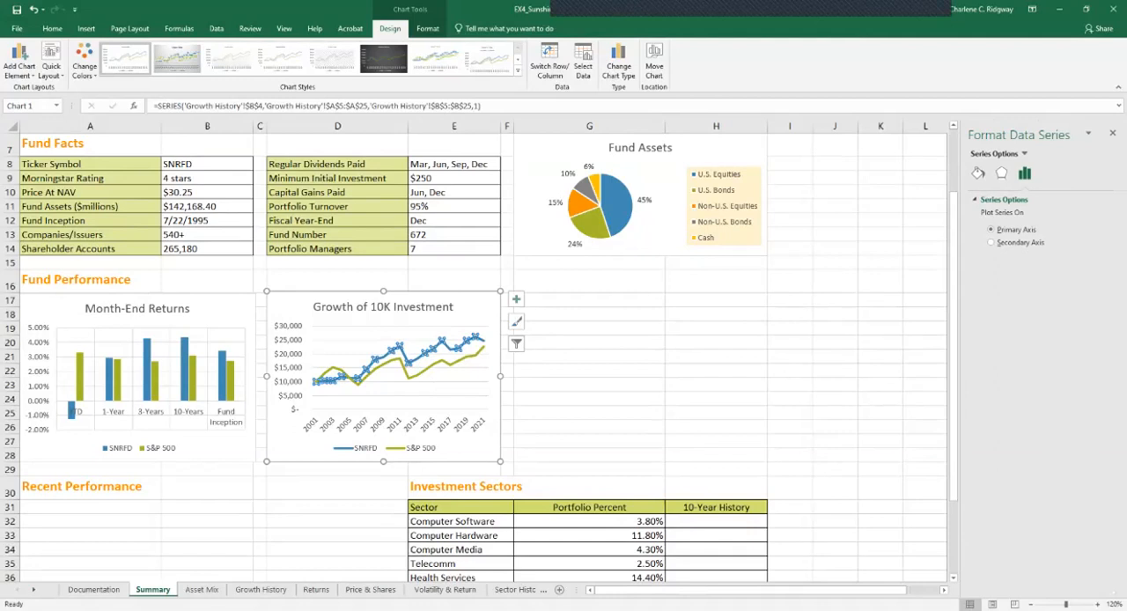
{"action": "left_click", "coordinate": [394, 425]}
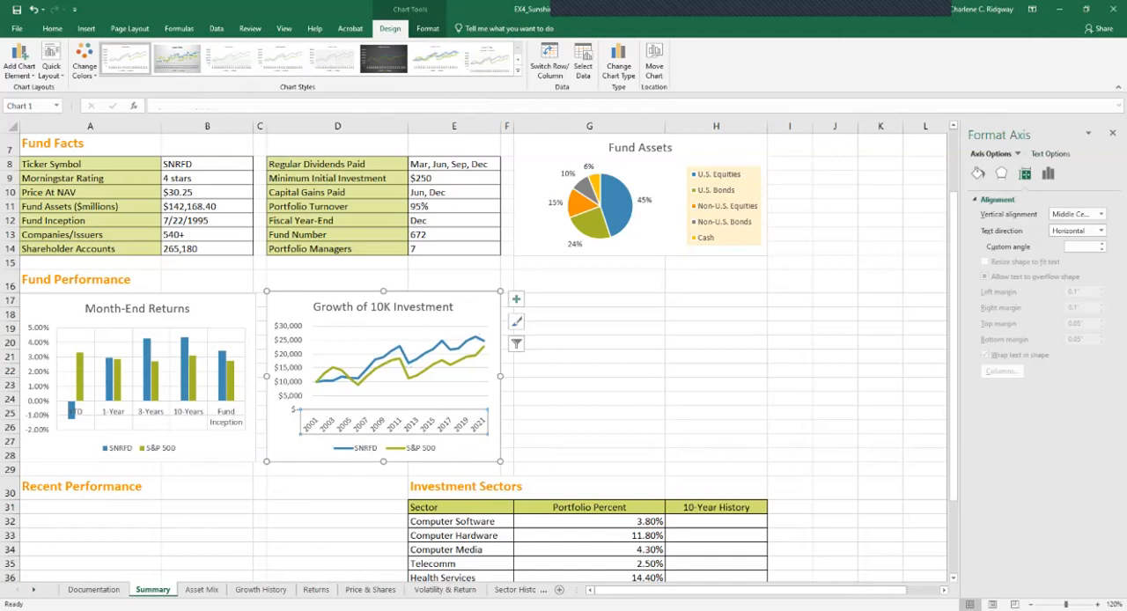
{"action": "left_click", "coordinate": [1017, 154]}
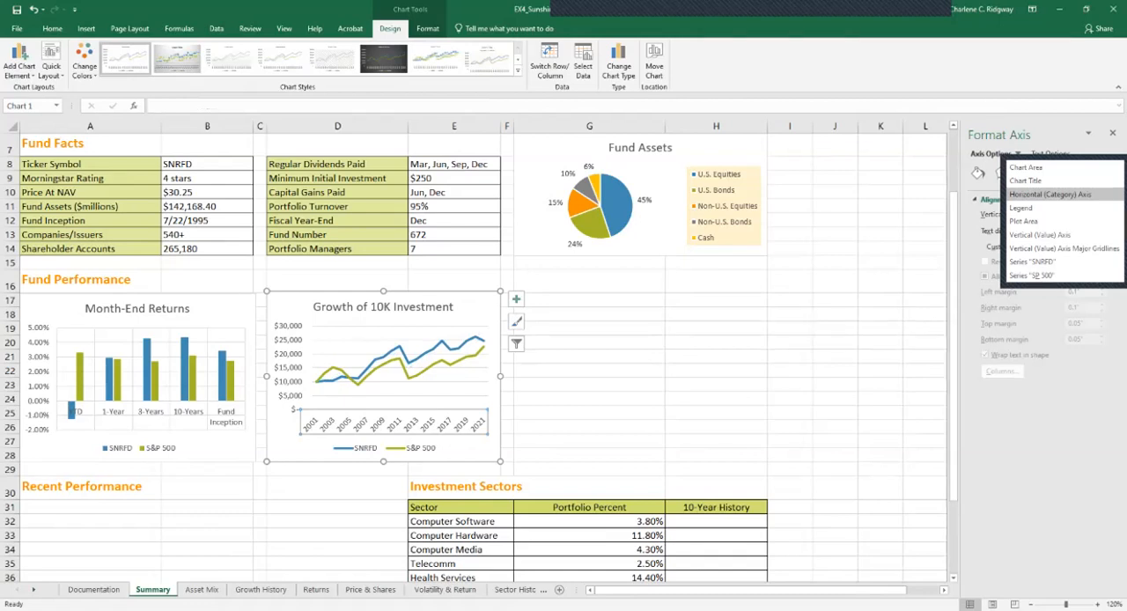
{"action": "left_click", "coordinate": [1050, 195]}
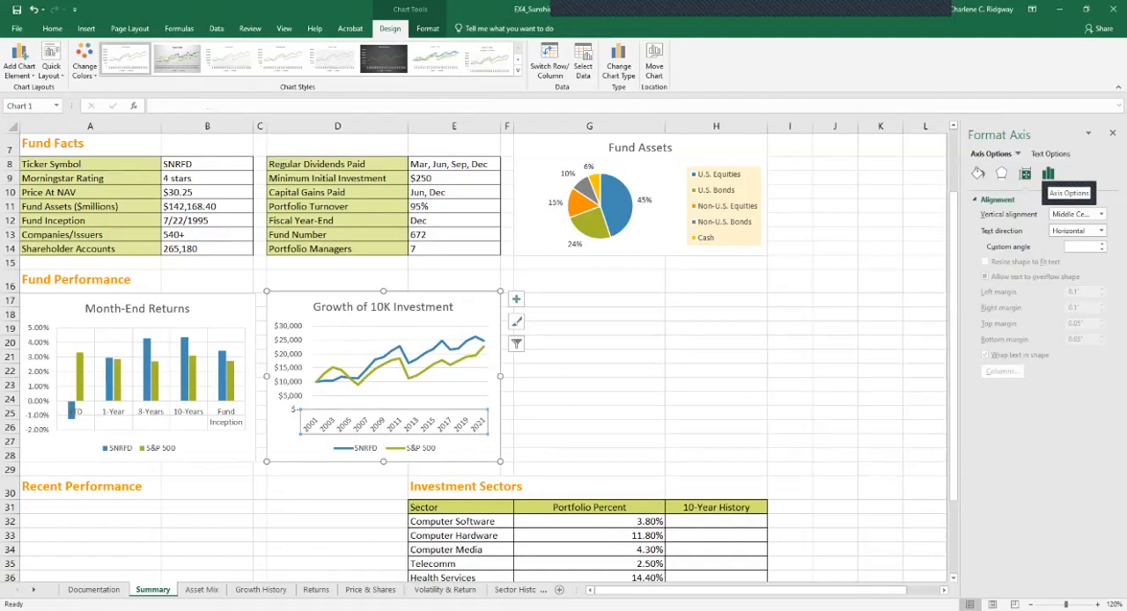
{"action": "left_click", "coordinate": [1048, 174]}
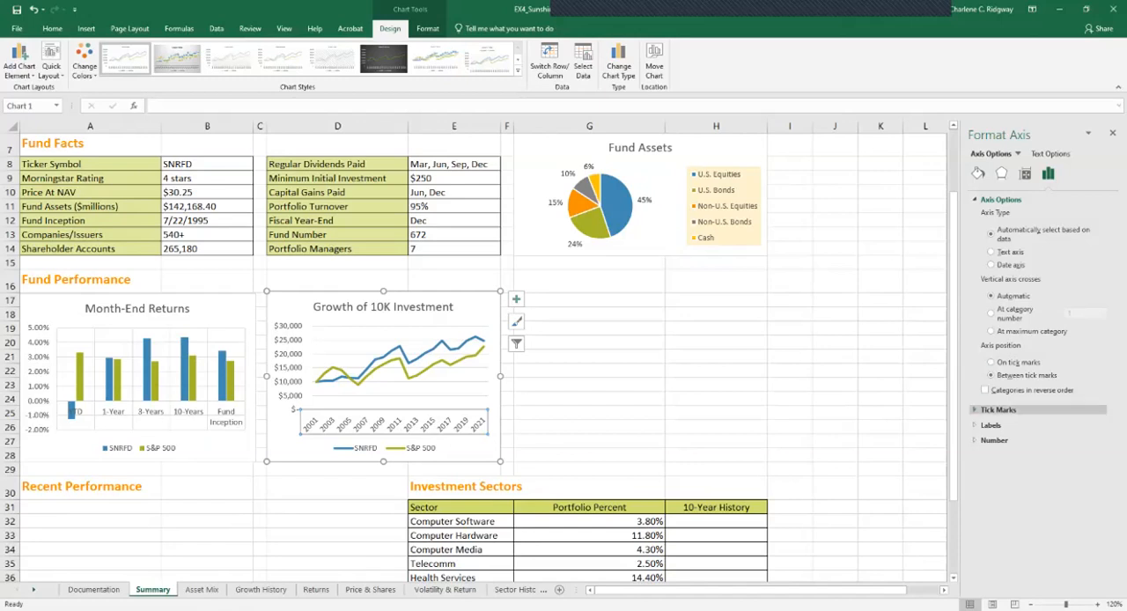
{"action": "left_click", "coordinate": [998, 409]}
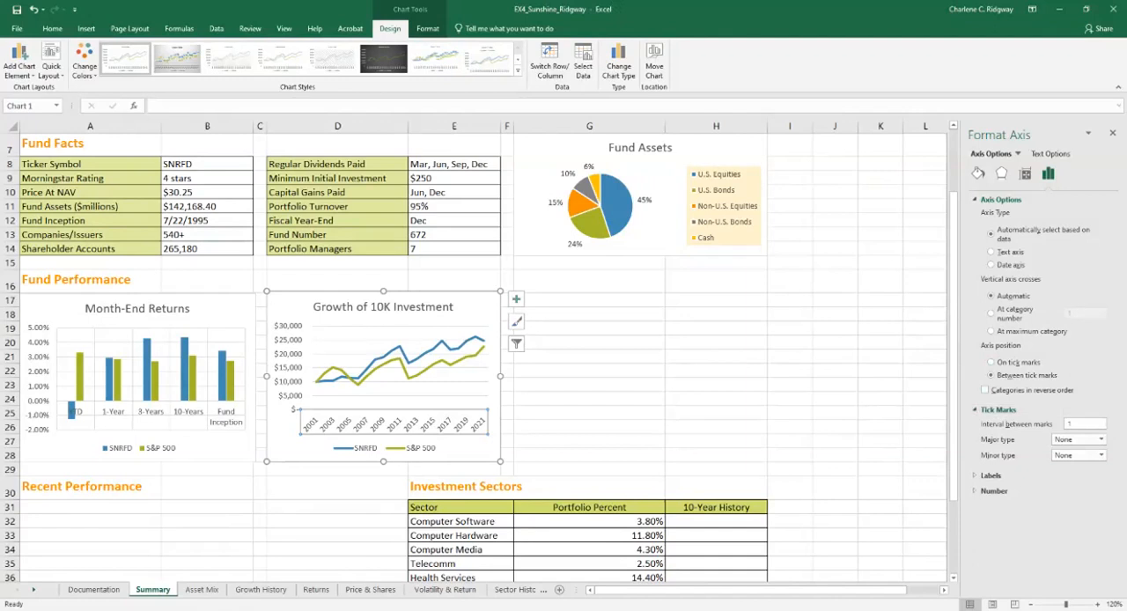
{"action": "left_click", "coordinate": [1077, 425]}
{"action": "key", "text": "BackSpace"}
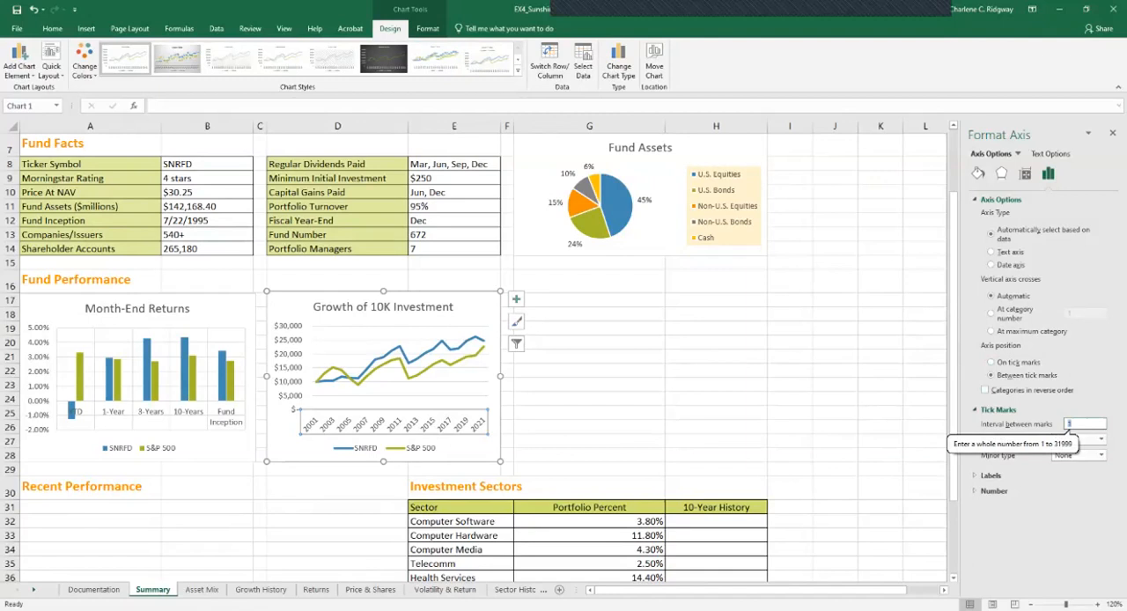
{"action": "type", "text": "5"}
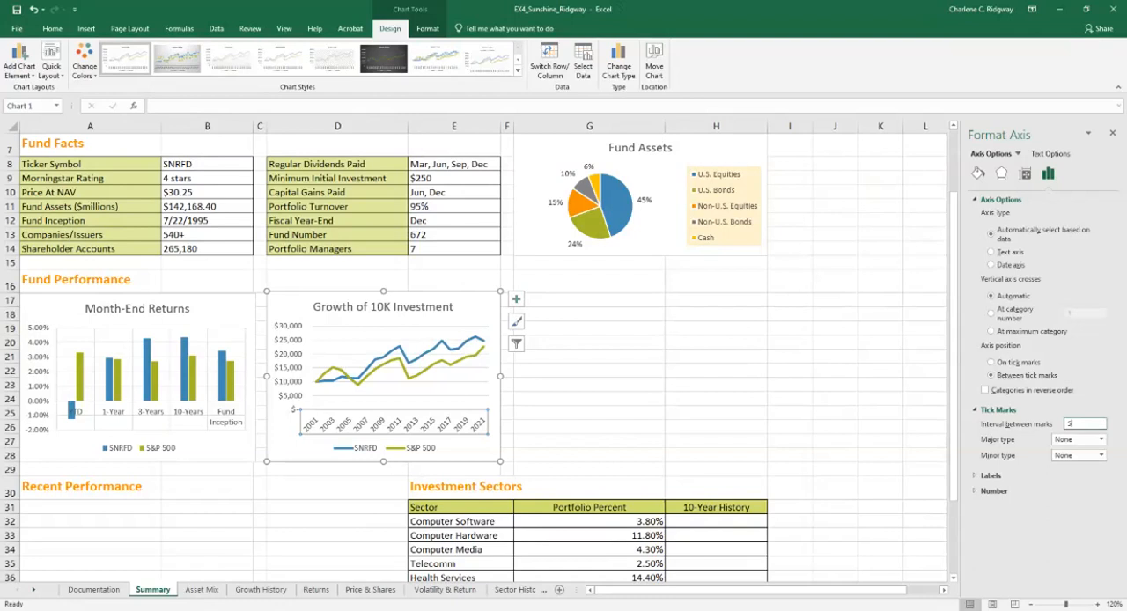
{"action": "left_click", "coordinate": [1101, 439]}
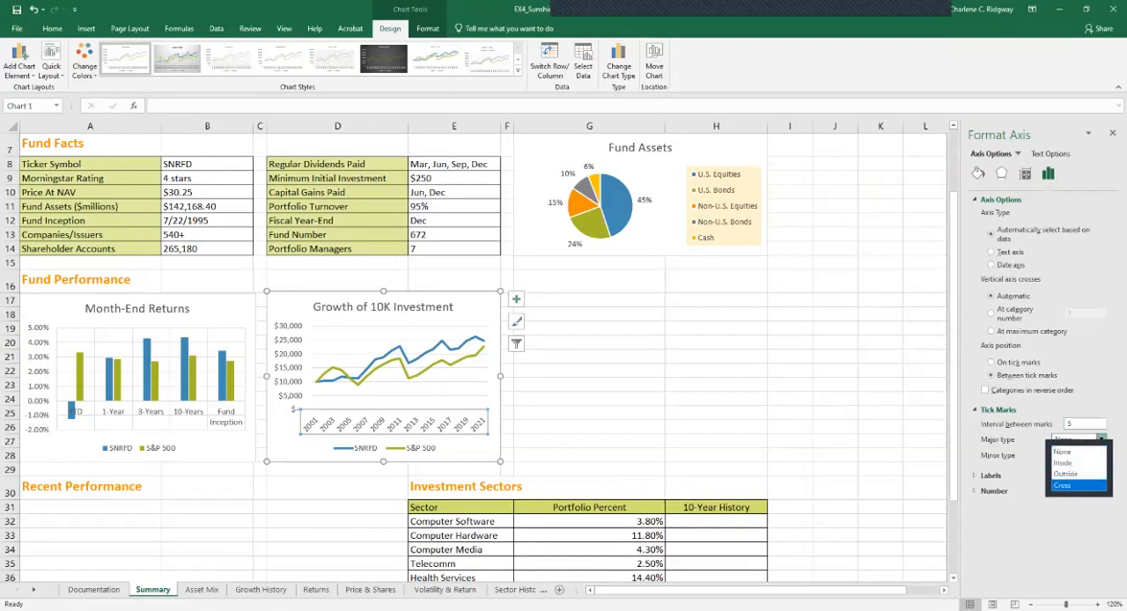
{"action": "key", "text": "Return"}
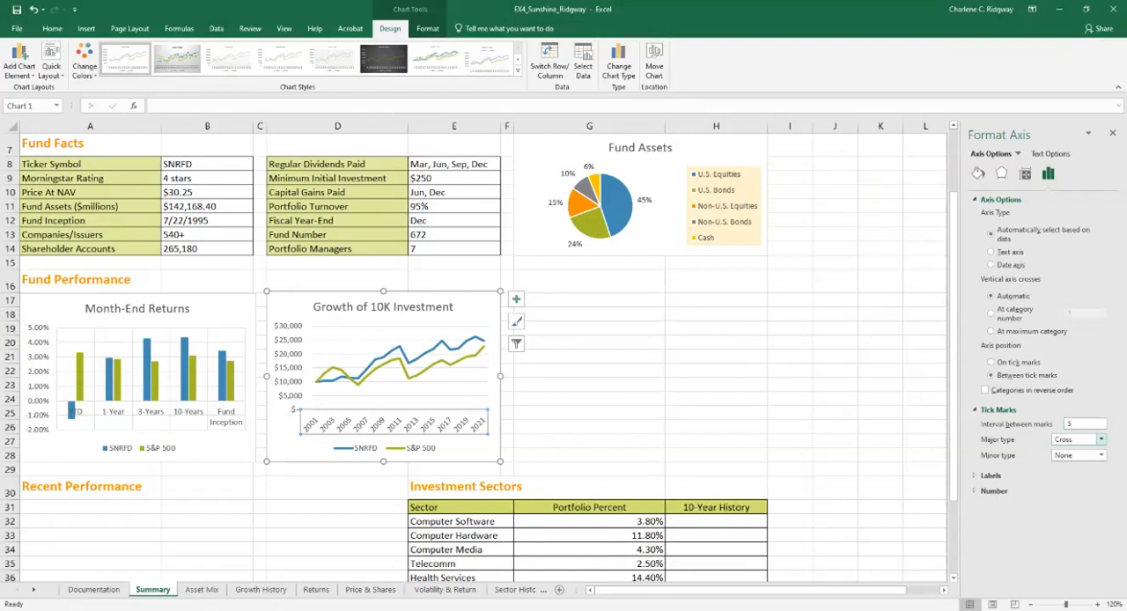
Specify an interval unit of 5 between the labels on the line chart's horizontal axis
{"action": "left_click", "coordinate": [990, 476]}
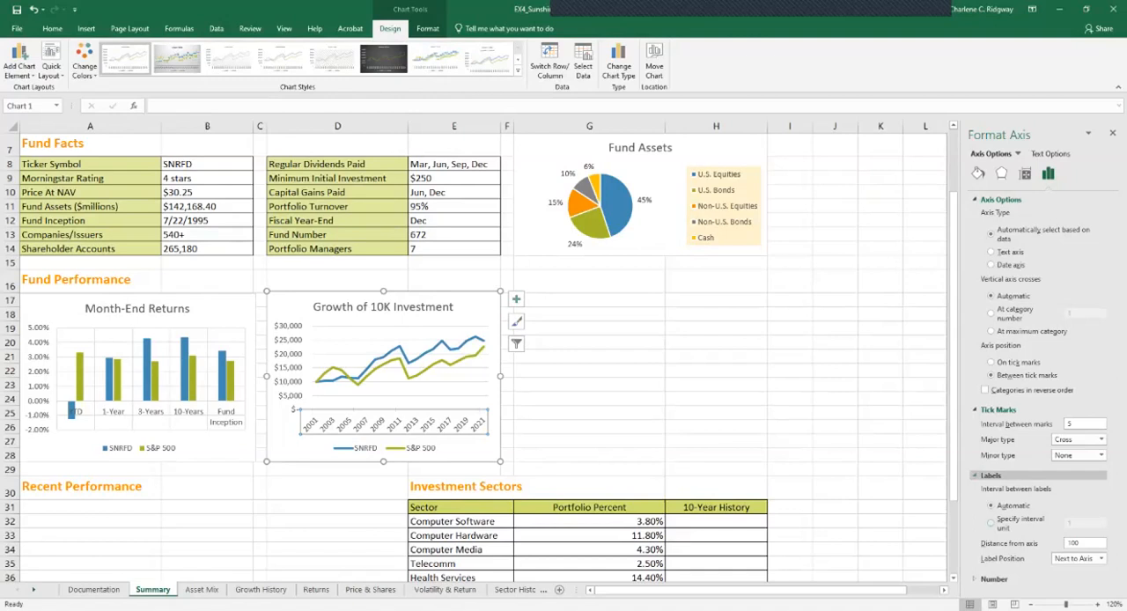
{"action": "left_click", "coordinate": [991, 523]}
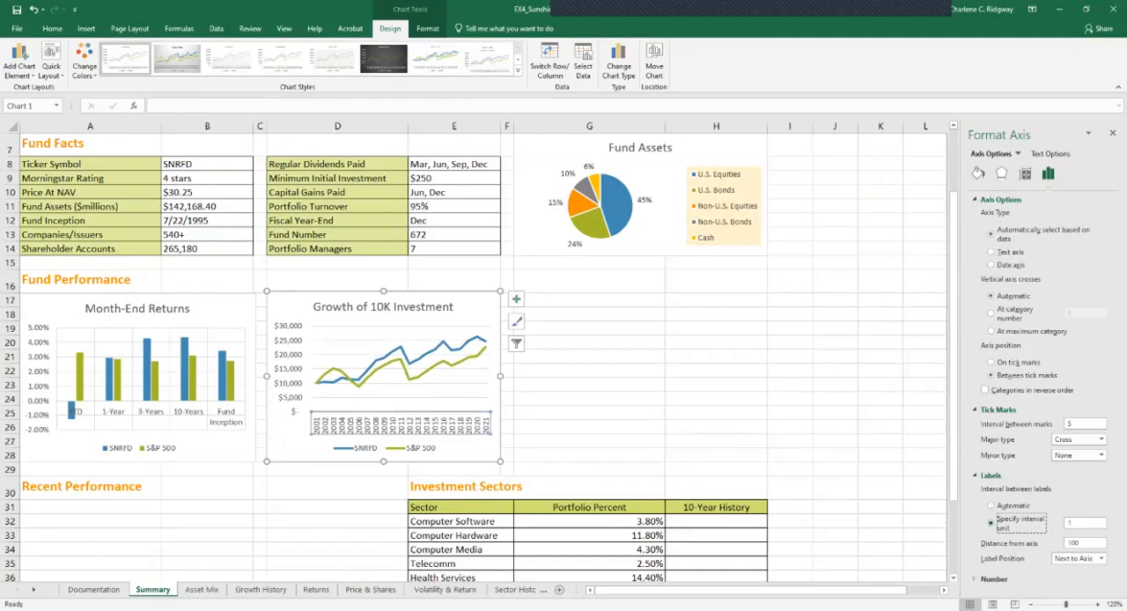
{"action": "left_click", "coordinate": [1072, 523]}
{"action": "double_click", "coordinate": [1069, 523]}
{"action": "type", "text": "5"}
{"action": "key", "text": "Return"}
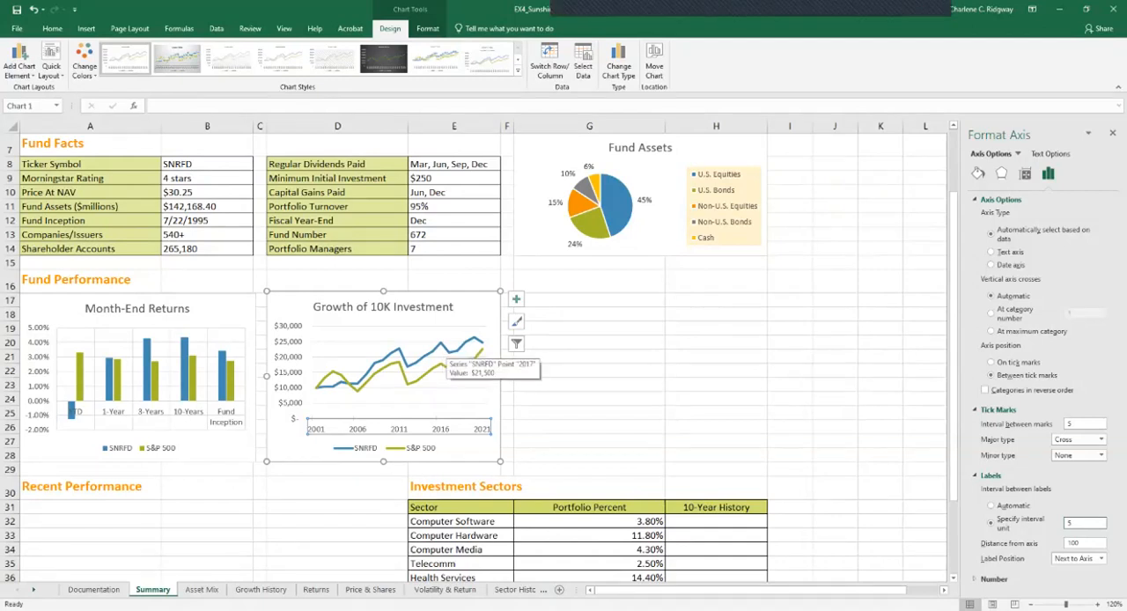
Give the SNRFD line in the Growth of 10K Investment chart automatic markers
{"action": "left_click", "coordinate": [440, 351]}
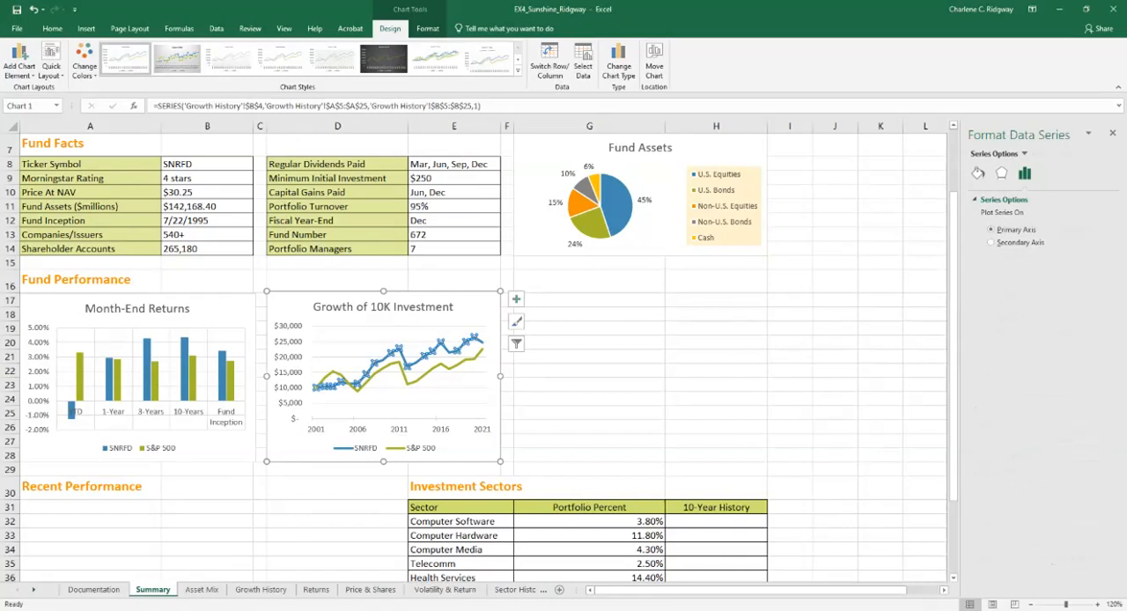
{"action": "left_click", "coordinate": [977, 173]}
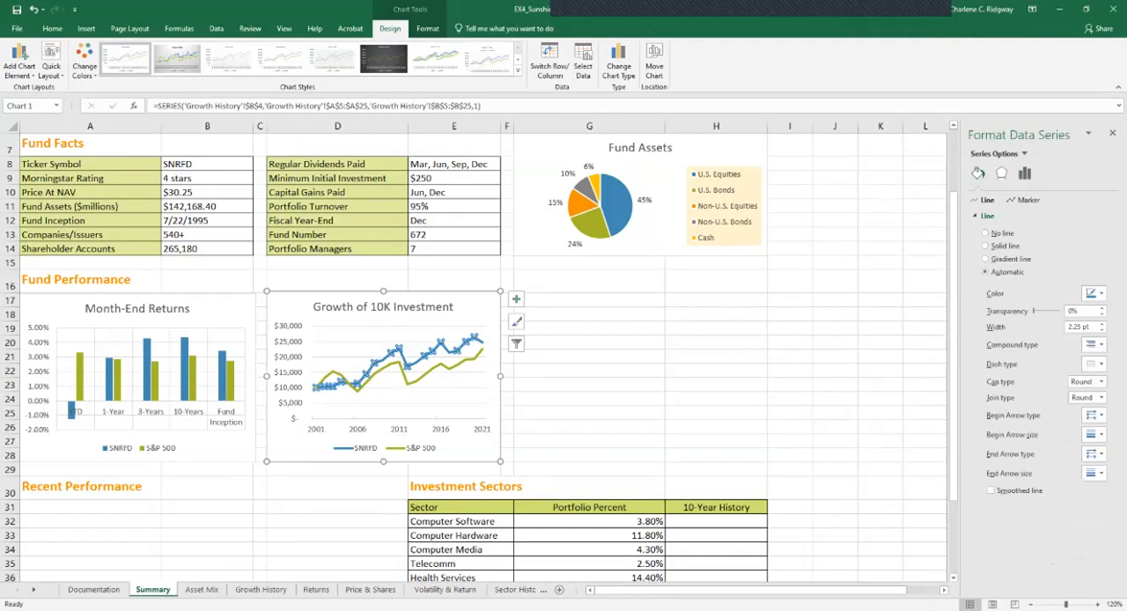
{"action": "left_click", "coordinate": [1027, 201]}
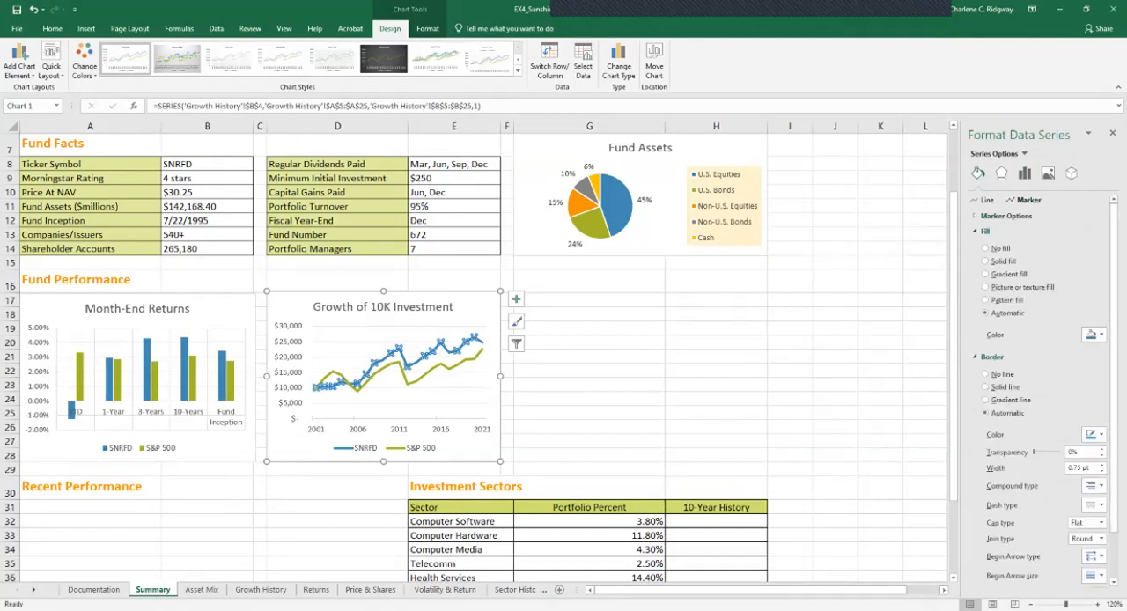
{"action": "left_click", "coordinate": [1006, 216]}
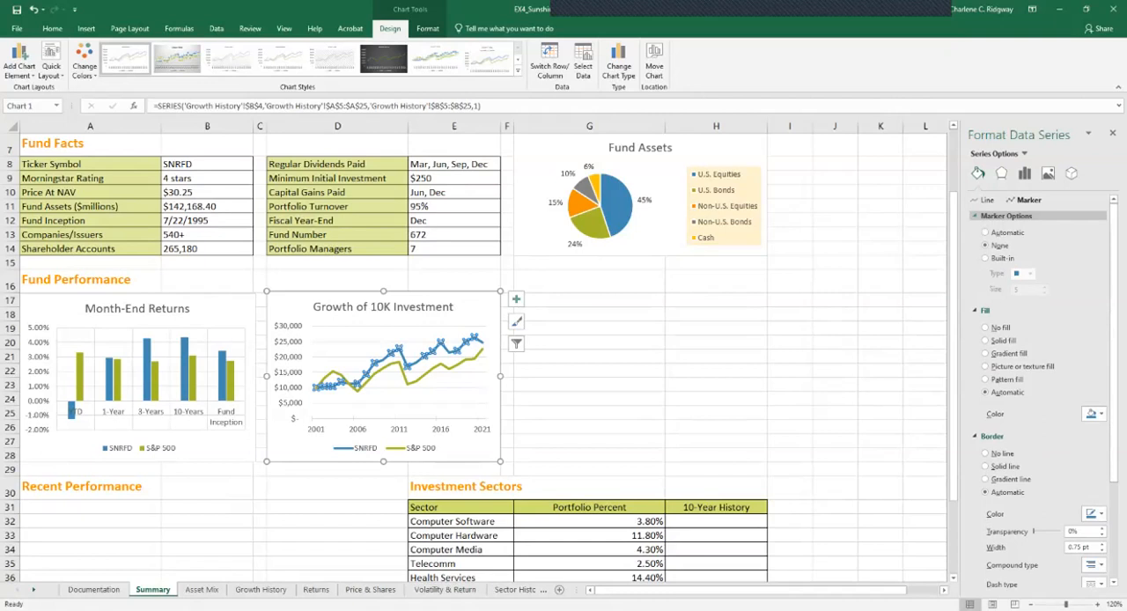
{"action": "left_click", "coordinate": [985, 232]}
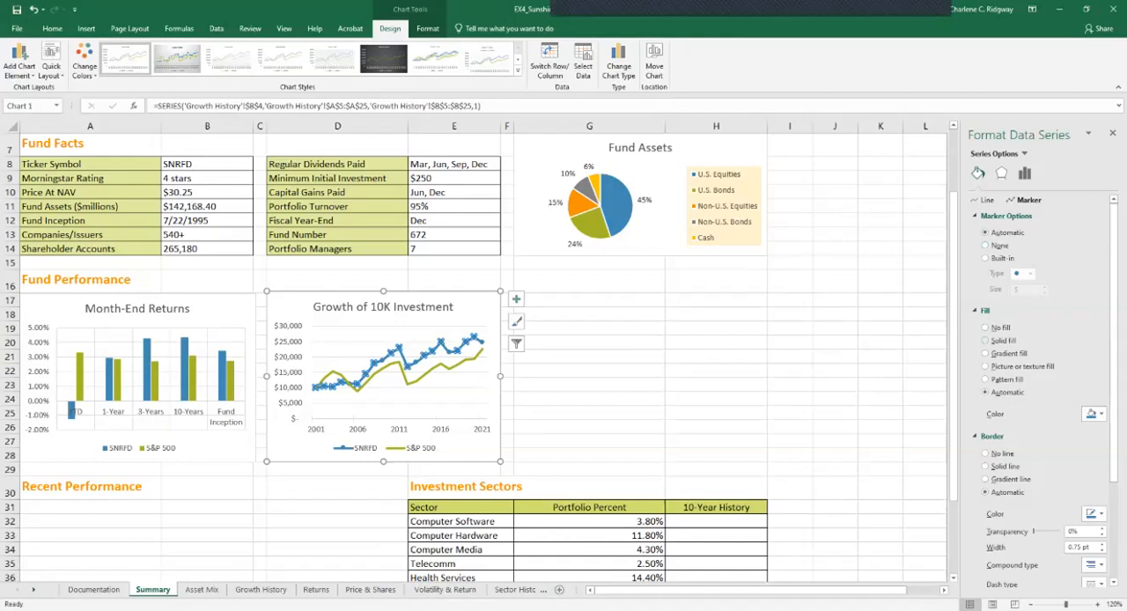
Fill the SNRFD line's markers with solid white
{"action": "left_click", "coordinate": [986, 341]}
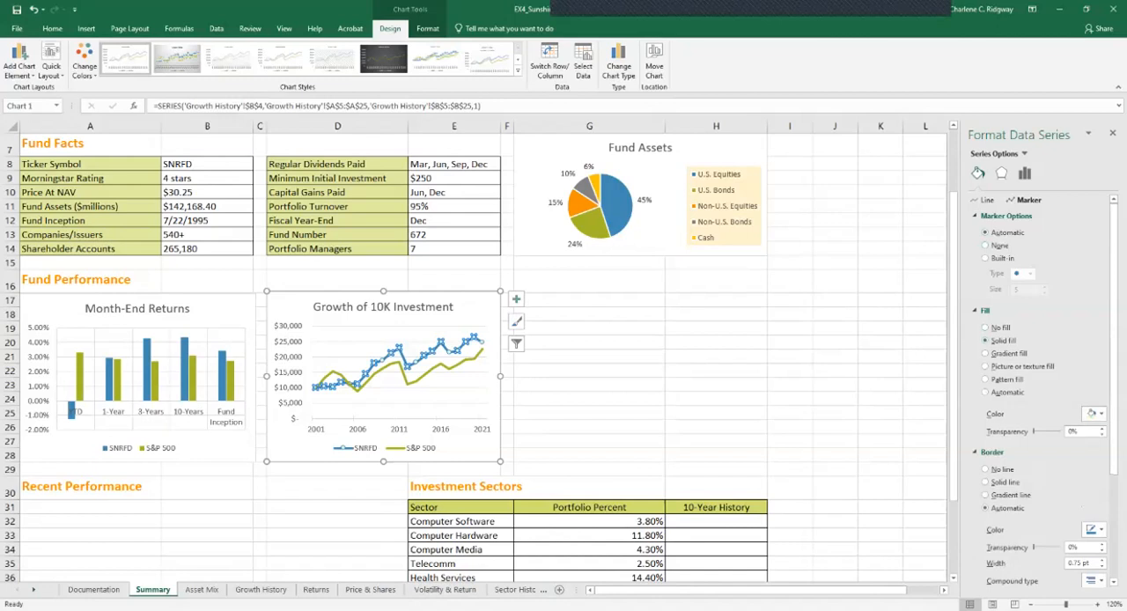
{"action": "left_click", "coordinate": [1092, 413]}
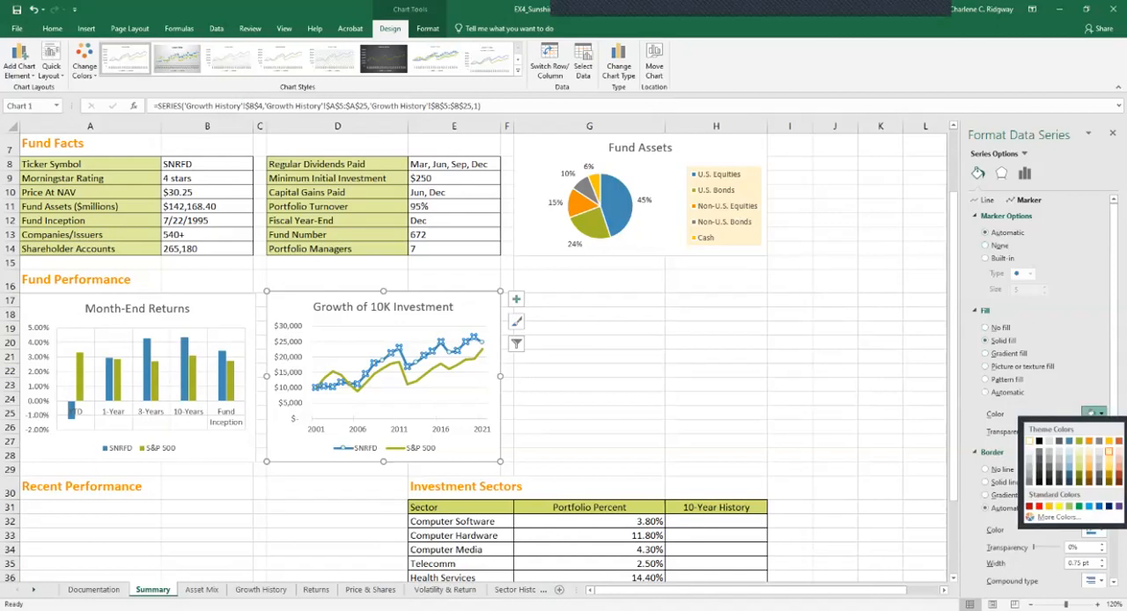
{"action": "left_click", "coordinate": [1029, 441]}
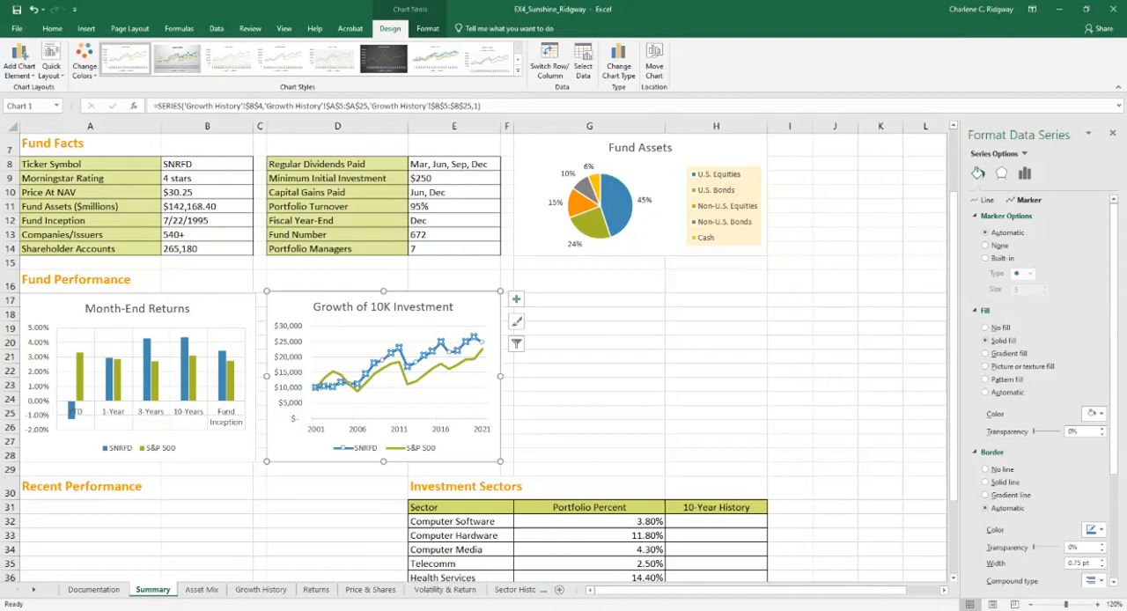
Fill the S&P 500 line's markers in the Growth of 10K Investment chart with solid white and close the formatting pane
{"action": "left_click", "coordinate": [428, 371]}
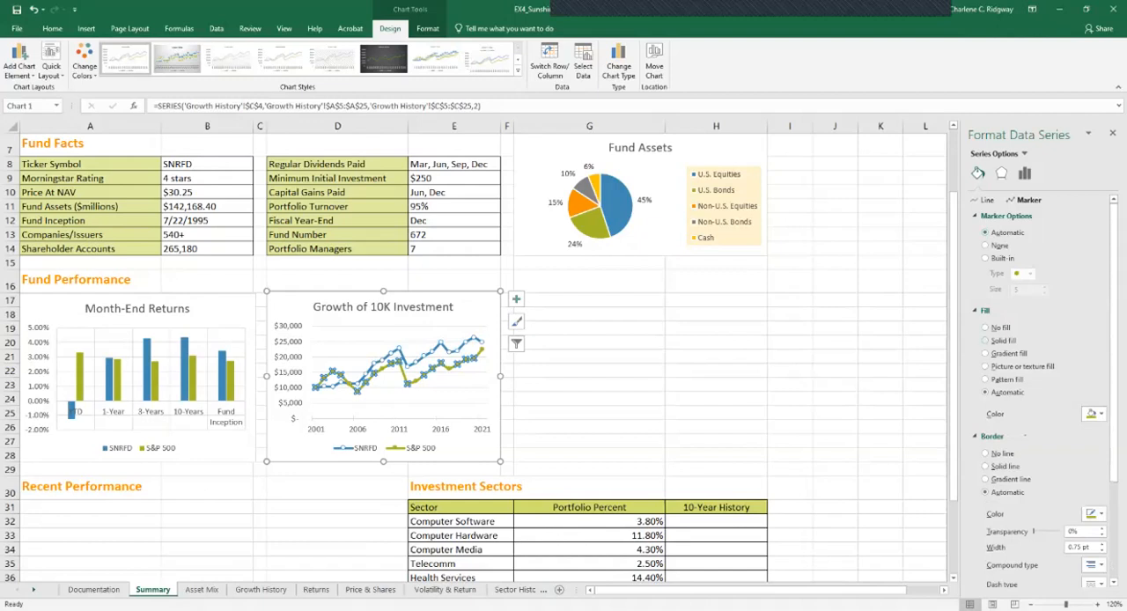
{"action": "left_click", "coordinate": [985, 340]}
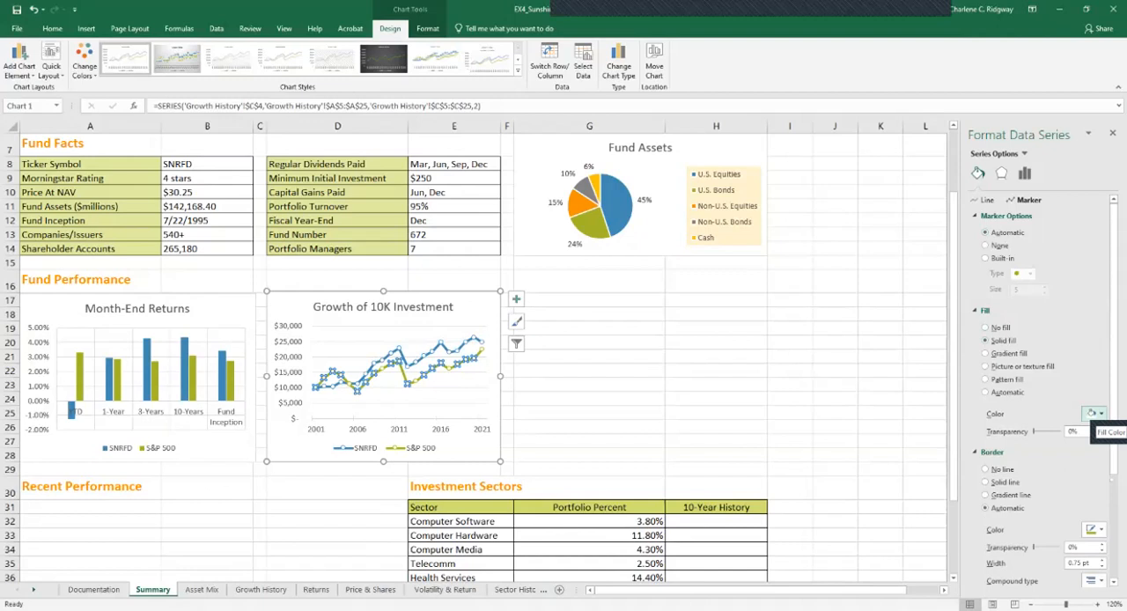
{"action": "left_click", "coordinate": [1091, 413]}
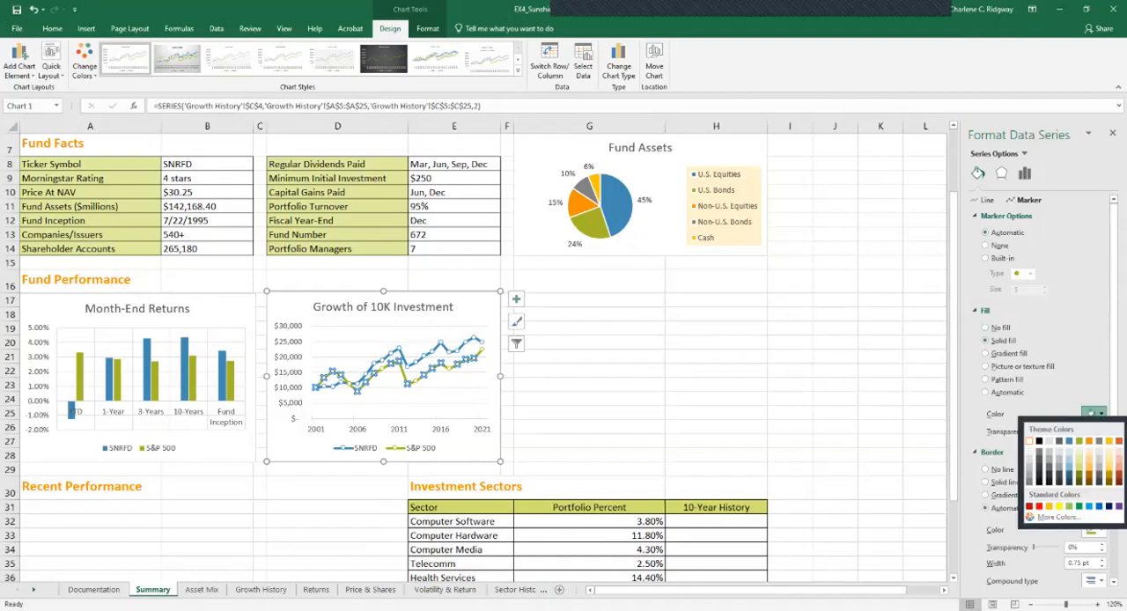
{"action": "left_click", "coordinate": [1030, 441]}
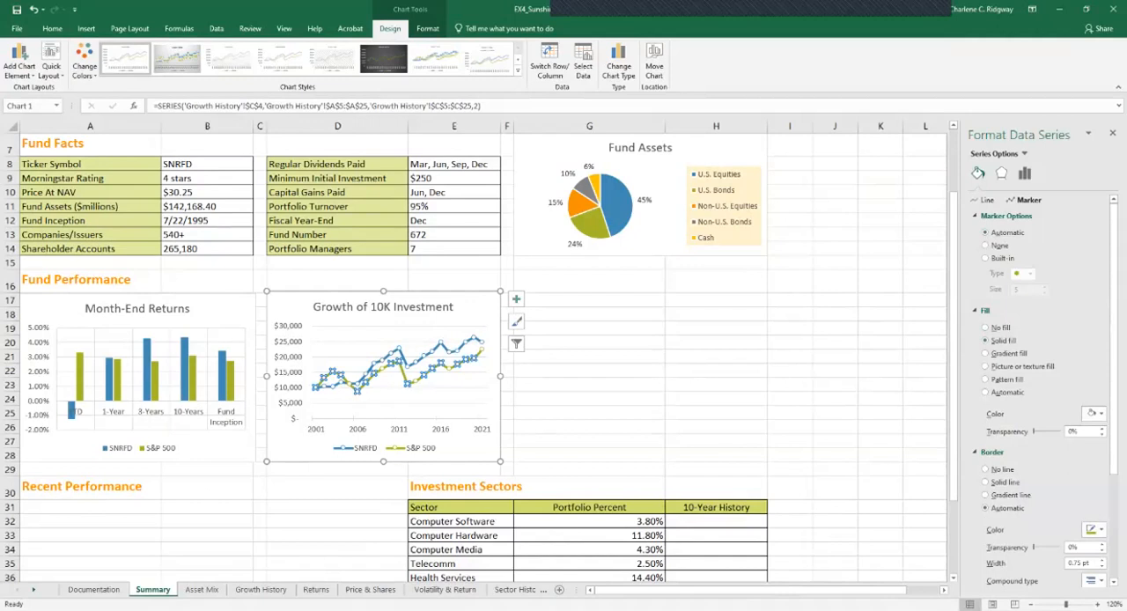
{"action": "left_click", "coordinate": [589, 356]}
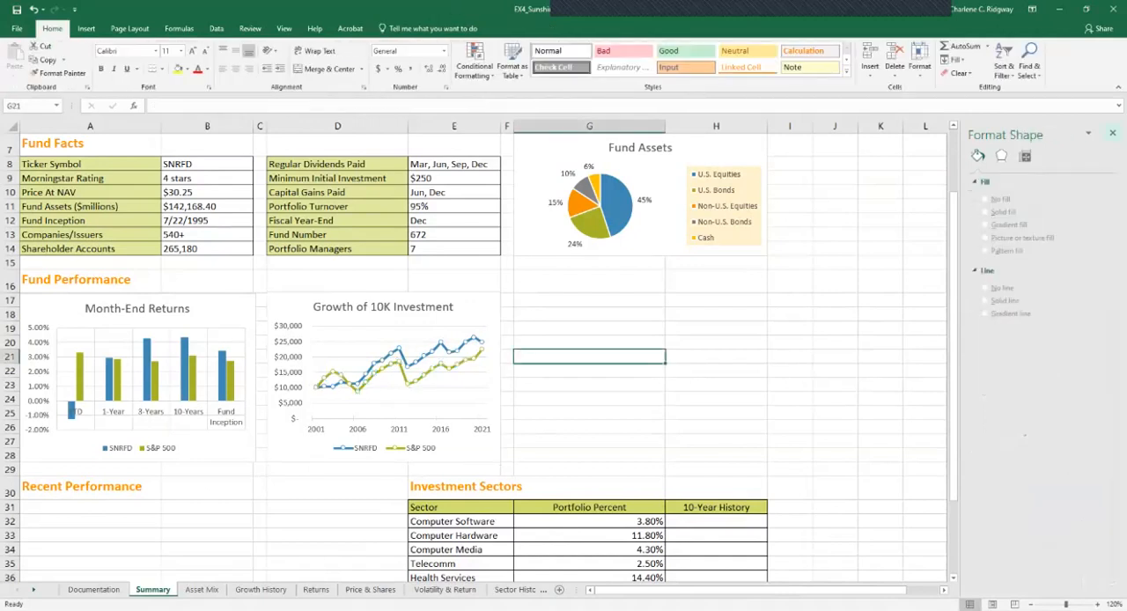
{"action": "left_click", "coordinate": [1113, 133]}
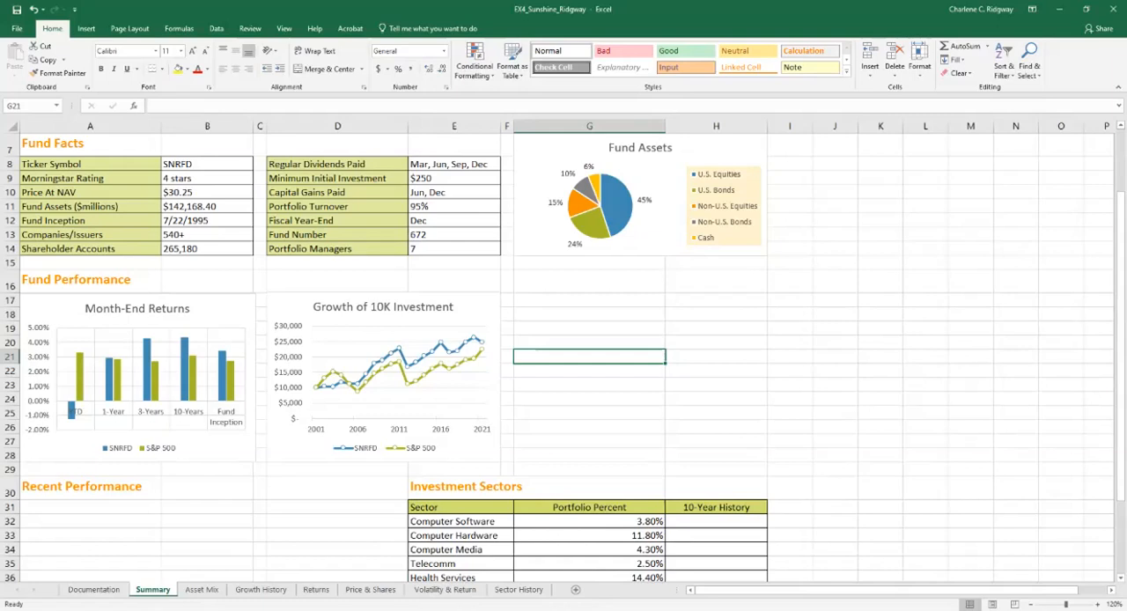
Start a custom combination chart from the data in A4:C69 on the Price & Shares sheet
{"action": "left_click", "coordinate": [371, 589]}
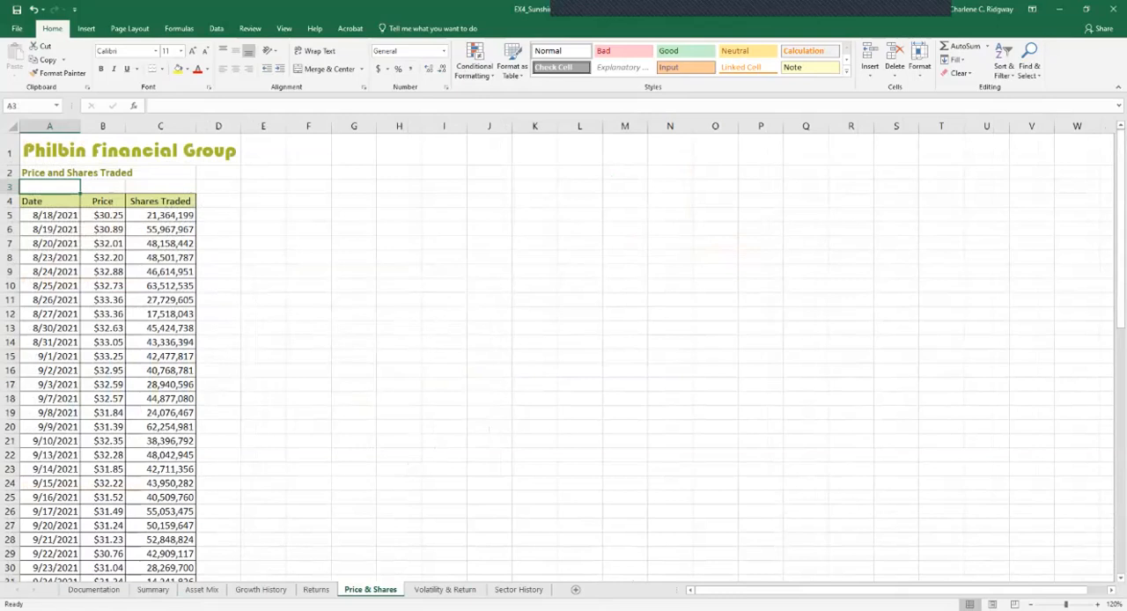
{"action": "left_click_drag", "start_coordinate": [62, 206], "coordinate": [192, 552]}
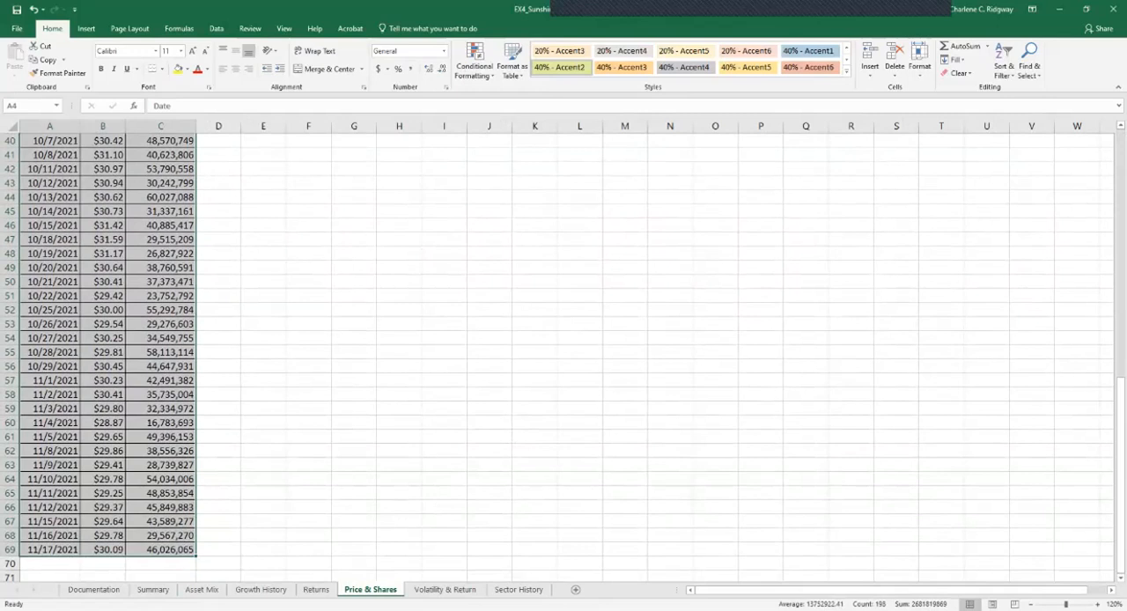
{"action": "left_click", "coordinate": [86, 29]}
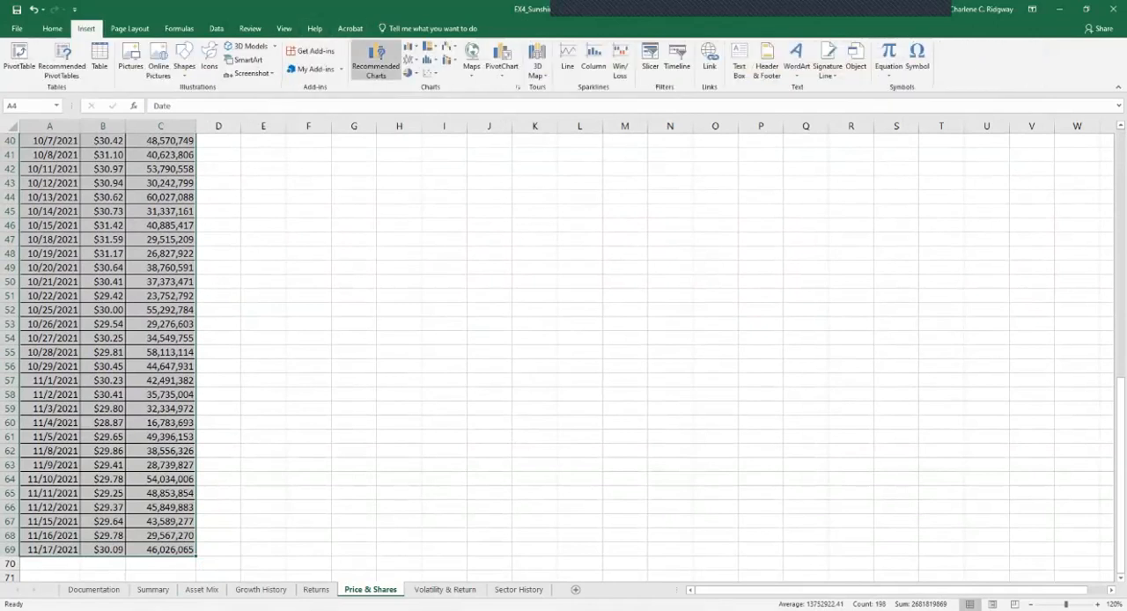
{"action": "left_click", "coordinate": [376, 60]}
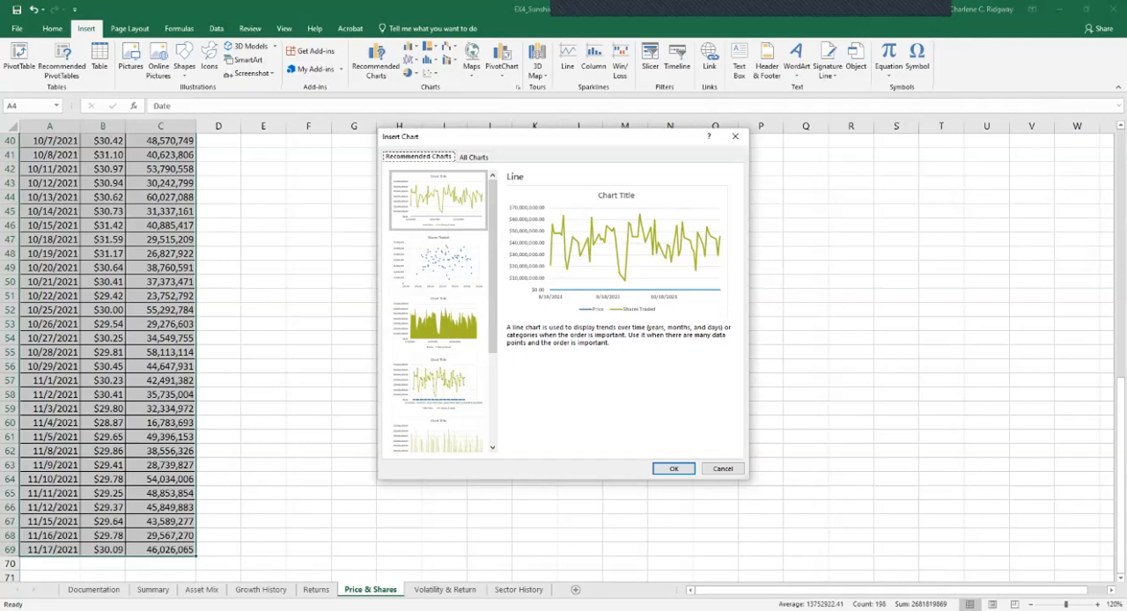
{"action": "left_click", "coordinate": [473, 157]}
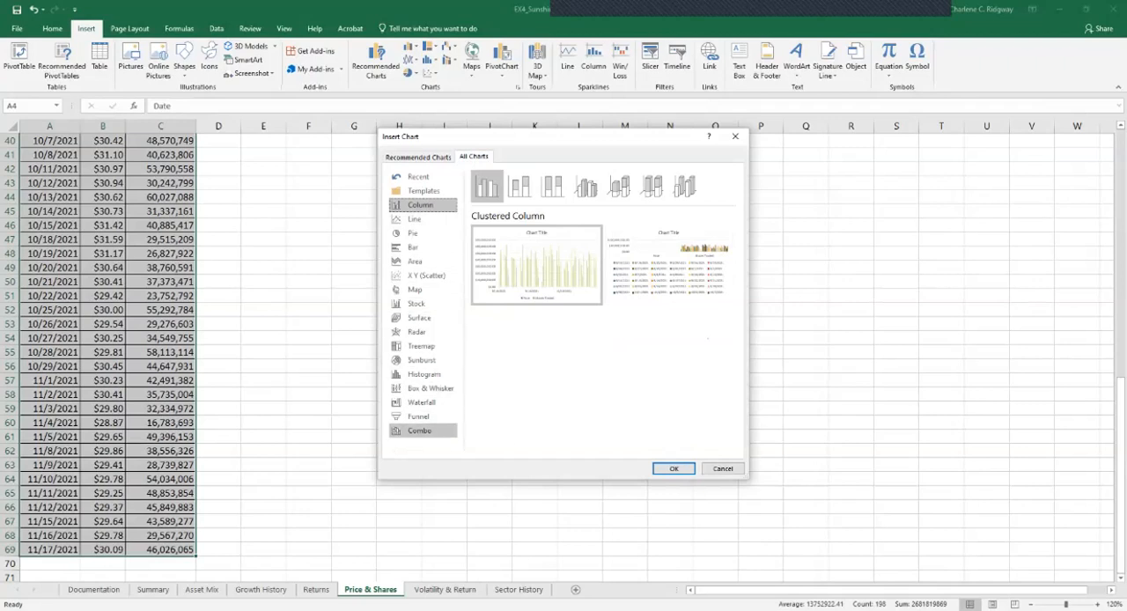
{"action": "left_click", "coordinate": [420, 430]}
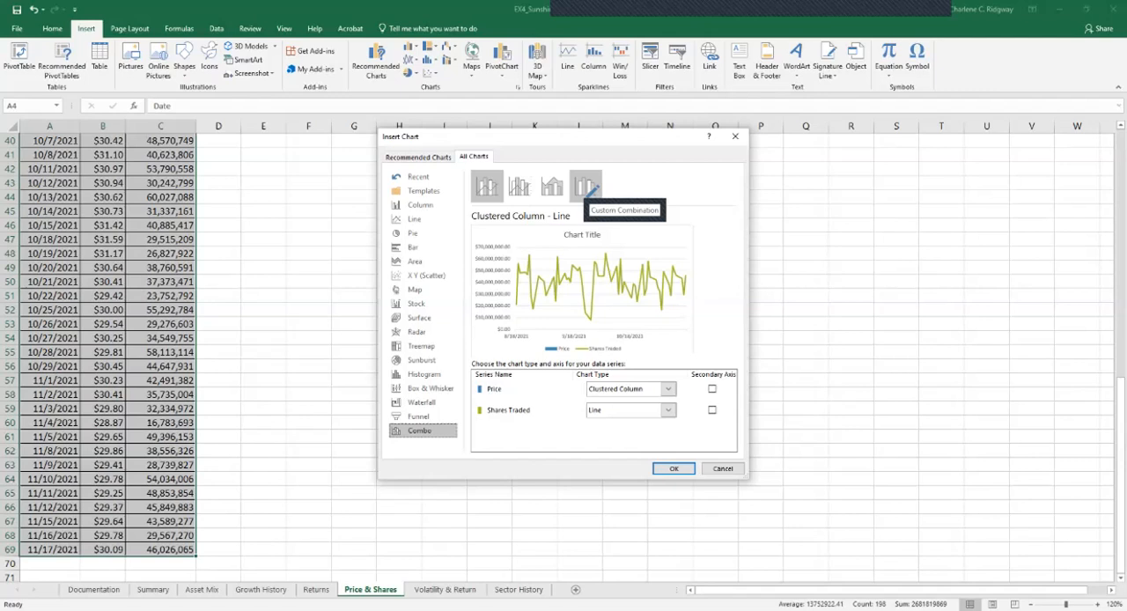
{"action": "left_click", "coordinate": [585, 186]}
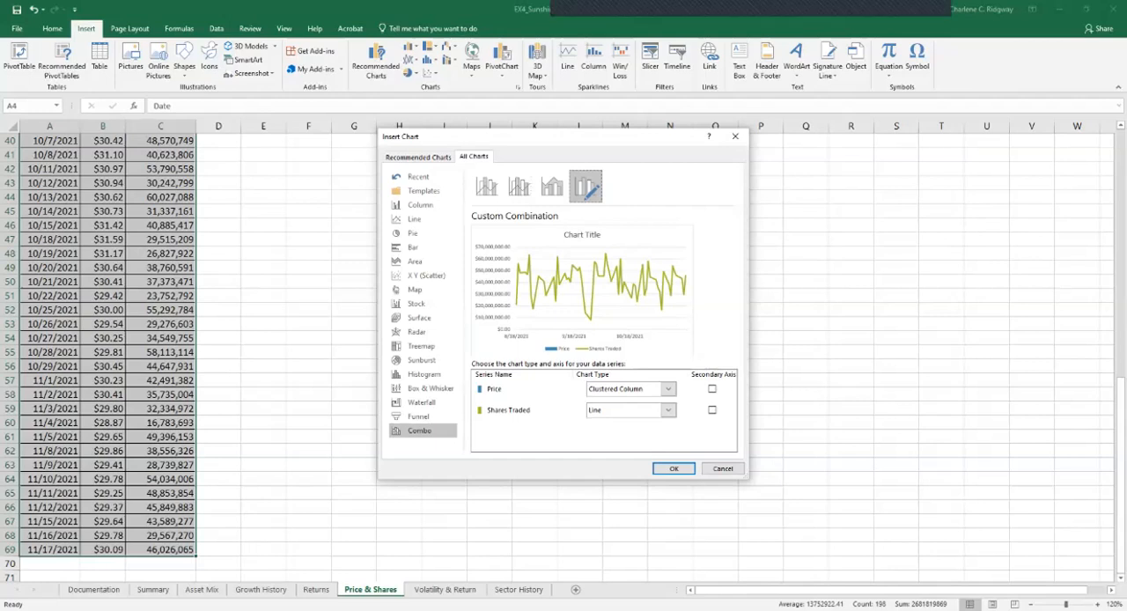
Set Price to Line and Shares Traded to Clustered Column on the secondary axis, and insert the combination chart
{"action": "left_click", "coordinate": [668, 389]}
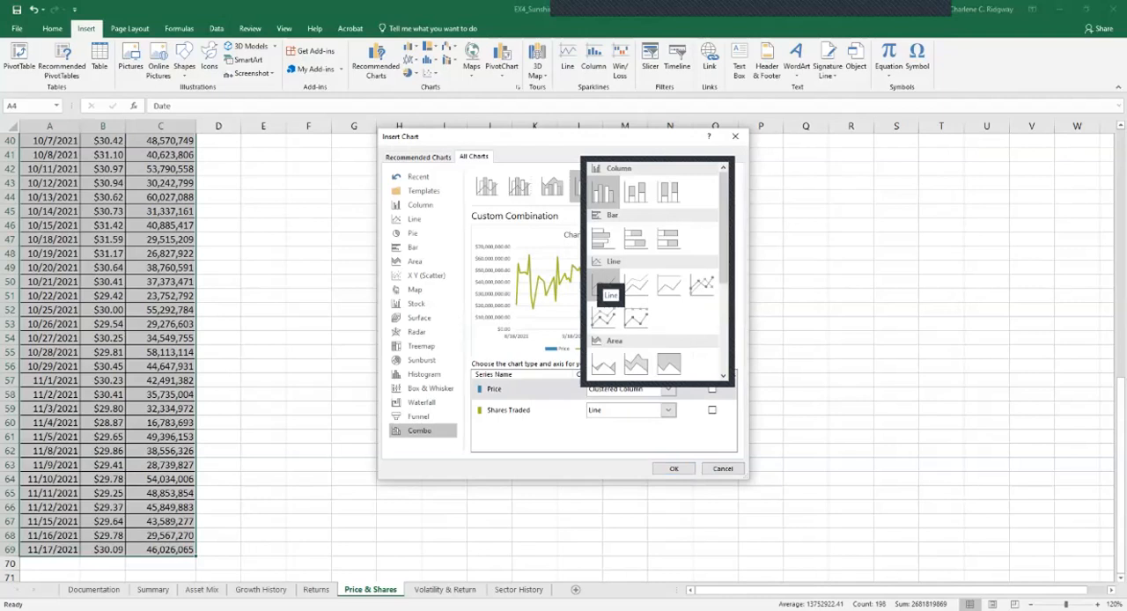
{"action": "left_click", "coordinate": [604, 283]}
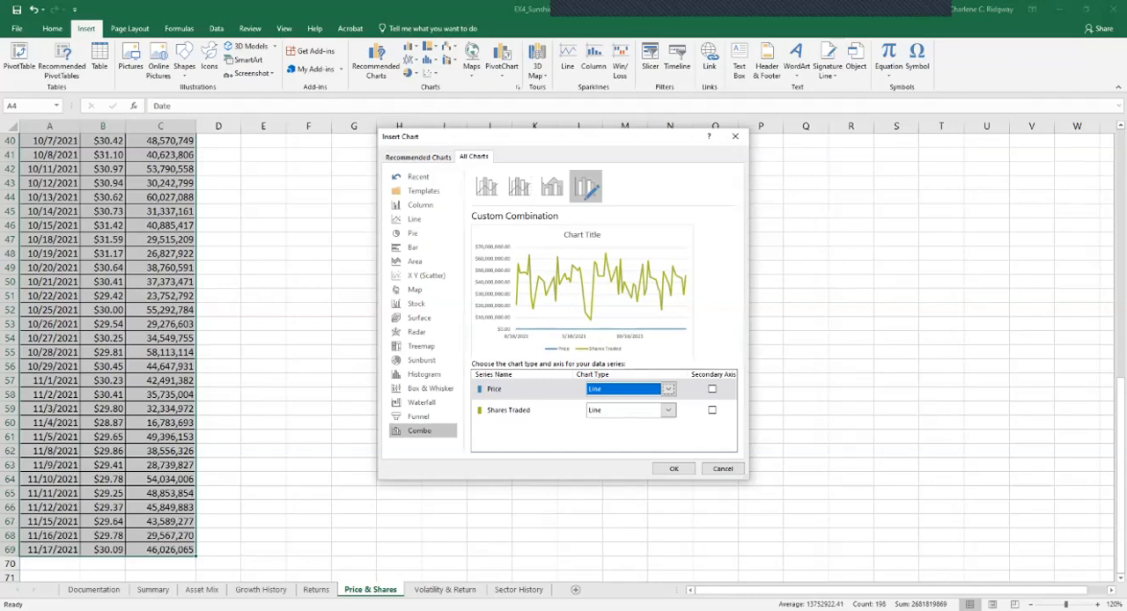
{"action": "left_click", "coordinate": [668, 410]}
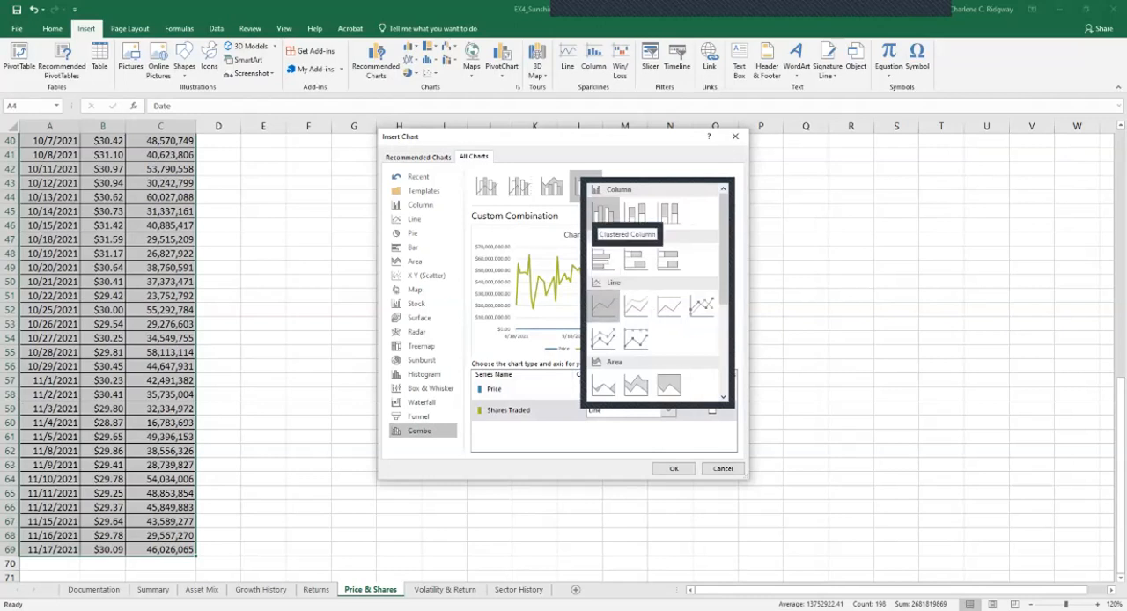
{"action": "left_click", "coordinate": [604, 212]}
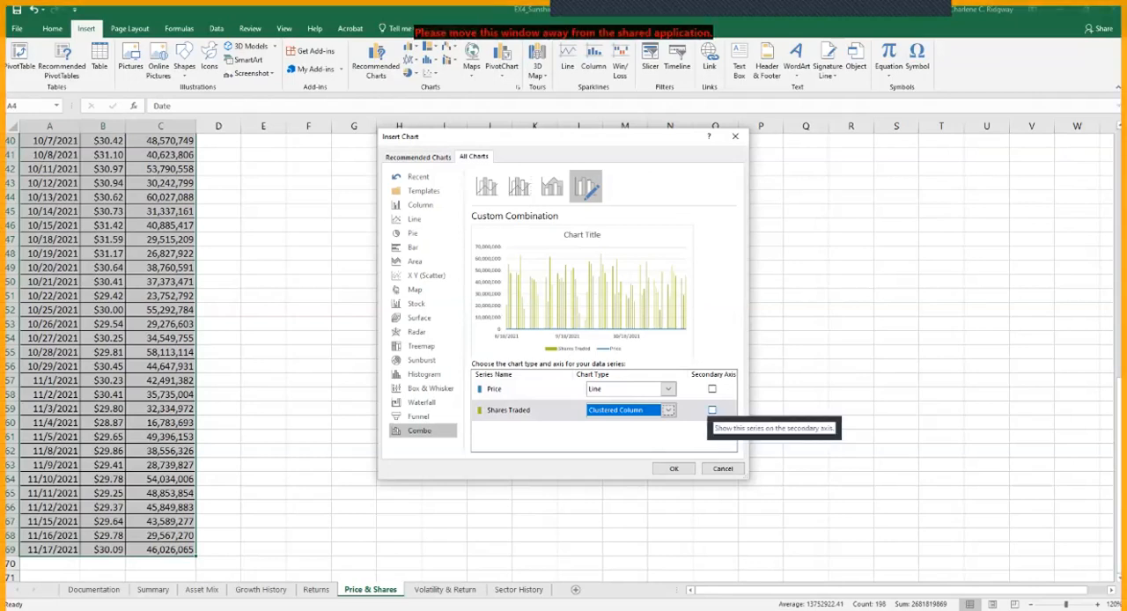
{"action": "left_click", "coordinate": [712, 410]}
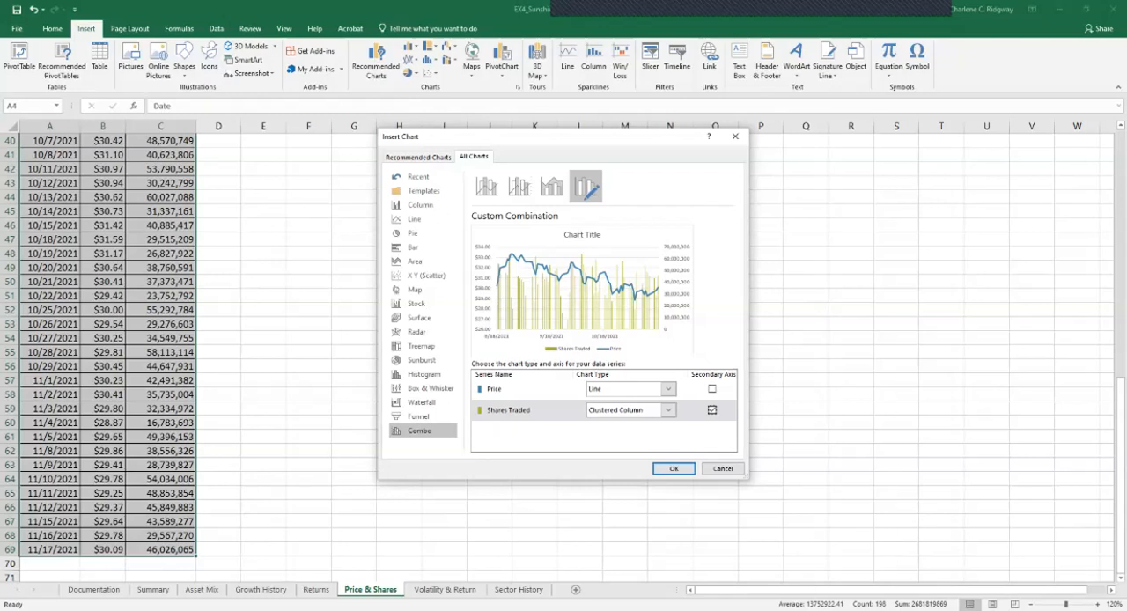
{"action": "left_click", "coordinate": [674, 469]}
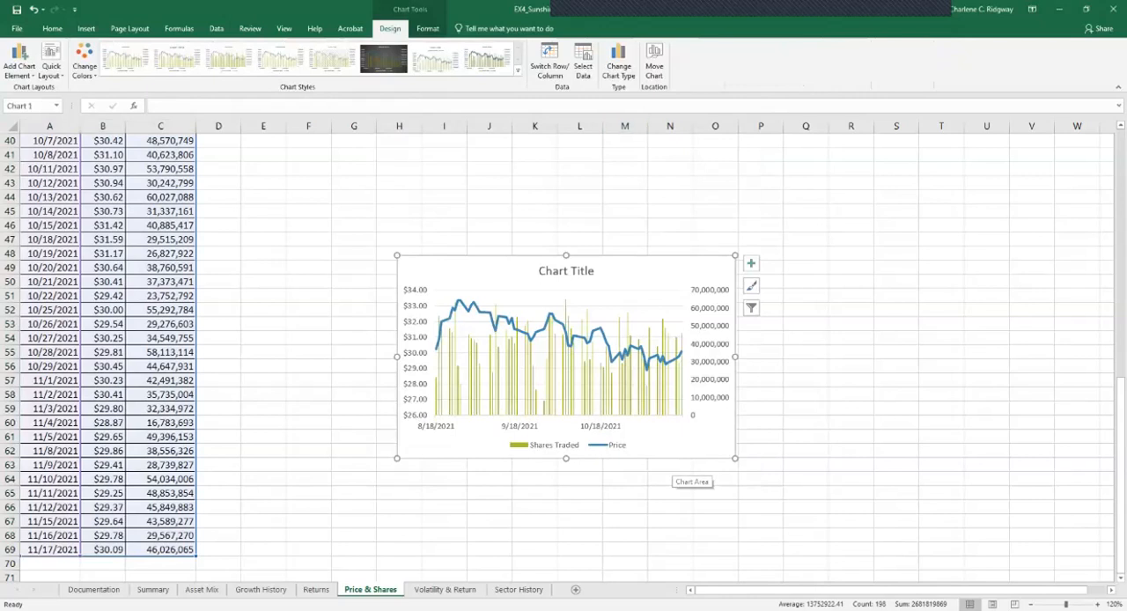
Move the new combination chart to the Summary sheet as an embedded object
{"action": "left_click", "coordinate": [653, 62]}
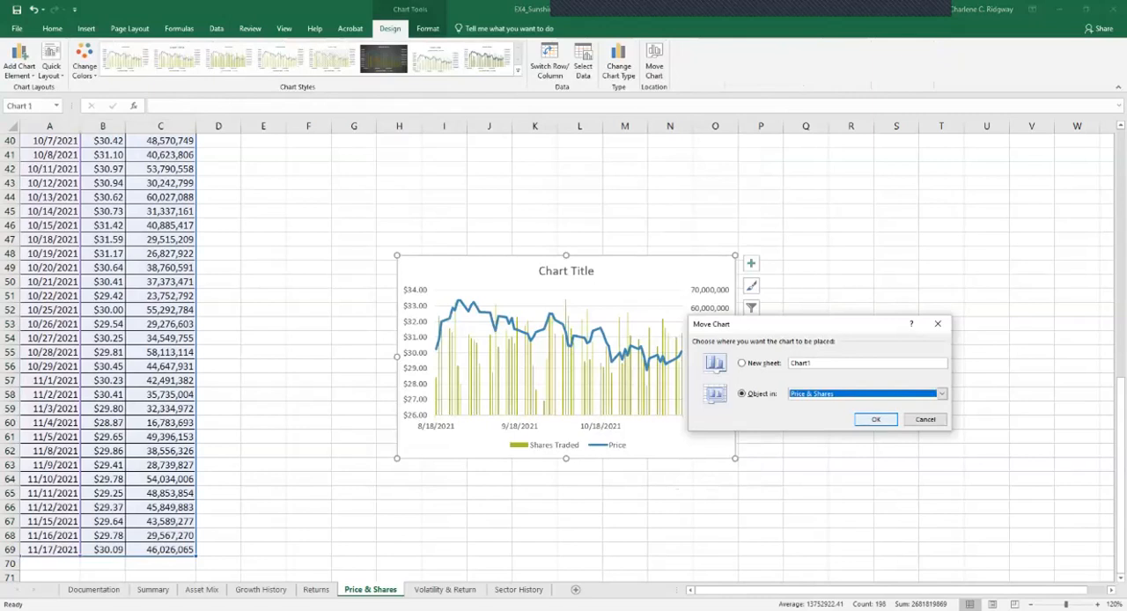
{"action": "left_click", "coordinate": [941, 393]}
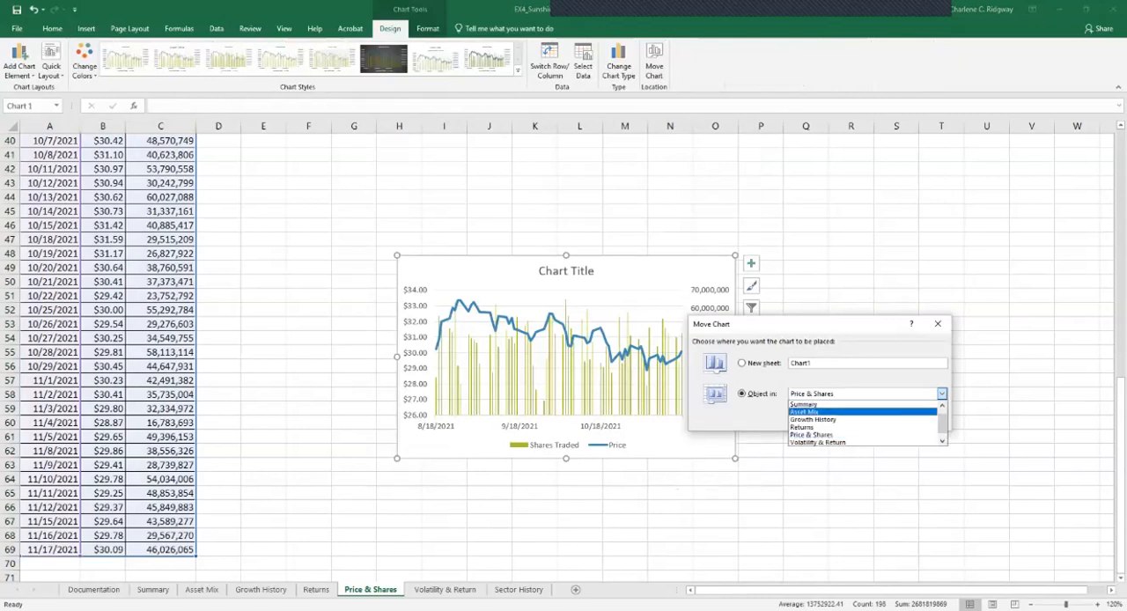
{"action": "left_click", "coordinate": [803, 404]}
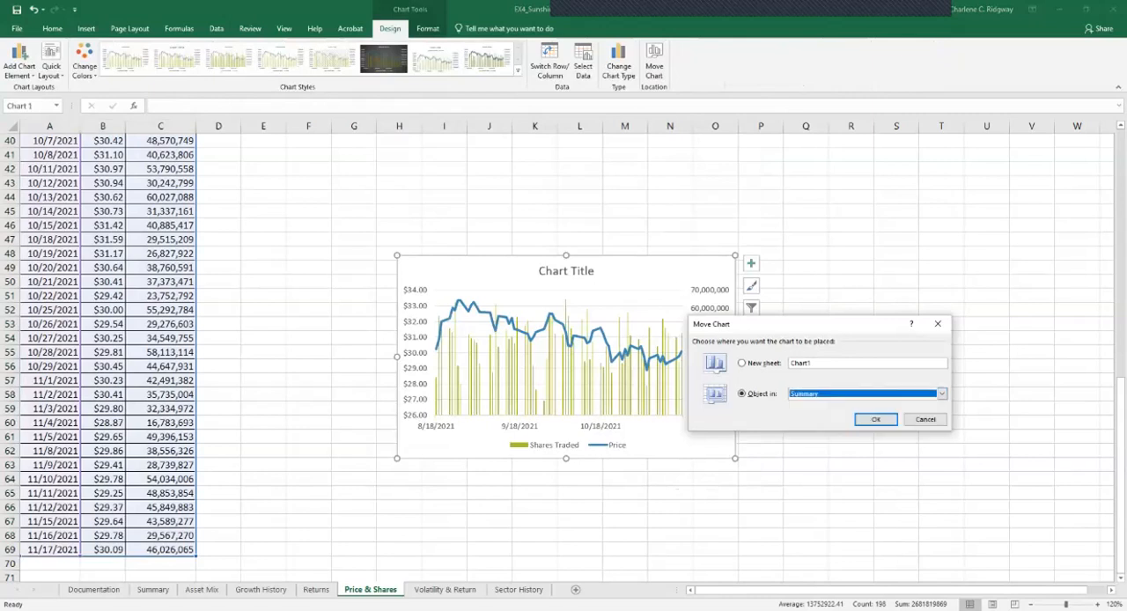
{"action": "left_click", "coordinate": [875, 417]}
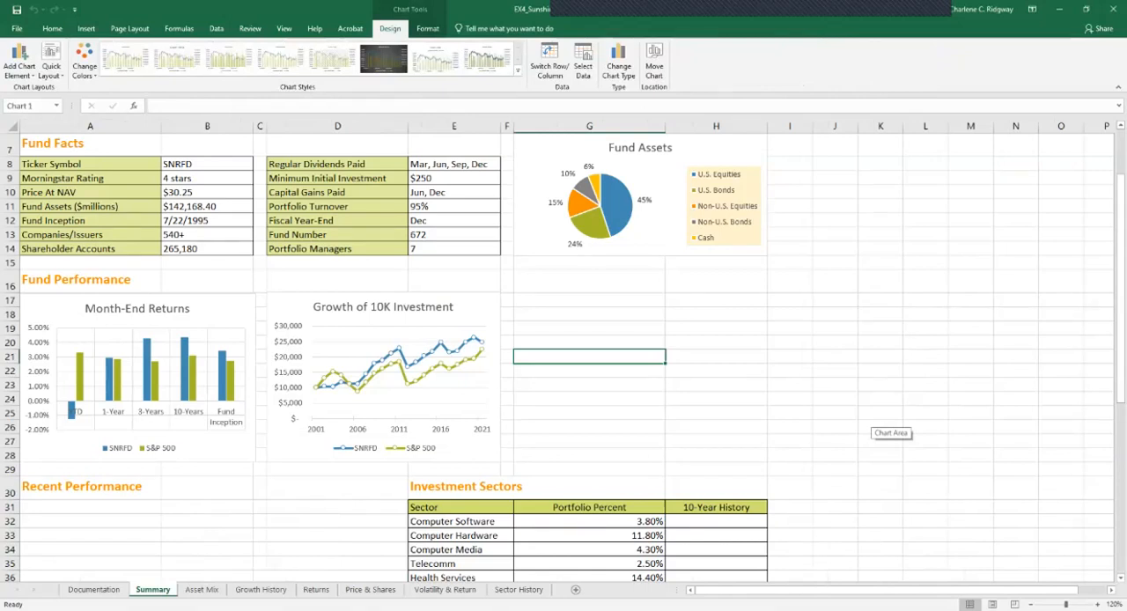
Position the combination chart under the Recent Performance heading and resize it to cover the range A31:D43
{"action": "scroll", "coordinate": [885, 422], "scroll_direction": "down", "scroll_amount": 9}
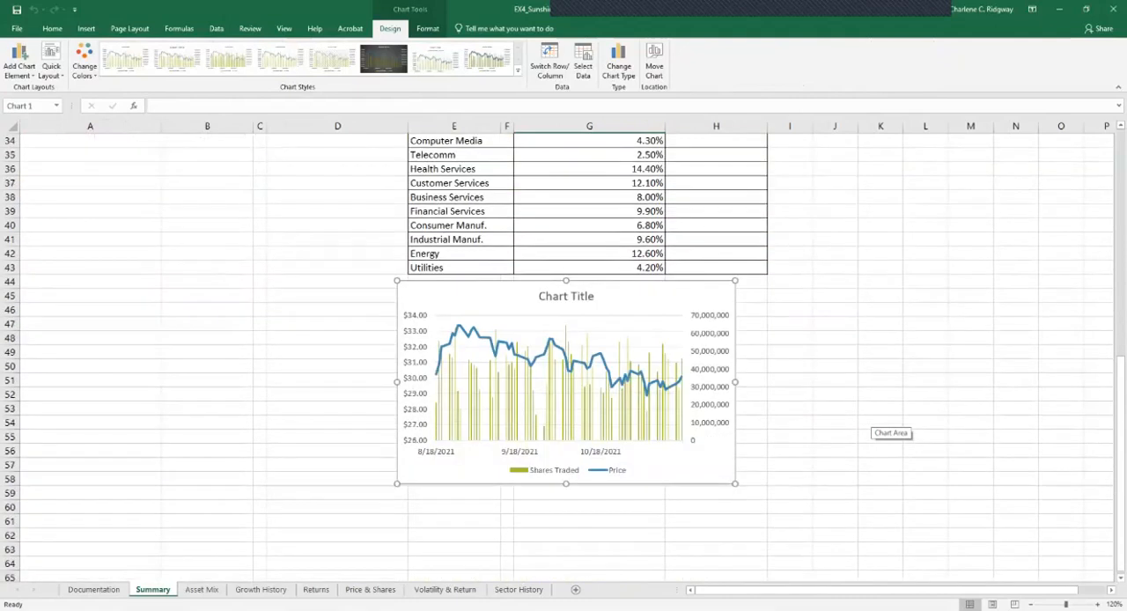
{"action": "left_click_drag", "start_coordinate": [656, 299], "coordinate": [282, 465]}
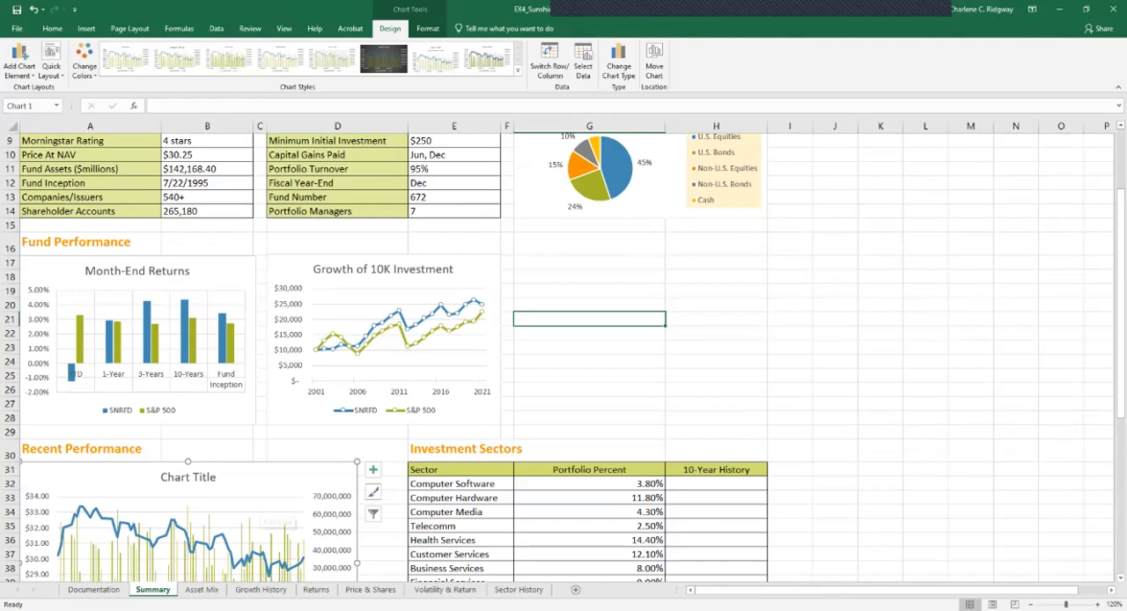
{"action": "left_click_drag", "start_coordinate": [1120, 185], "coordinate": [1120, 304]}
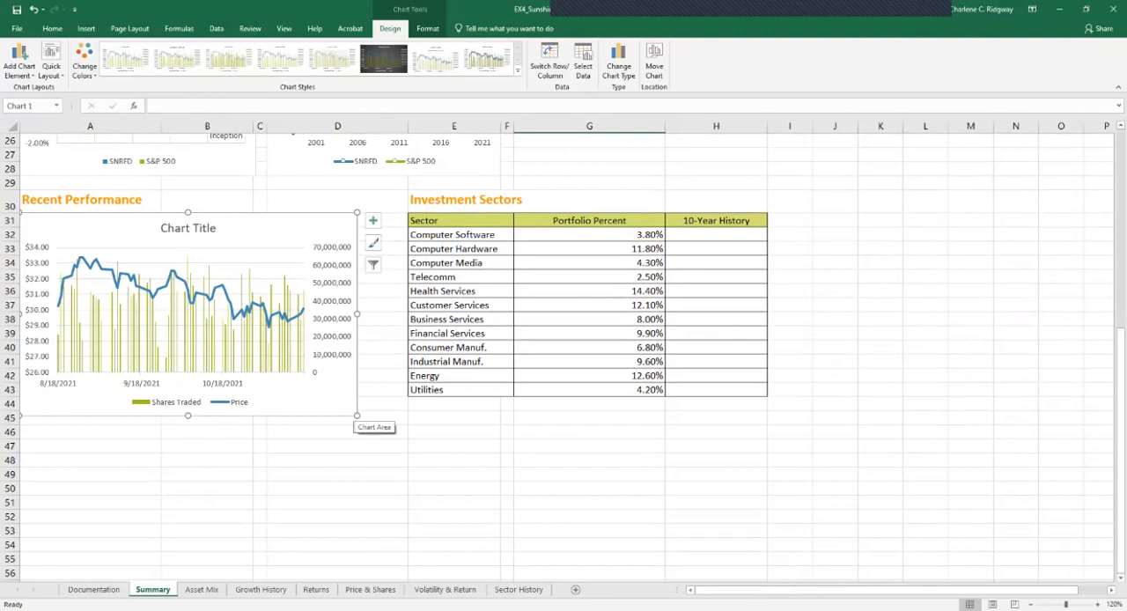
{"action": "left_click_drag", "start_coordinate": [357, 416], "coordinate": [406, 411]}
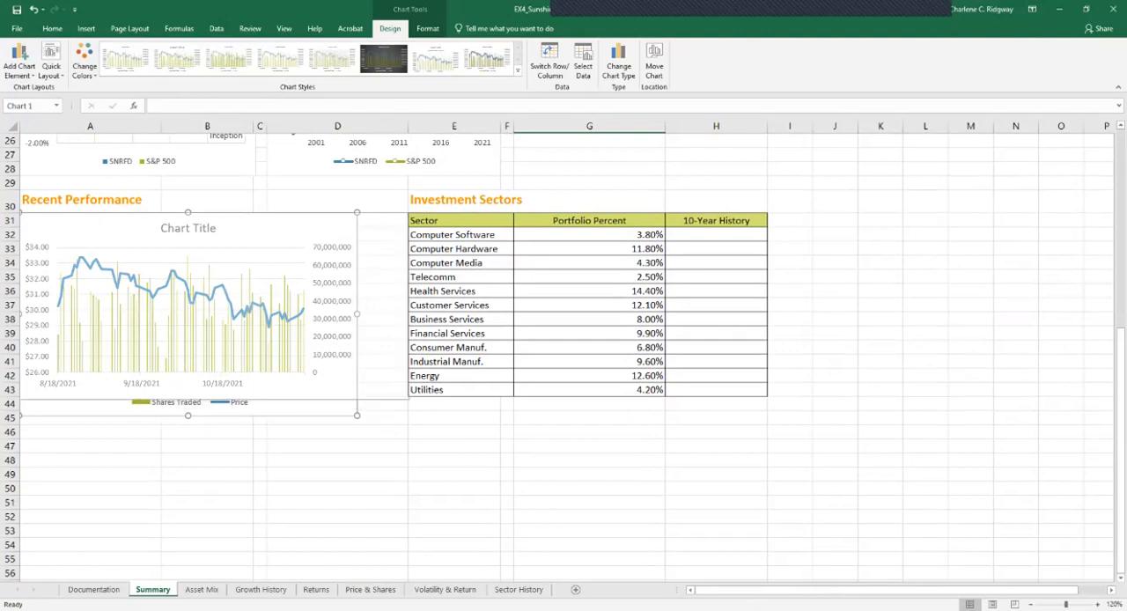
{"action": "left_click_drag", "start_coordinate": [356, 415], "coordinate": [408, 394]}
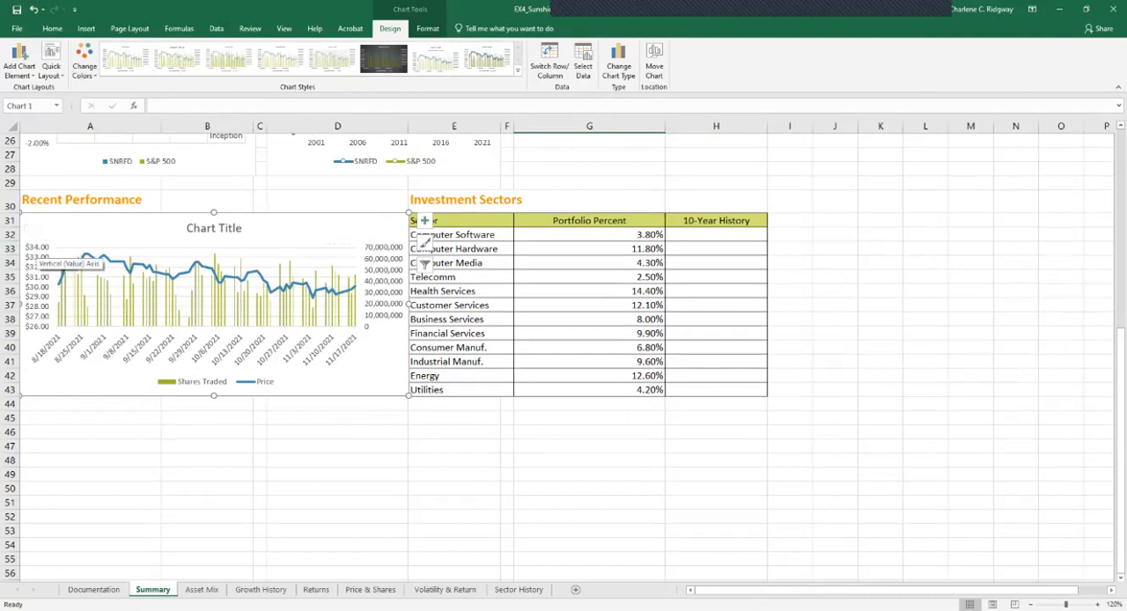
Title the combination chart "Price & Shares Traded"
{"action": "left_click", "coordinate": [214, 228]}
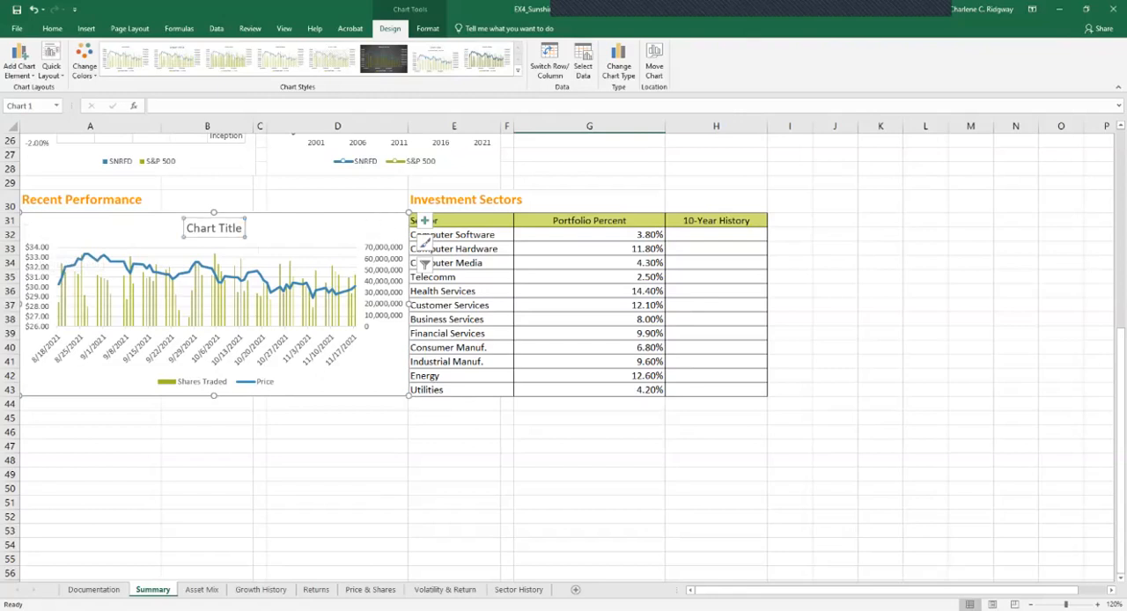
{"action": "type", "text": "Pr"}
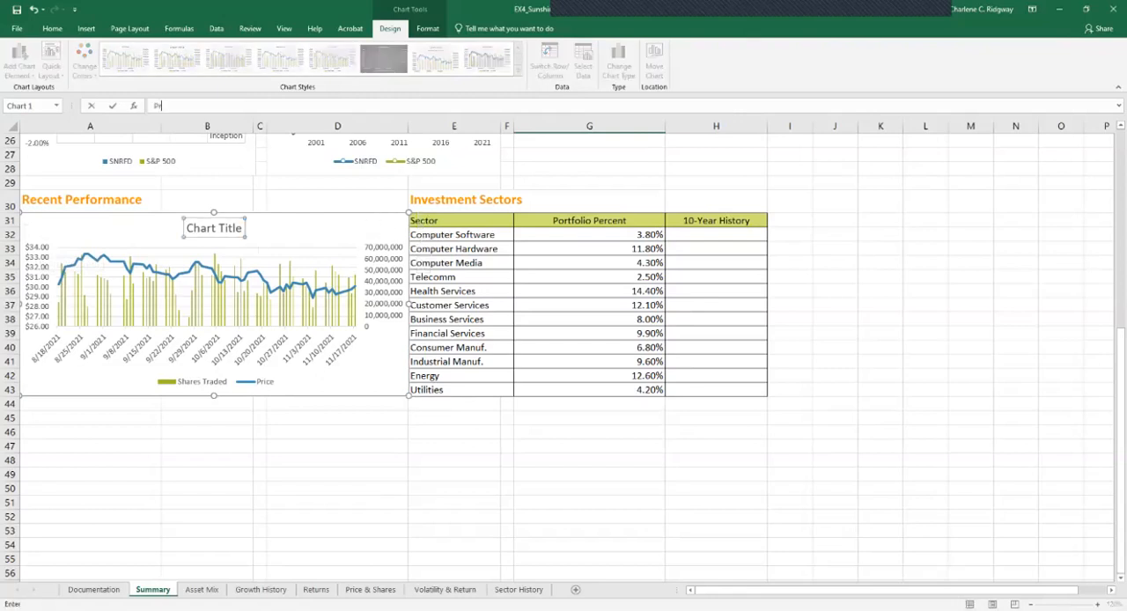
{"action": "type", "text": "ice & Shares Traded"}
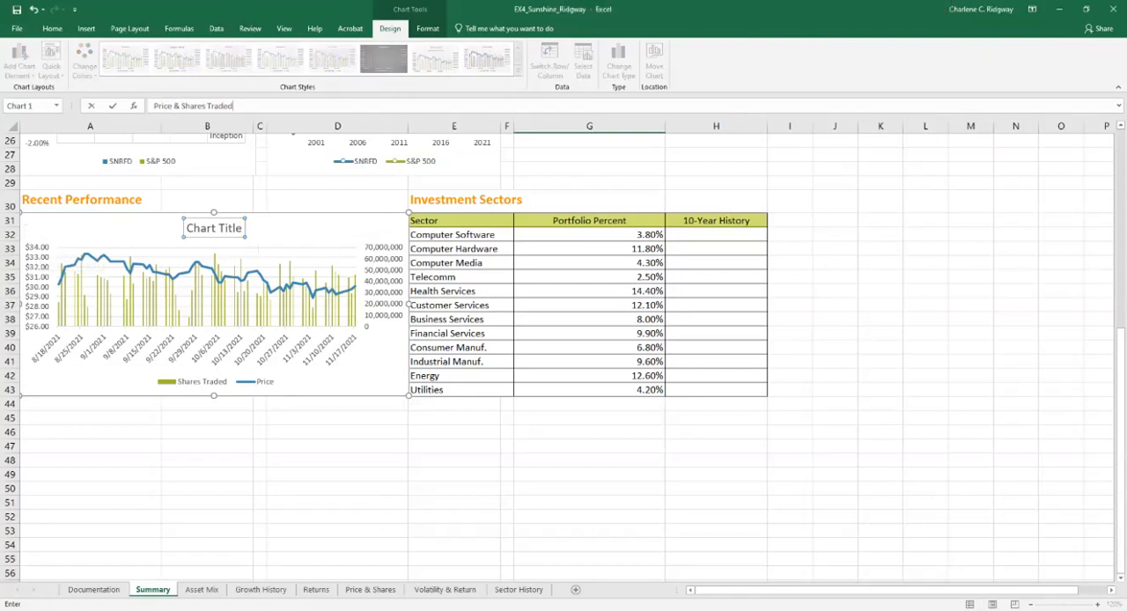
{"action": "key", "text": "Return"}
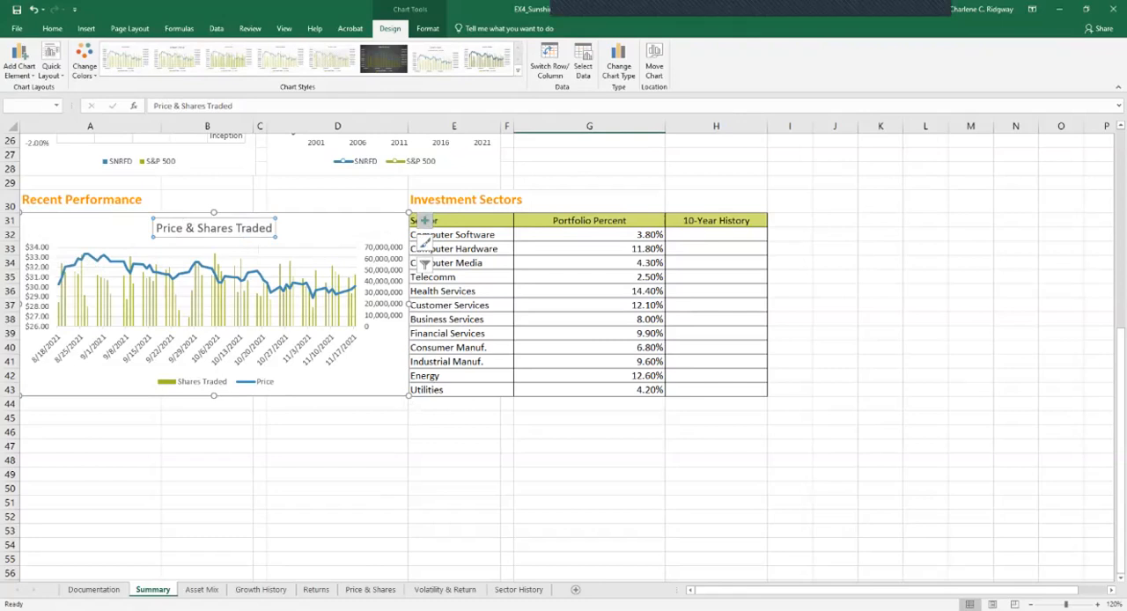
Place the legend on the right side of the Price & Shares Traded chart
{"action": "left_click", "coordinate": [424, 220]}
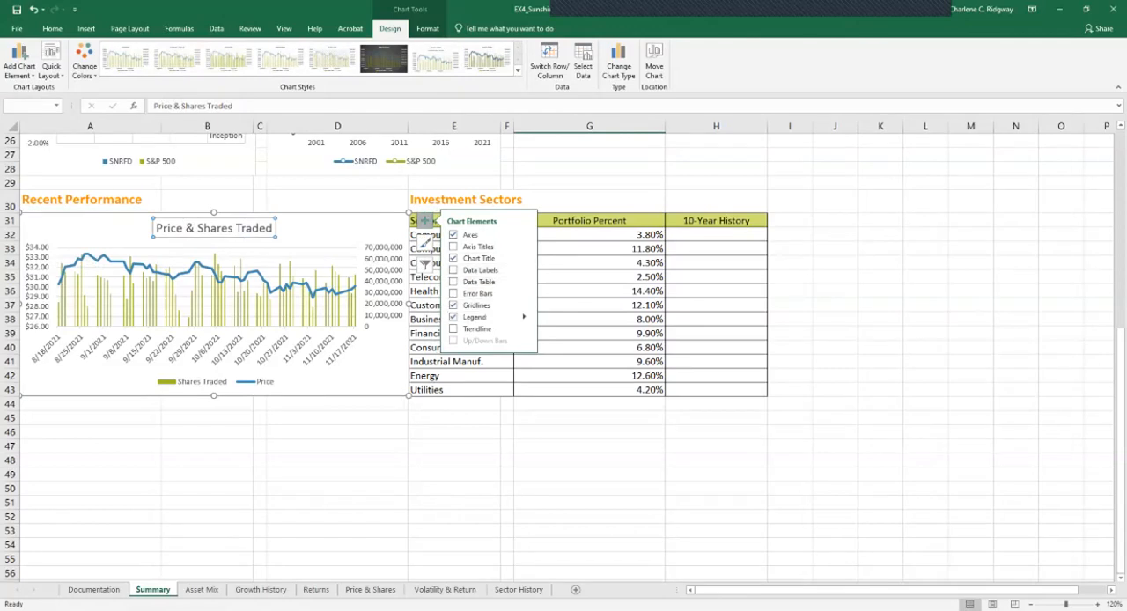
{"action": "left_click", "coordinate": [523, 317]}
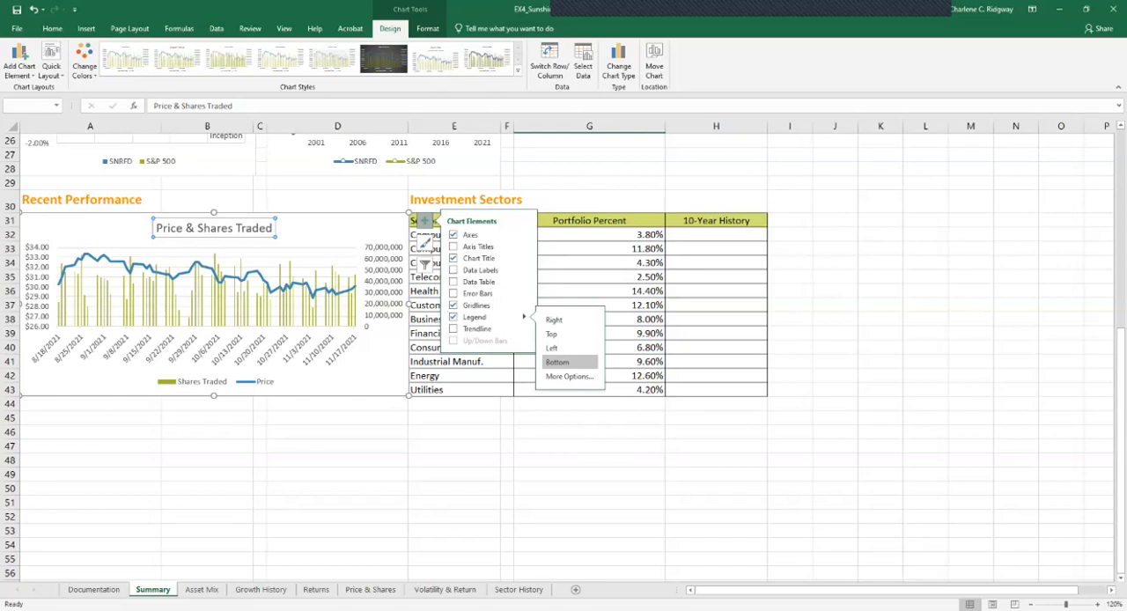
{"action": "left_click", "coordinate": [563, 320]}
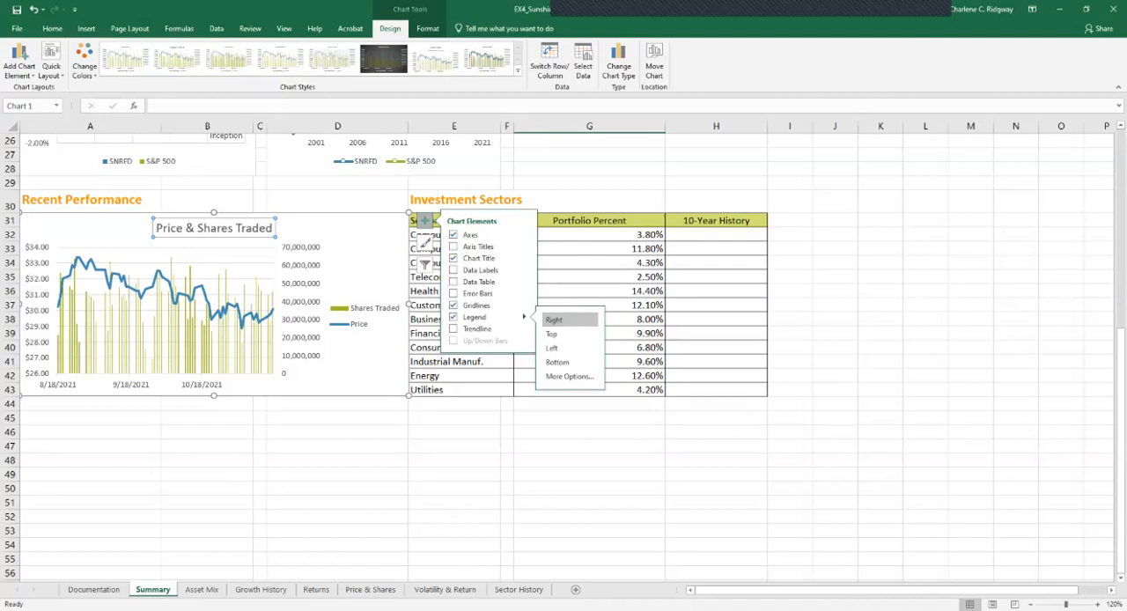
Add axis titles to the Price & Shares Traded chart and title the primary vertical axis "Price"
{"action": "left_click", "coordinate": [453, 247]}
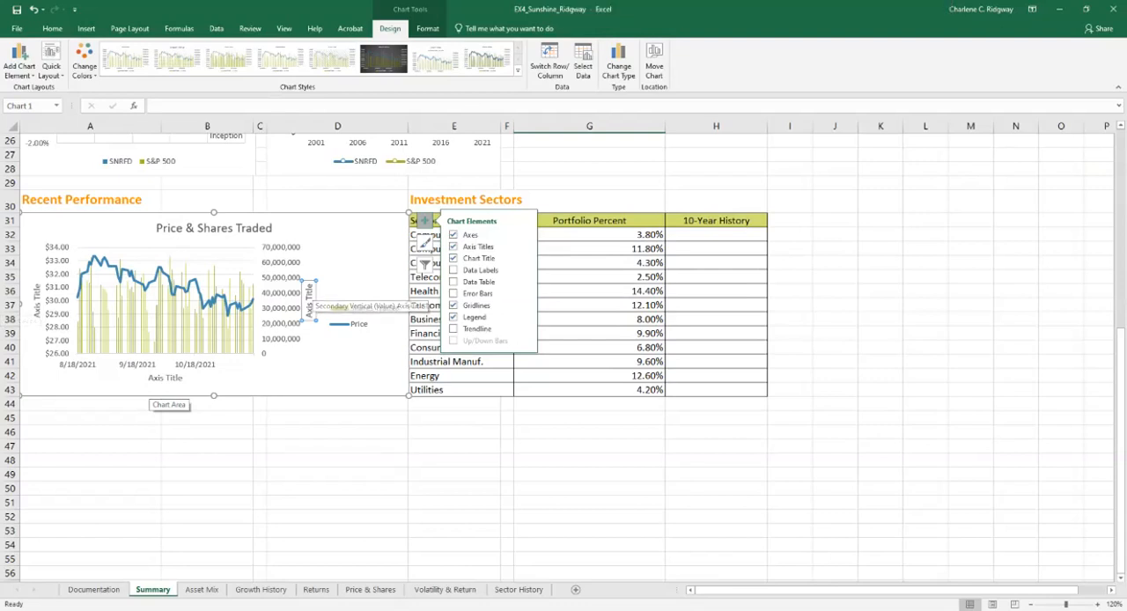
{"action": "left_click", "coordinate": [36, 299]}
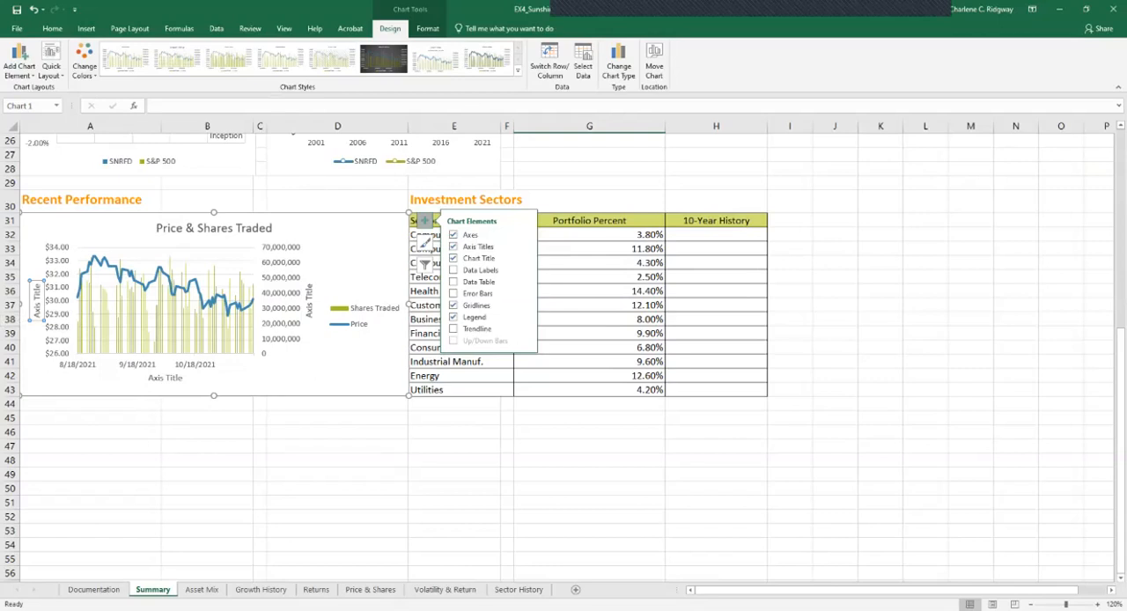
{"action": "type", "text": "Price"}
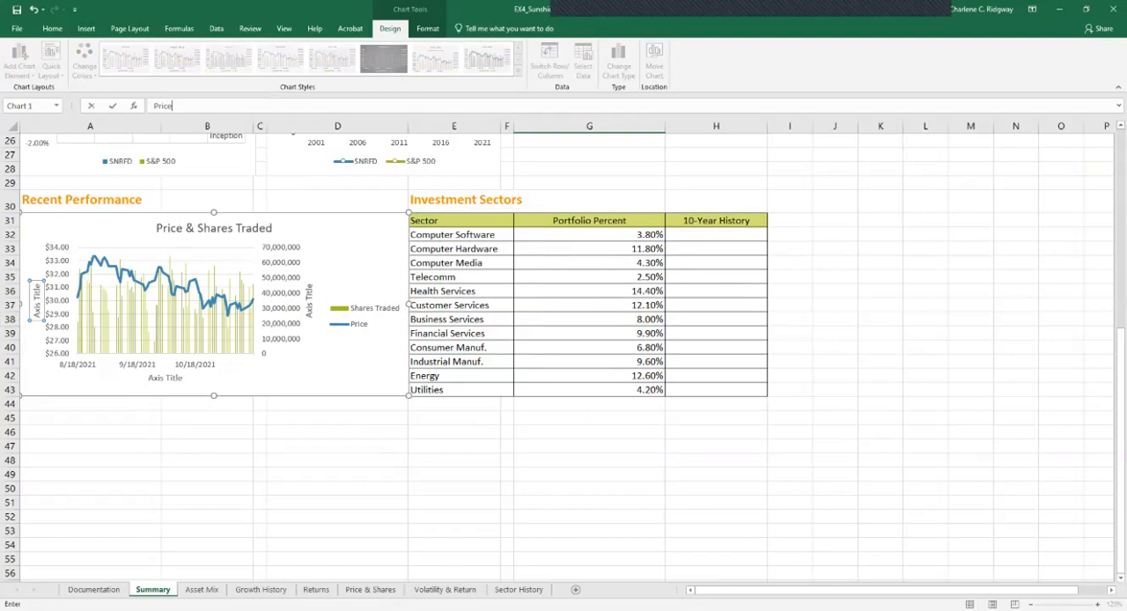
{"action": "key", "text": "Return"}
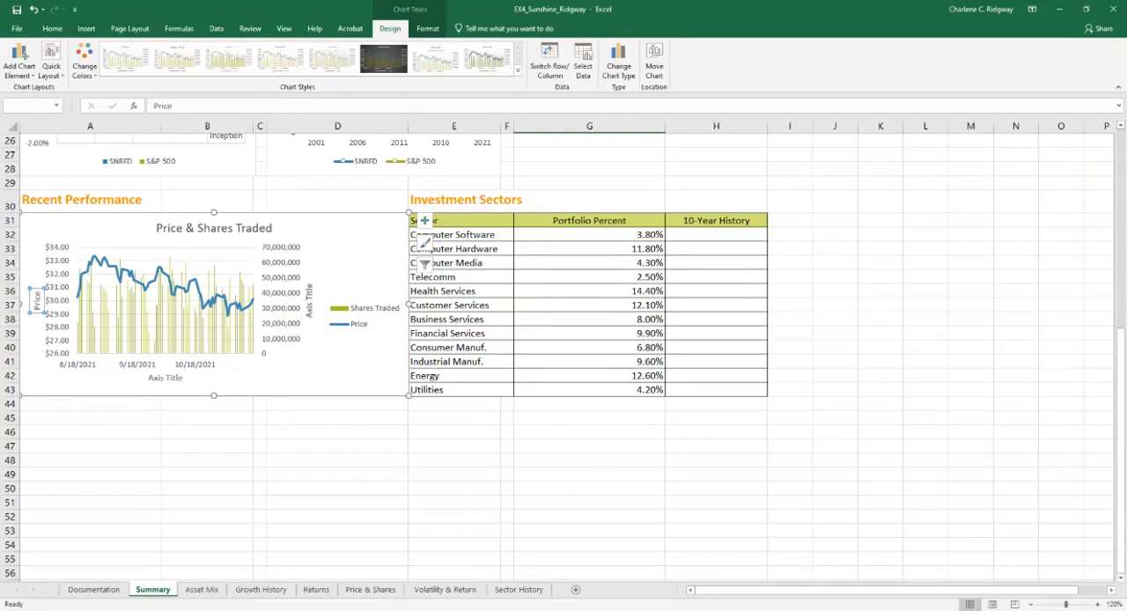
Title the horizontal axis of the Price & Shares Traded chart "Date"
{"action": "left_click", "coordinate": [166, 378]}
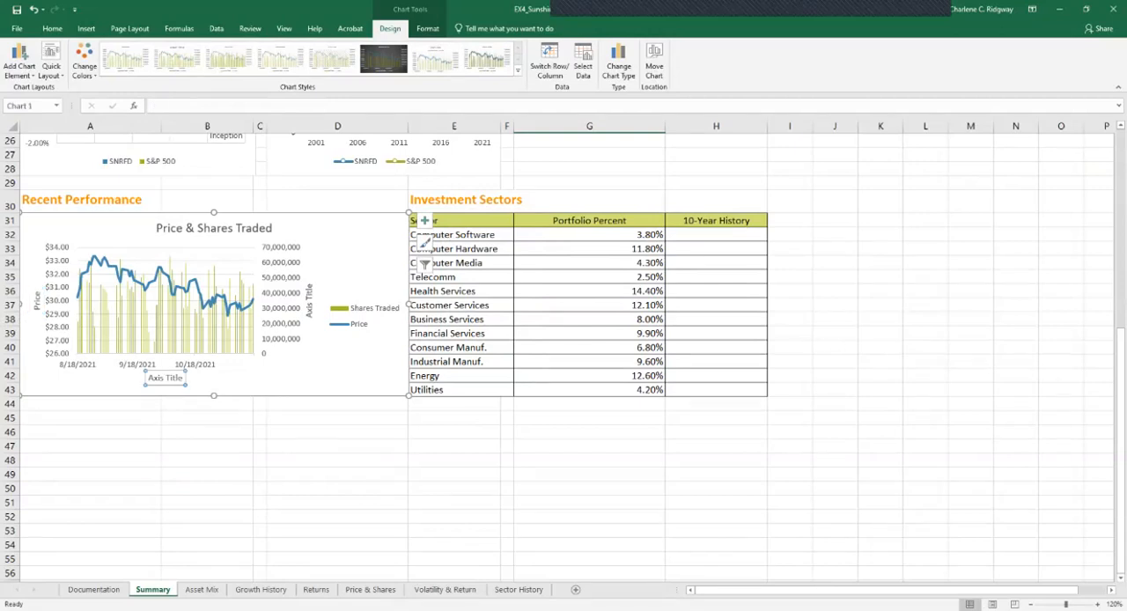
{"action": "type", "text": "Date"}
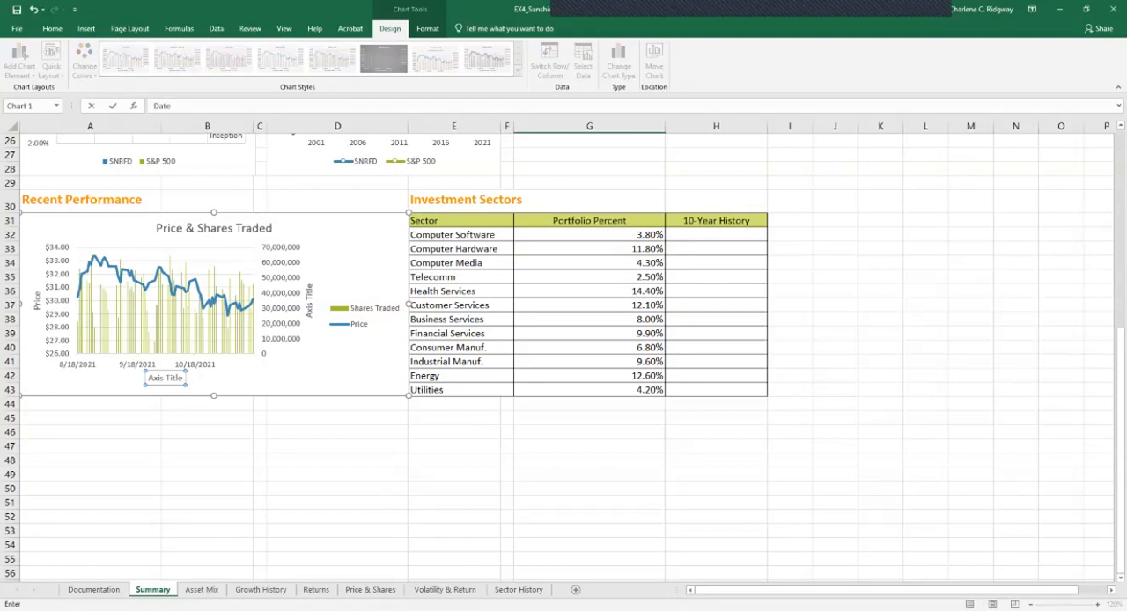
{"action": "key", "text": "Return"}
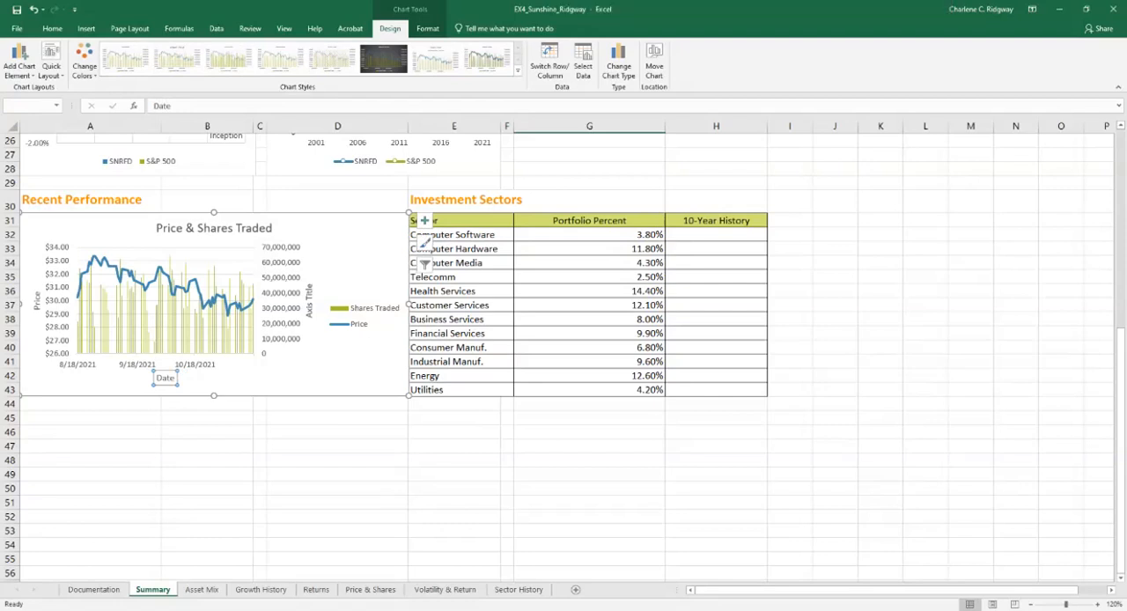
Title the secondary vertical axis of the Price & Shares Traded chart "Shares Traded"
{"action": "left_click", "coordinate": [309, 301]}
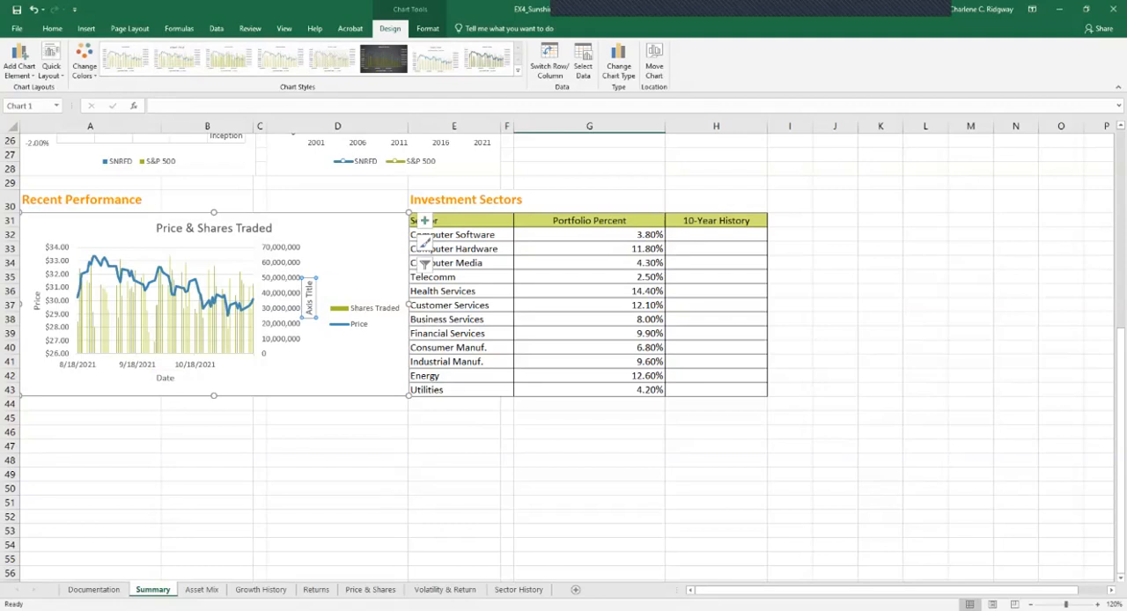
{"action": "type", "text": "Shar"}
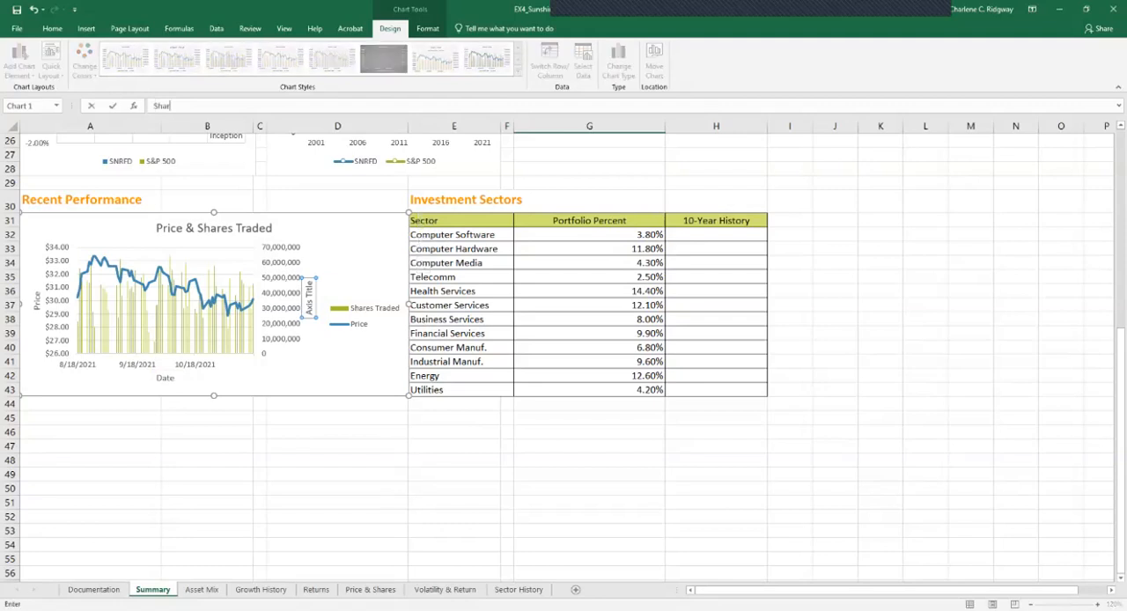
{"action": "type", "text": "es Traded"}
{"action": "key", "text": "Return"}
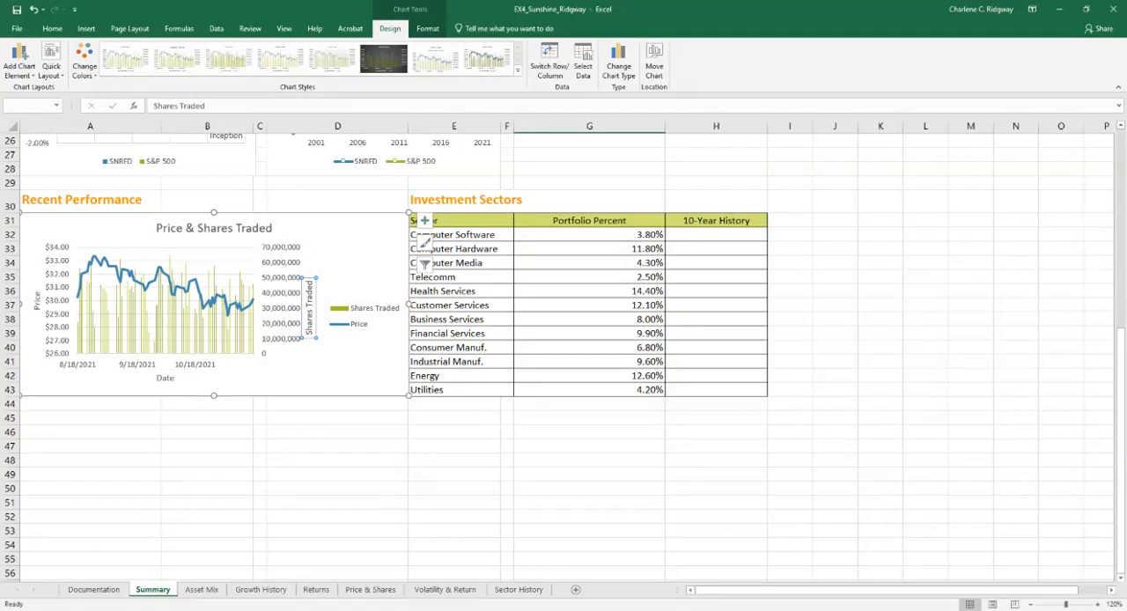
Change the orientation of the secondary "Shares Traded" axis title to Rotate Text Down
{"action": "left_click", "coordinate": [51, 28]}
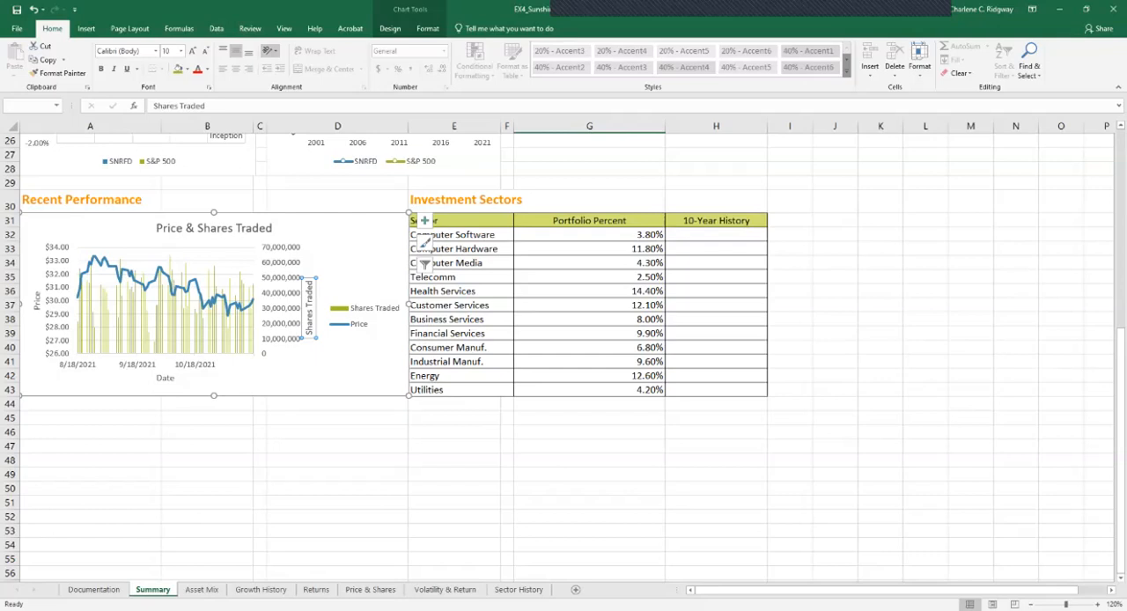
{"action": "left_click", "coordinate": [269, 50]}
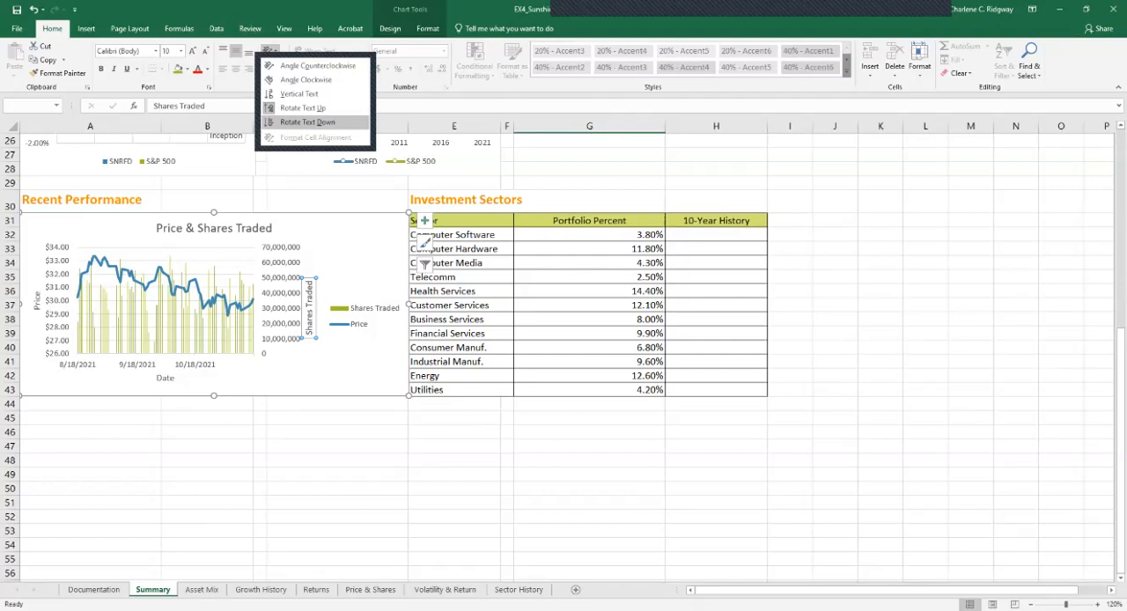
{"action": "left_click", "coordinate": [322, 122]}
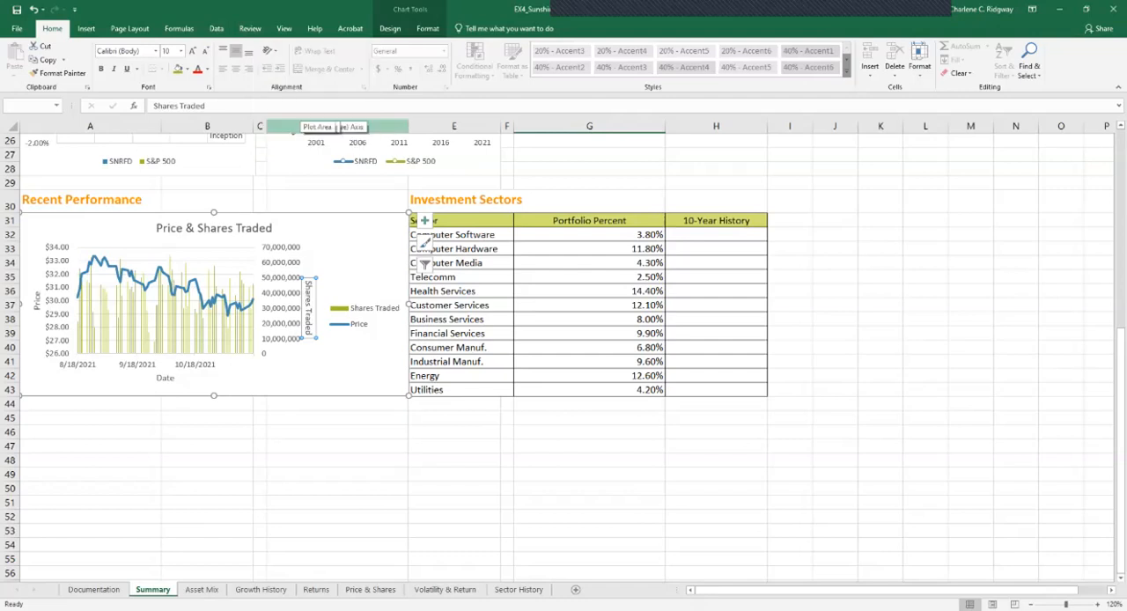
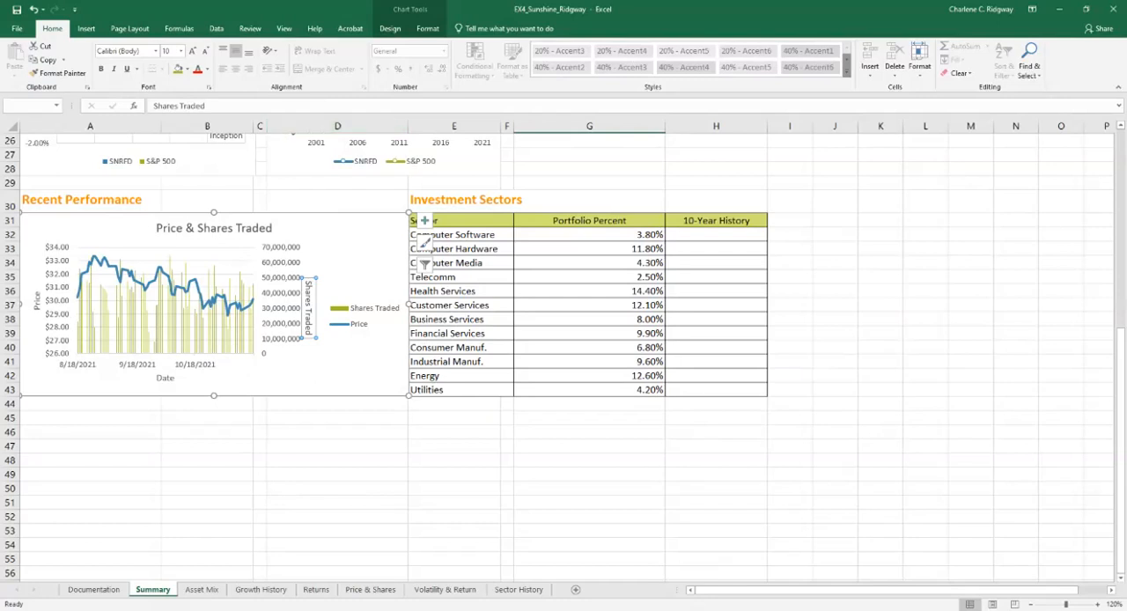
Set the maximum bound of the secondary vertical axis in the Price & Shares Traded chart to 1.6E8
{"action": "double_click", "coordinate": [280, 302]}
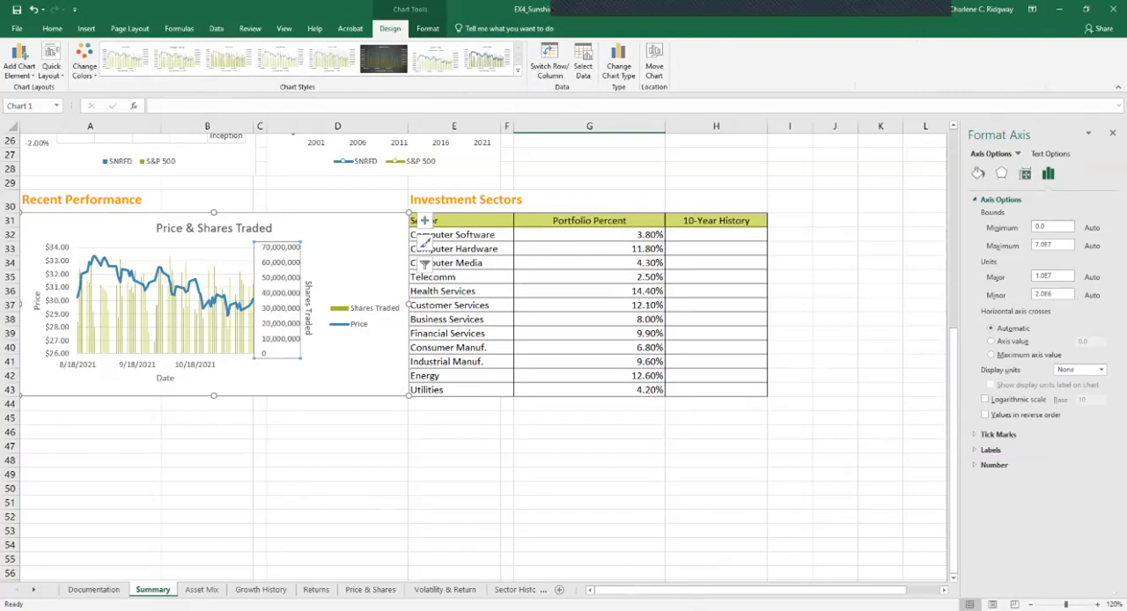
{"action": "left_click", "coordinate": [1017, 153]}
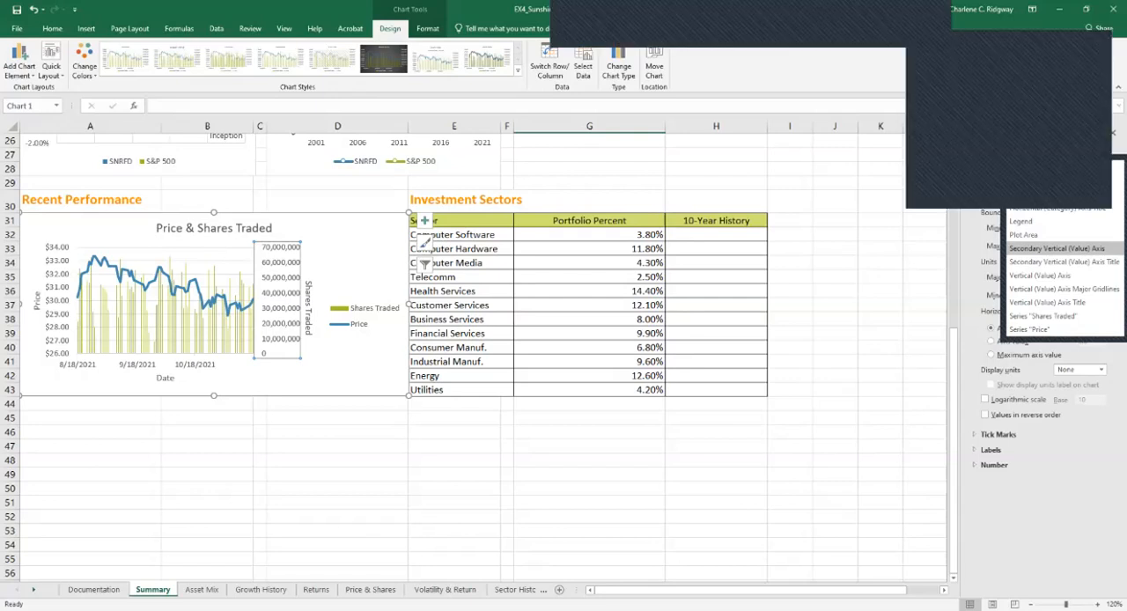
{"action": "left_click", "coordinate": [1057, 248]}
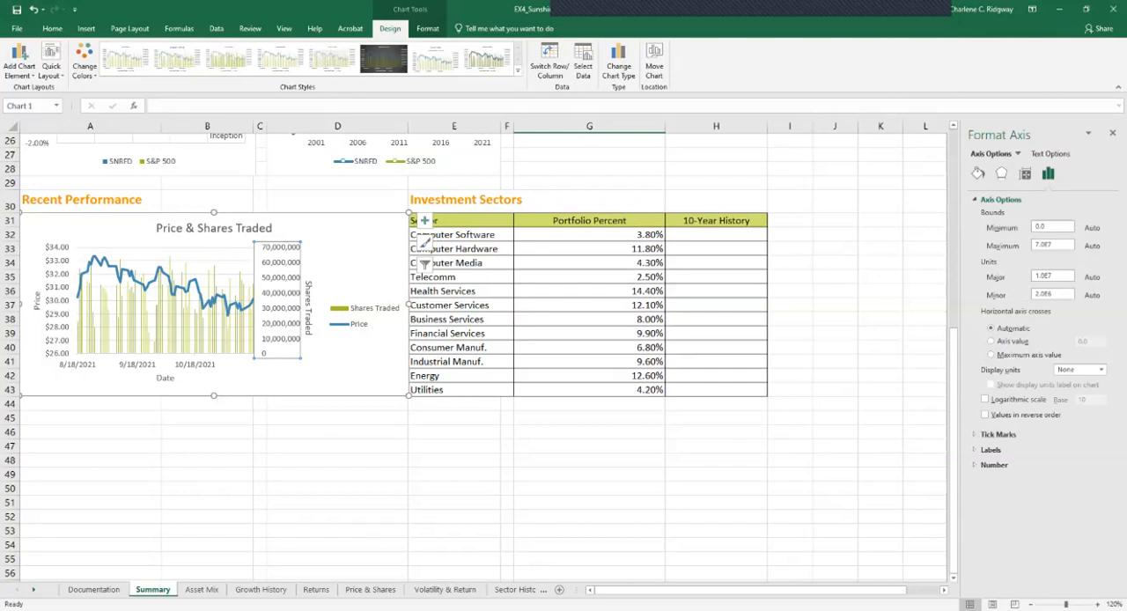
{"action": "left_click_drag", "start_coordinate": [1055, 245], "coordinate": [1034, 244]}
{"action": "type", "text": "1"}
{"action": "type", "text": ".6"}
{"action": "type", "text": "E"}
{"action": "type", "text": "7"}
{"action": "type", "text": "8"}
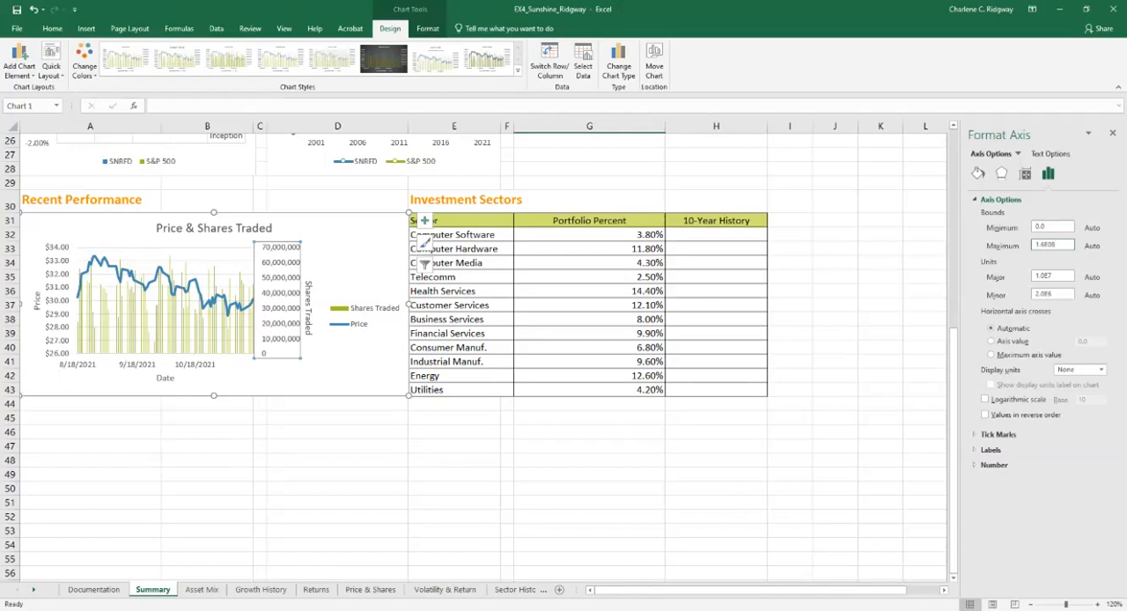
{"action": "key", "text": "Return"}
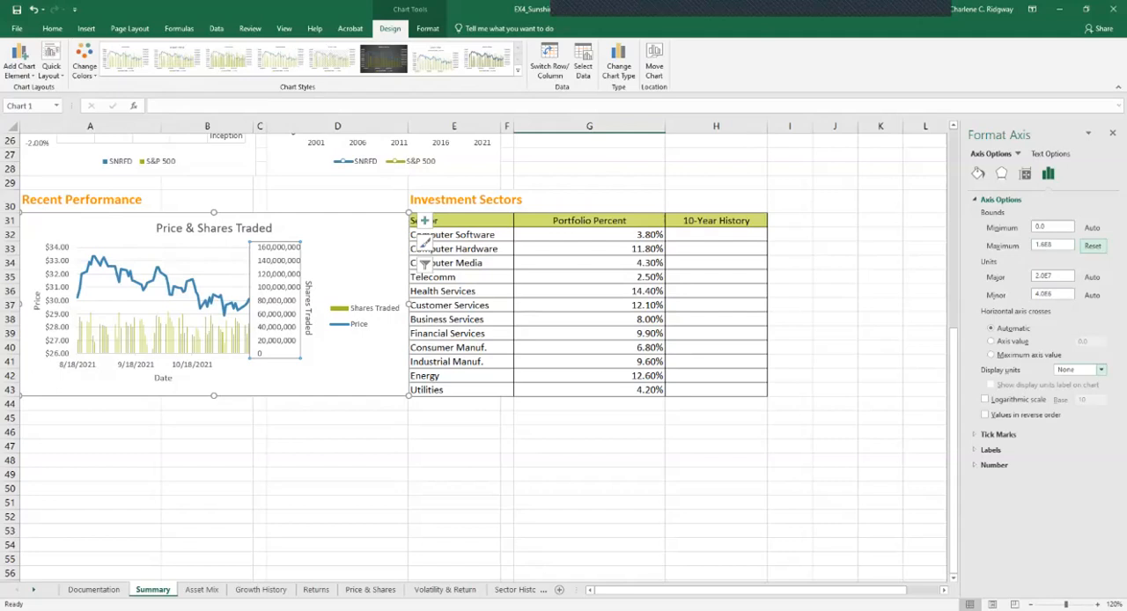
Set the display units of the secondary vertical axis to Millions and close the axis formatting options
{"action": "left_click", "coordinate": [1100, 370]}
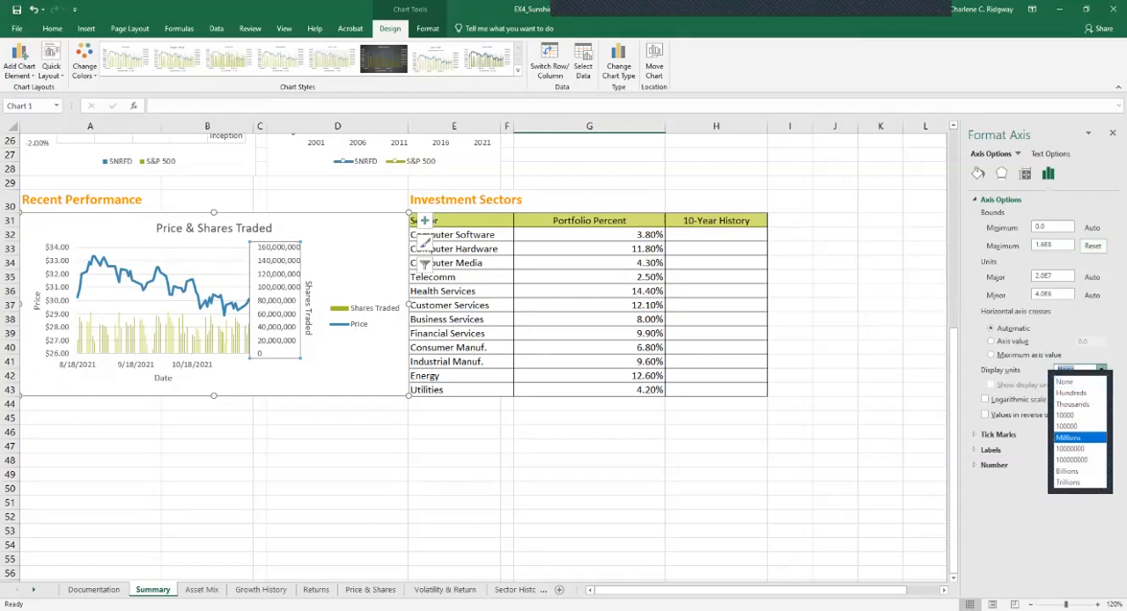
{"action": "key", "text": "Return"}
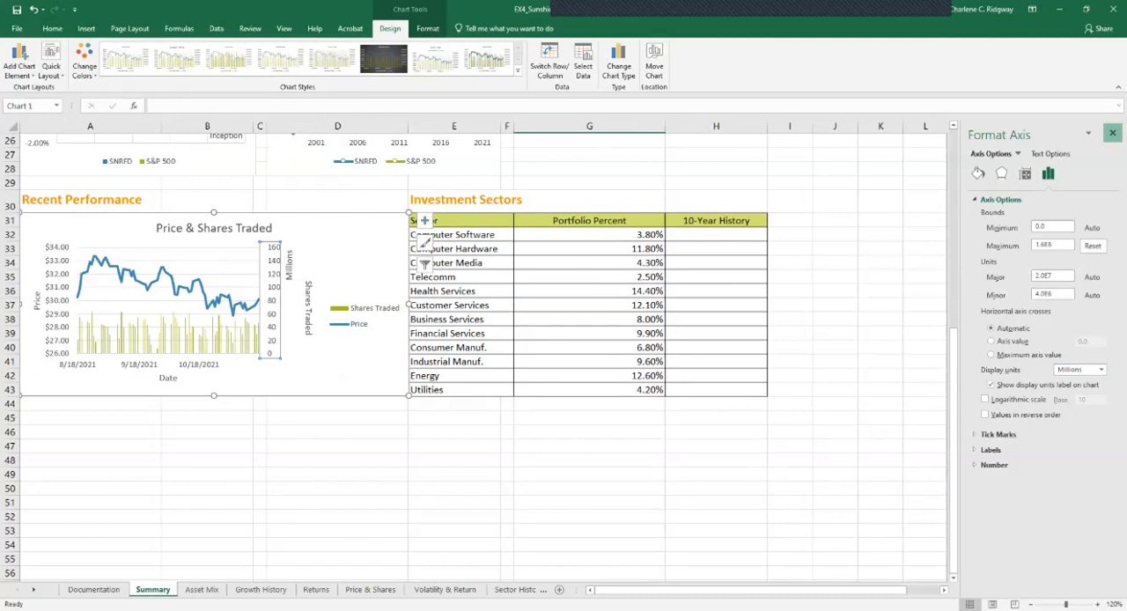
{"action": "left_click", "coordinate": [1112, 133]}
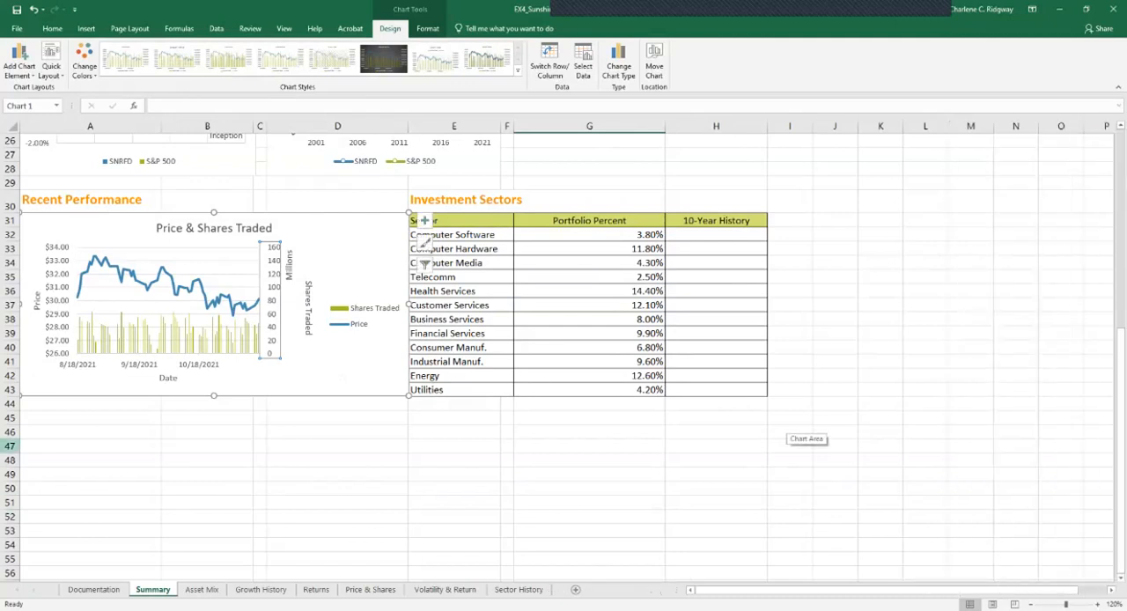